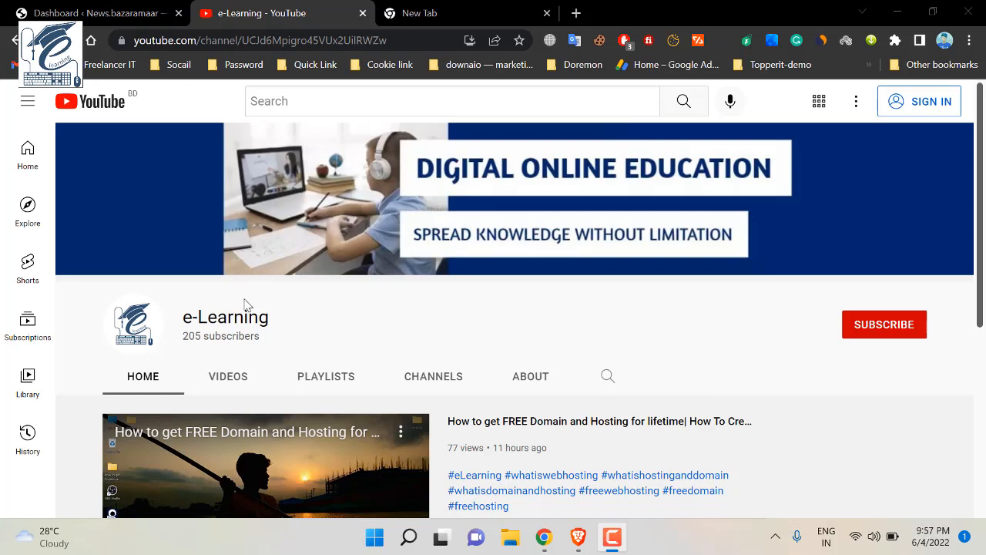
triple_click(248, 318)
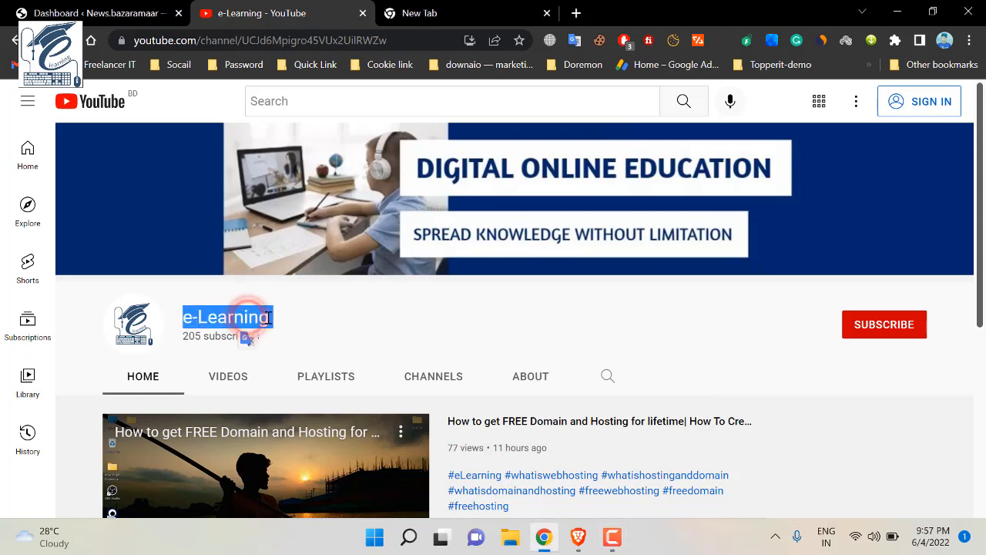
triple_click(265, 318)
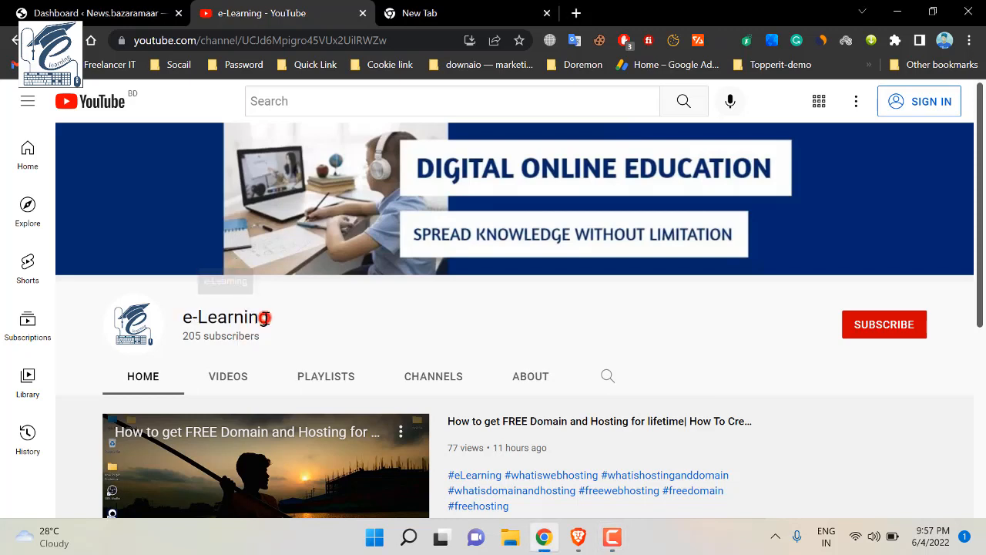
click(266, 316)
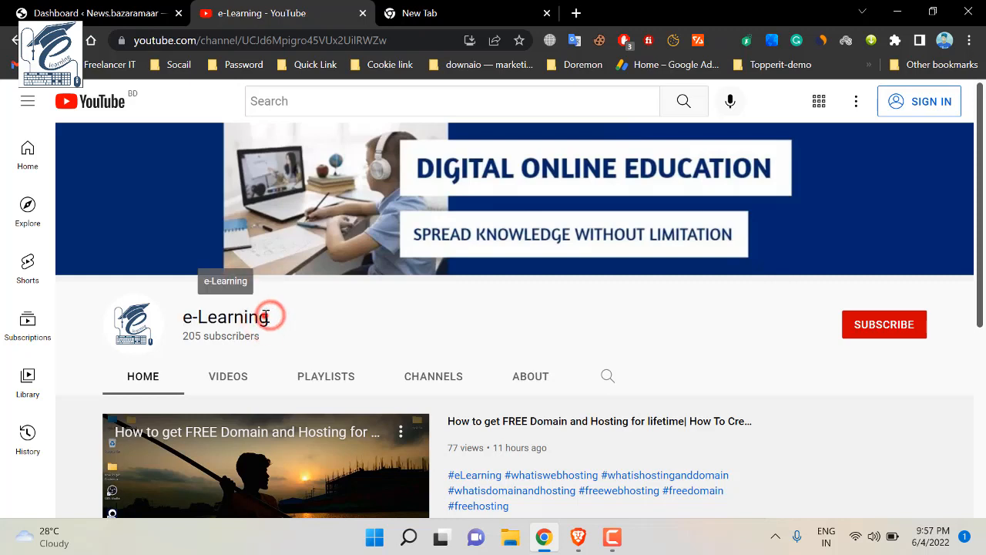
triple_click(262, 316)
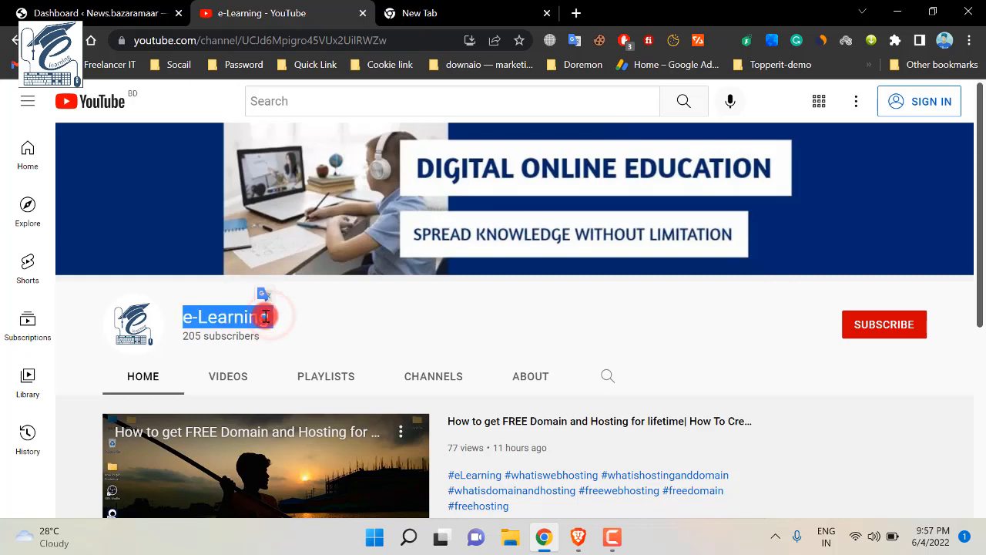
click(189, 316)
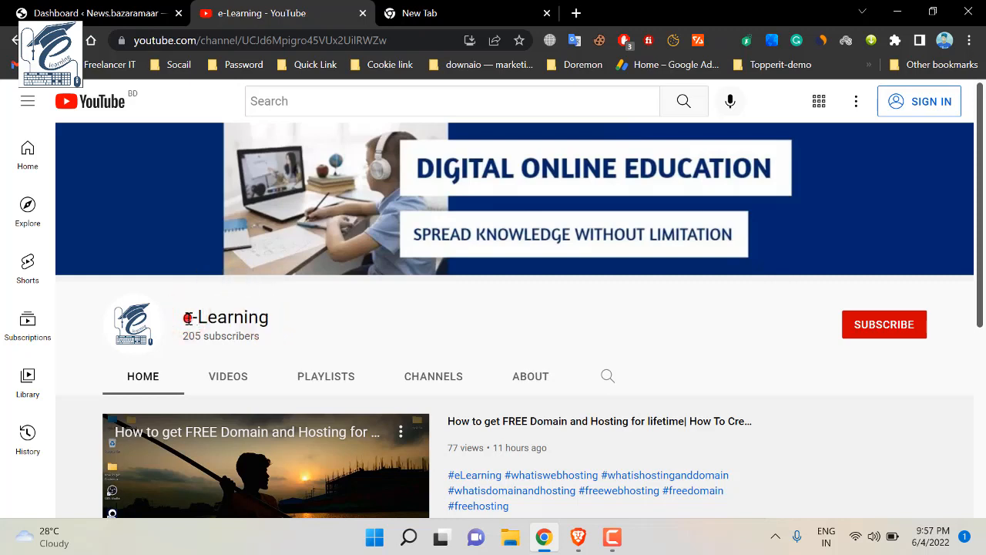
drag(187, 319, 265, 317)
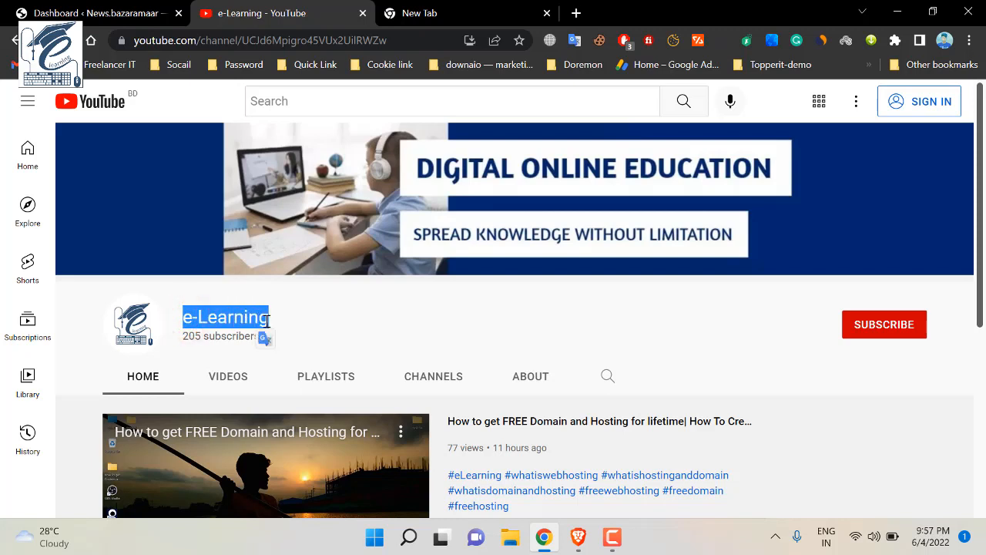
double_click(220, 316)
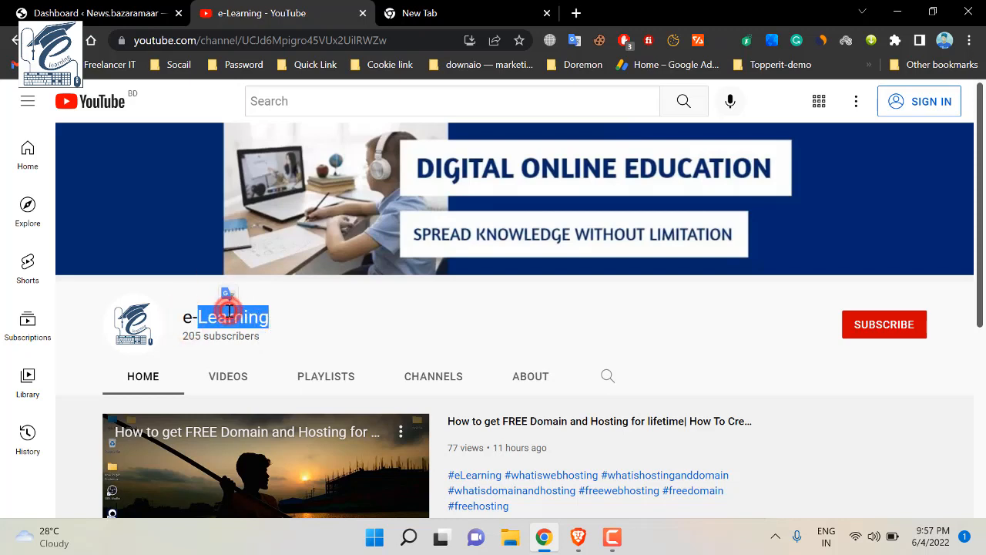
click(188, 317)
drag(191, 317, 269, 317)
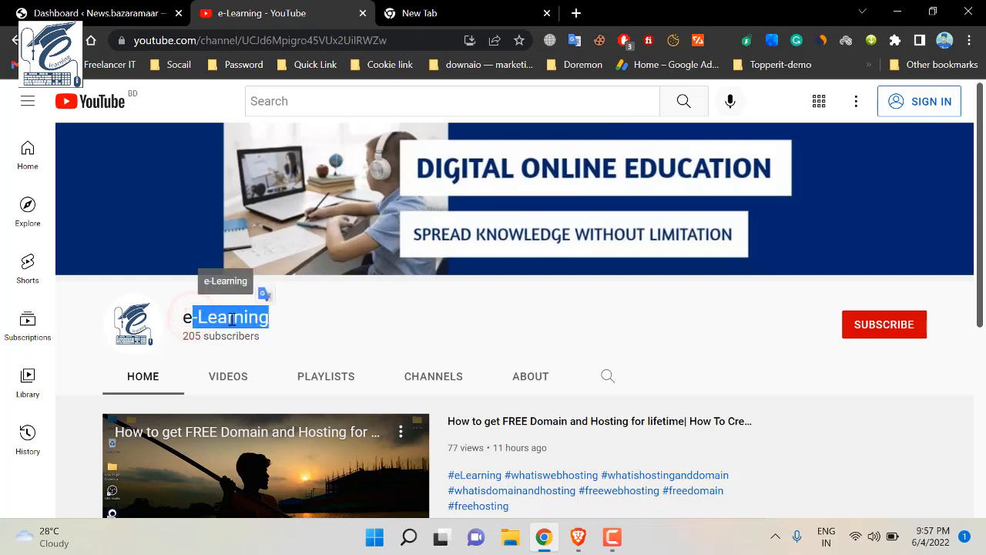
click(264, 321)
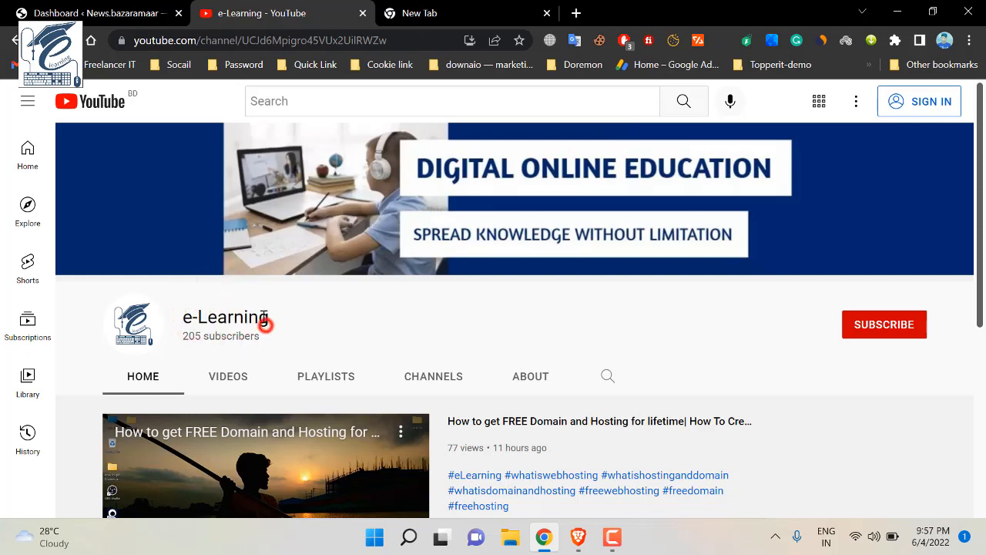
- Look over the WordPress admin dashboard of the News.bazaramaar site
click(125, 3)
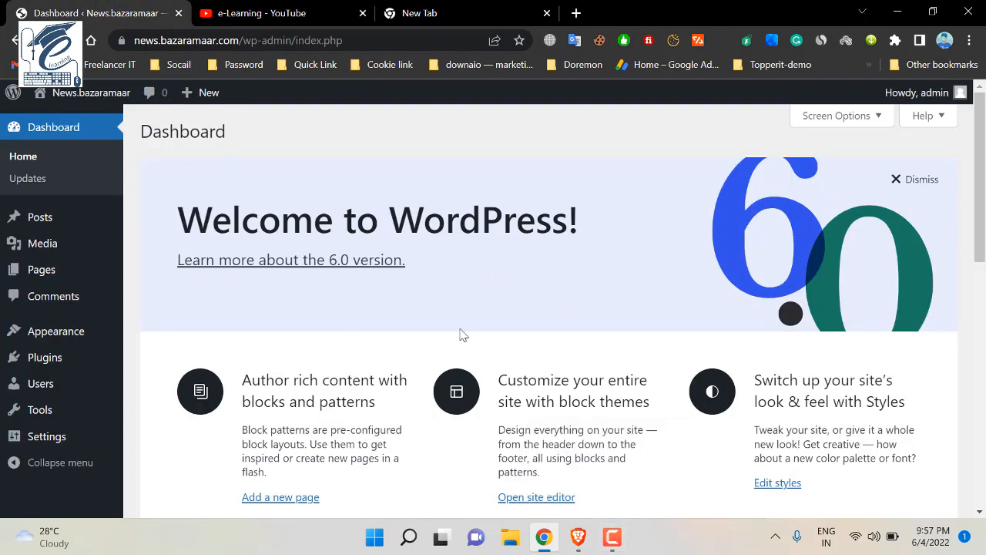
scroll(229, 347, down, 2)
scroll(95, 423, up, 2)
scroll(736, 130, down, 3)
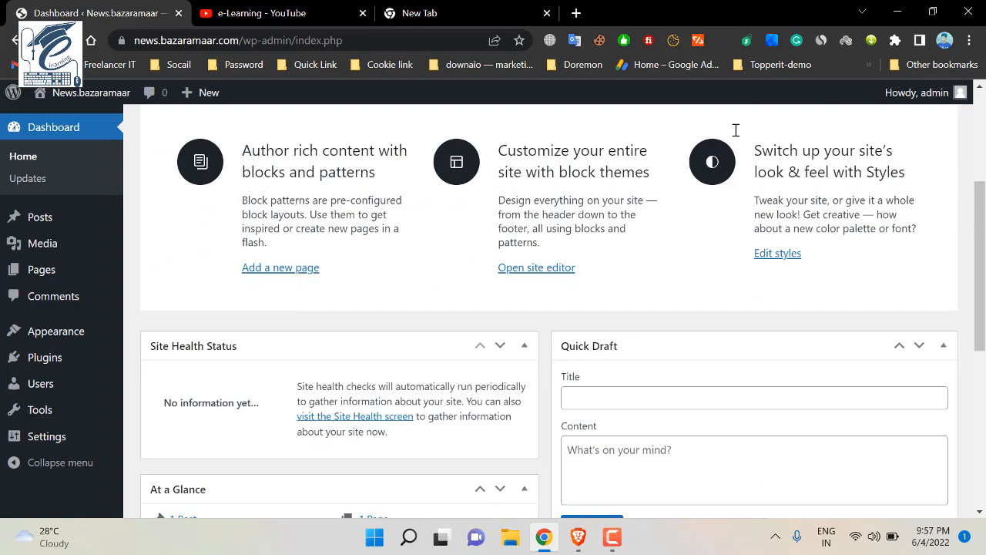
scroll(557, 310, down, 4)
scroll(403, 249, up, 7)
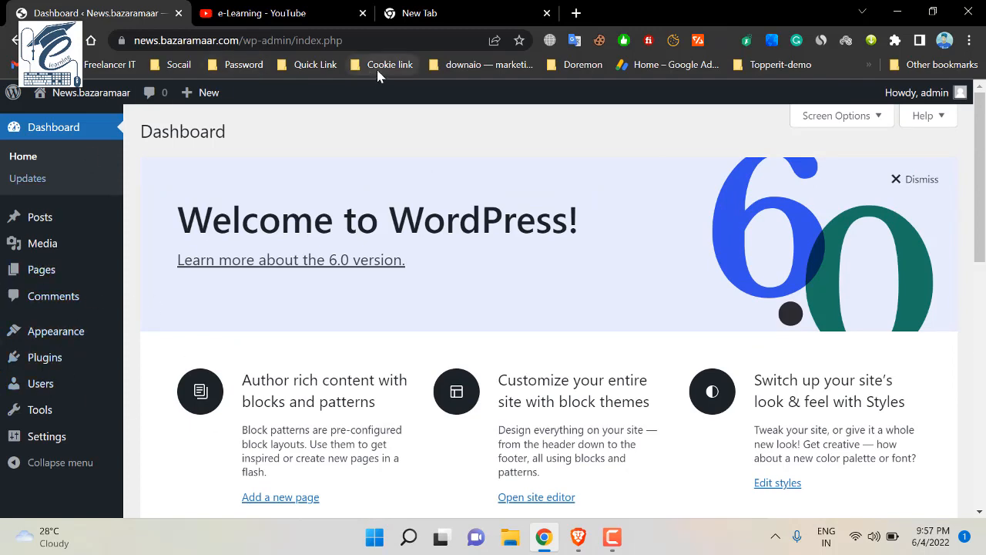
- Open the Downaio website in the empty browser tab
click(432, 16)
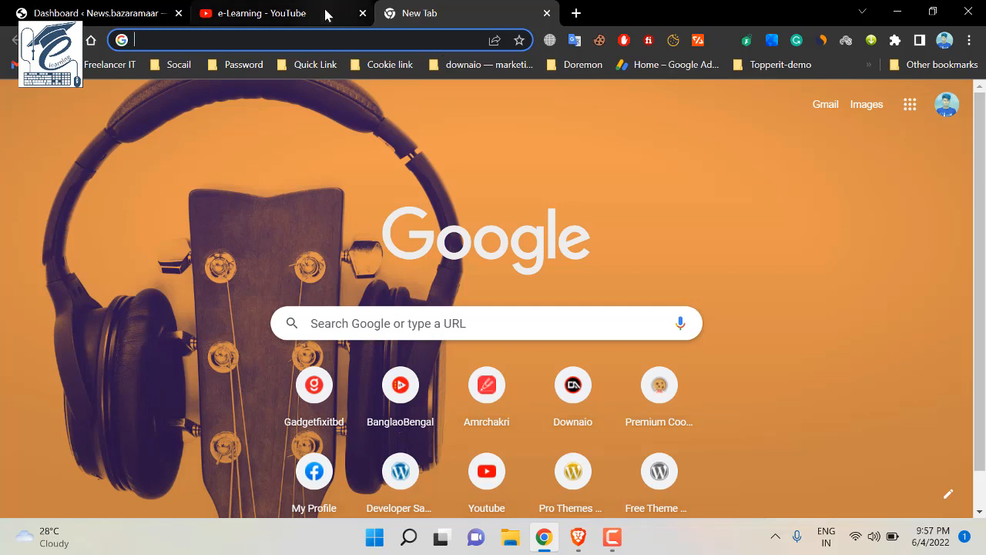
click(240, 6)
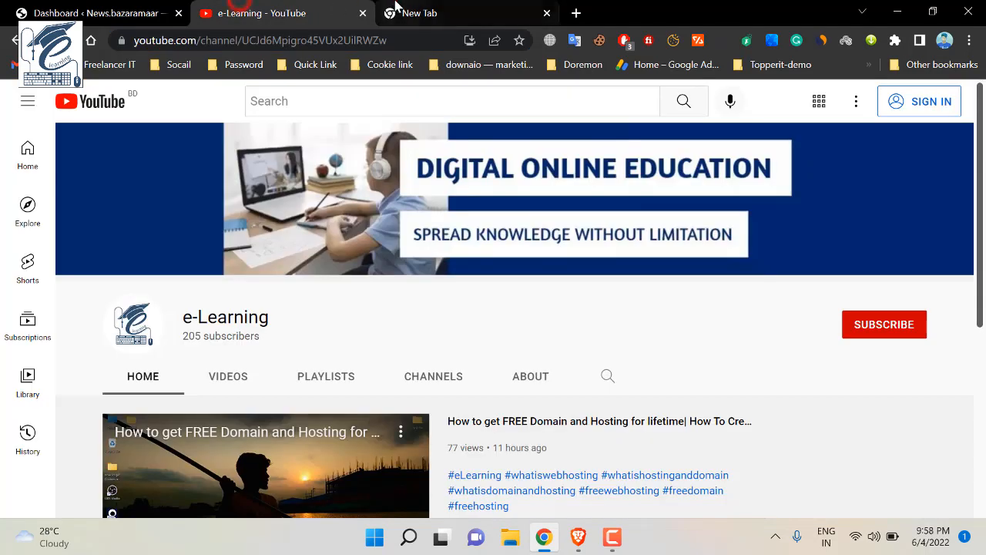
click(394, 9)
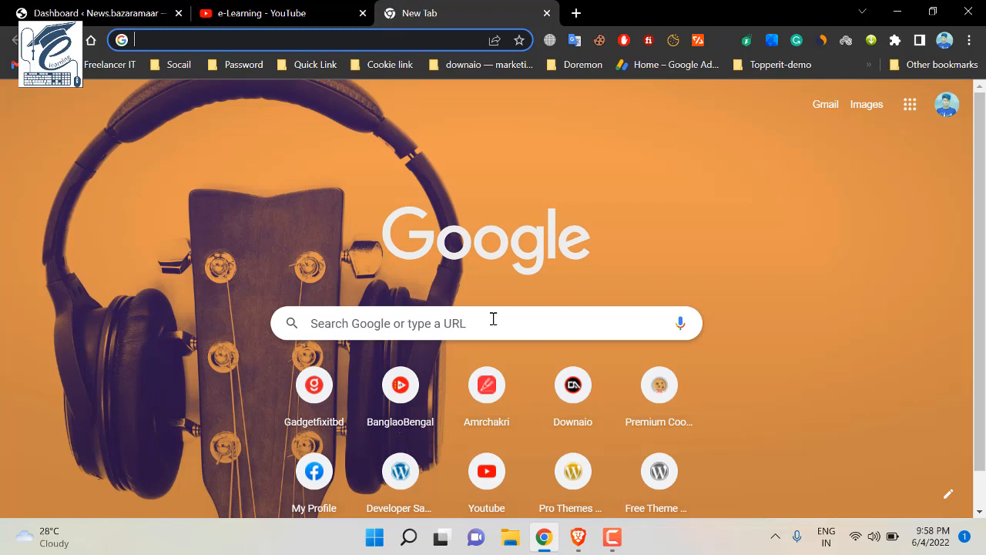
click(454, 320)
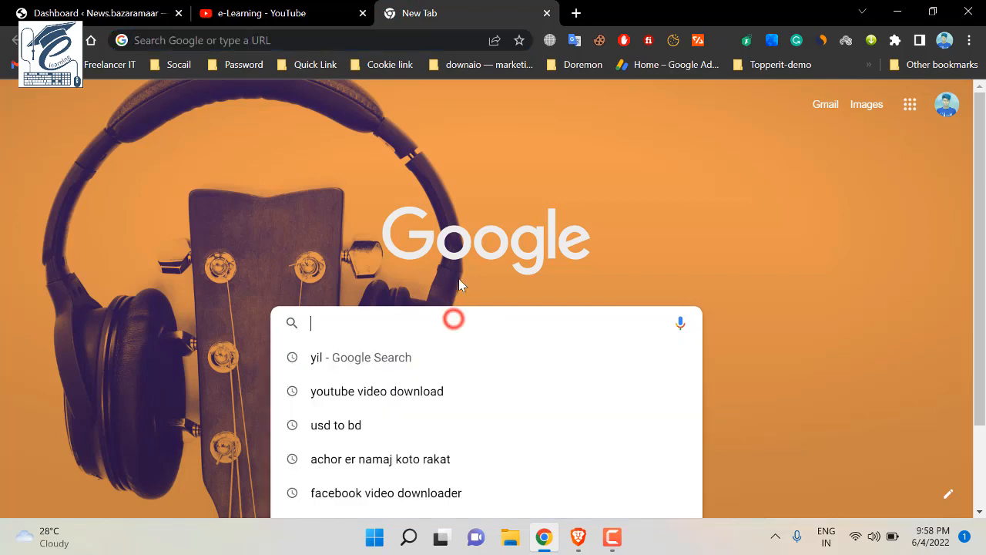
click(570, 387)
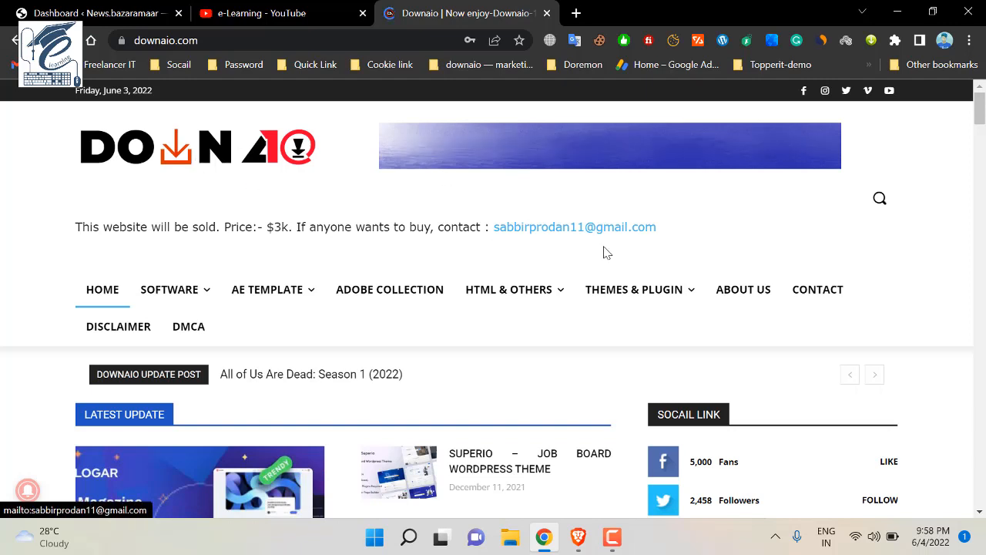
click(880, 198)
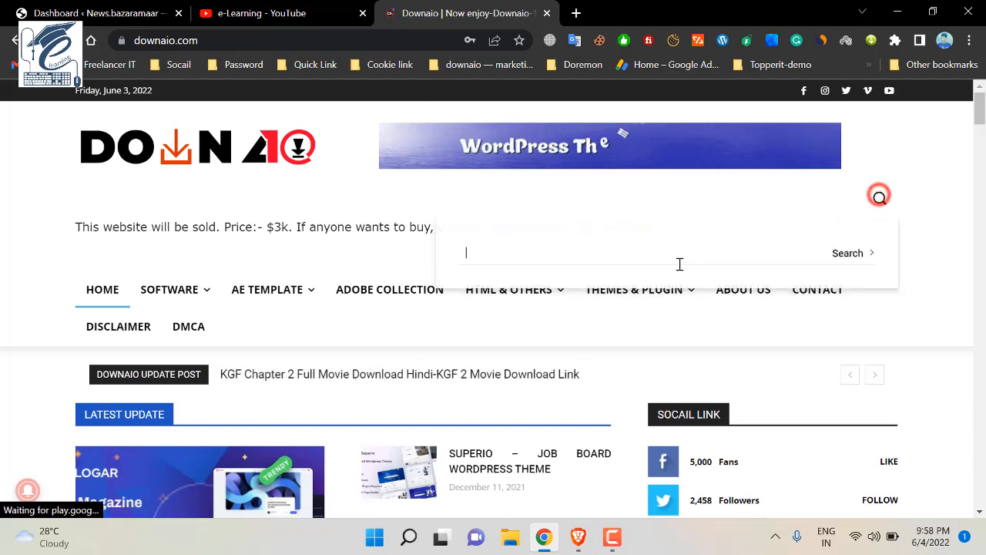
click(544, 253)
click(622, 335)
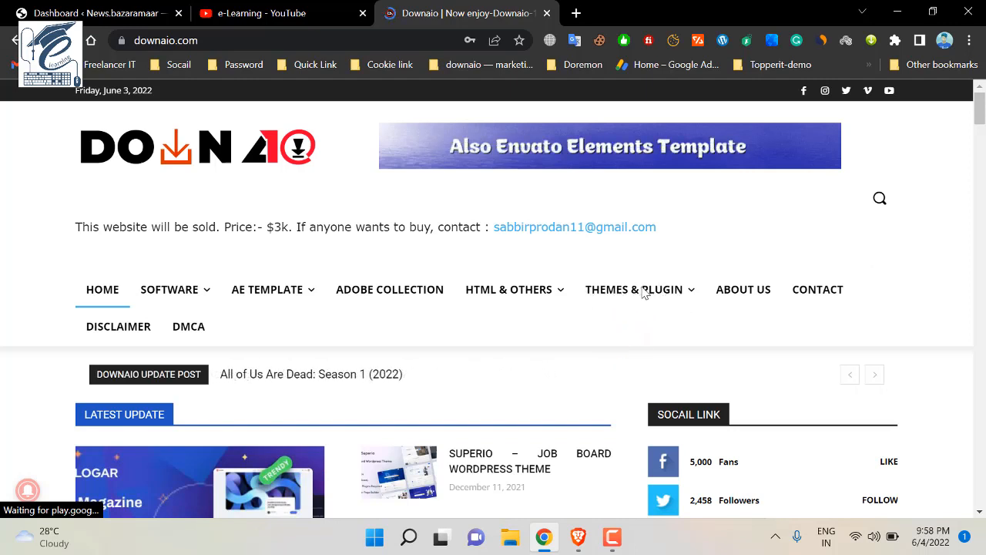
click(689, 298)
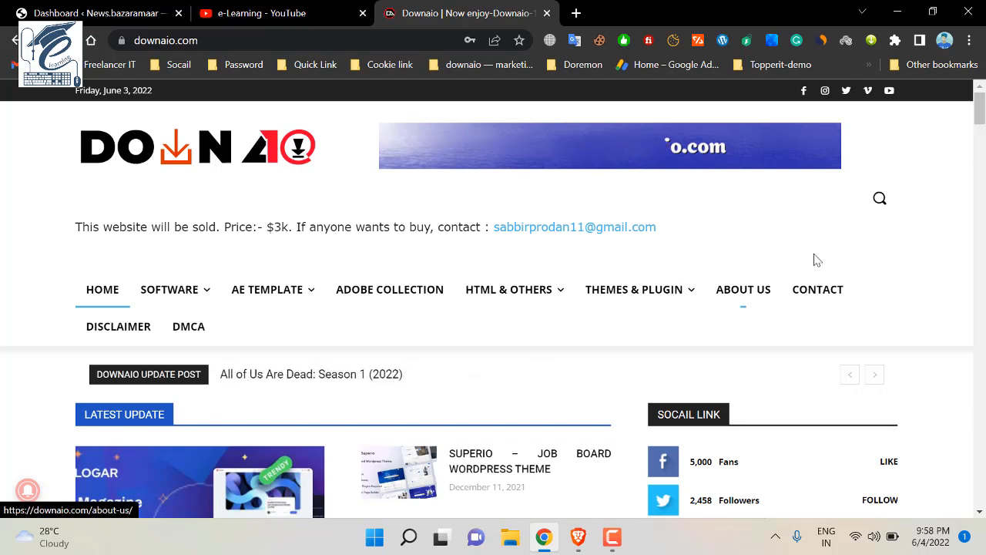
- Search the Downaio site for "elctor" and check the results page
click(880, 199)
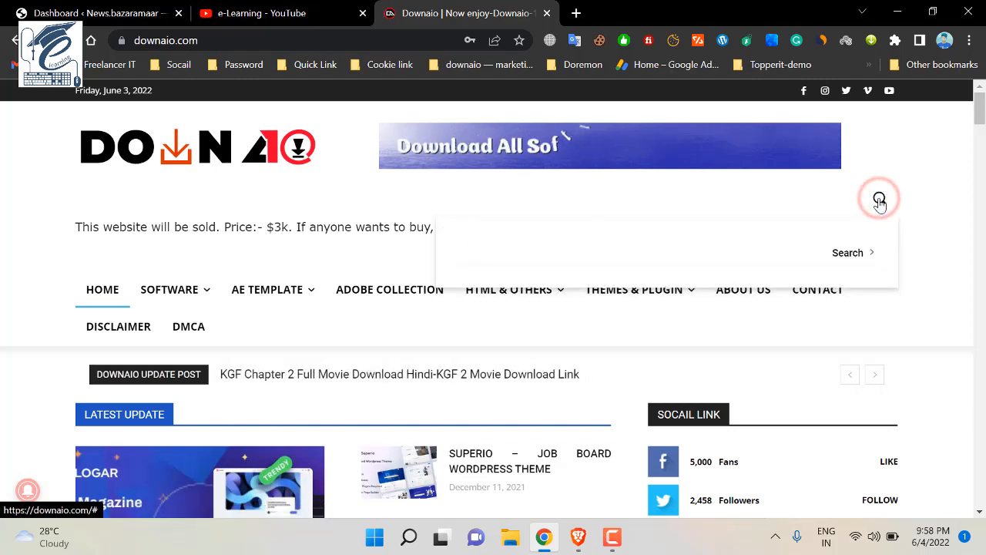
click(742, 250)
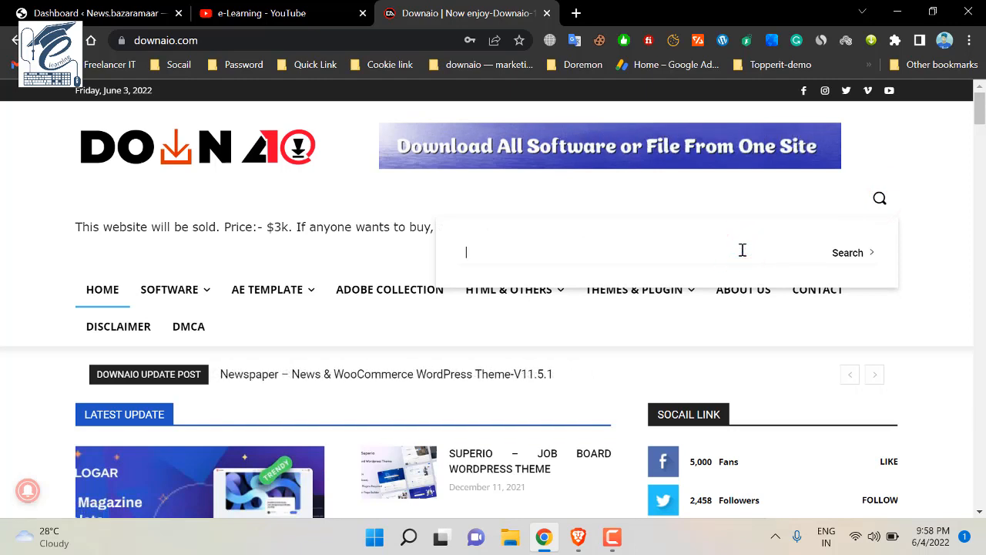
text(elctor)
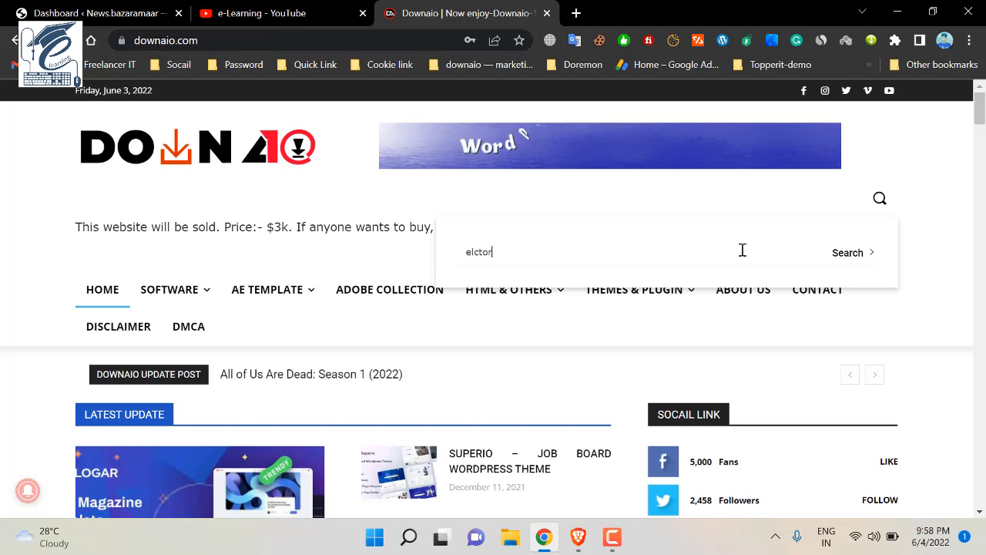
key(Return)
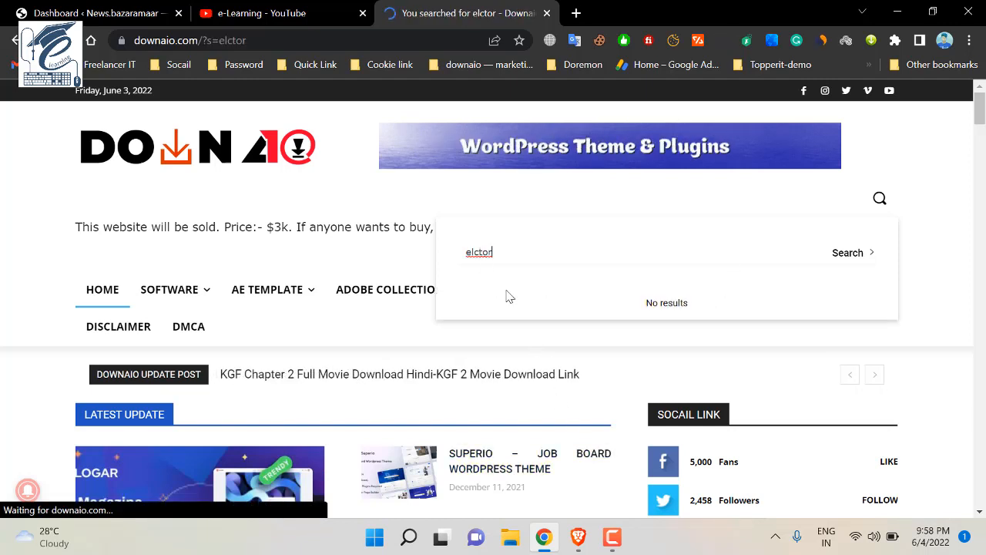
scroll(599, 347, down, 8)
scroll(548, 374, up, 4)
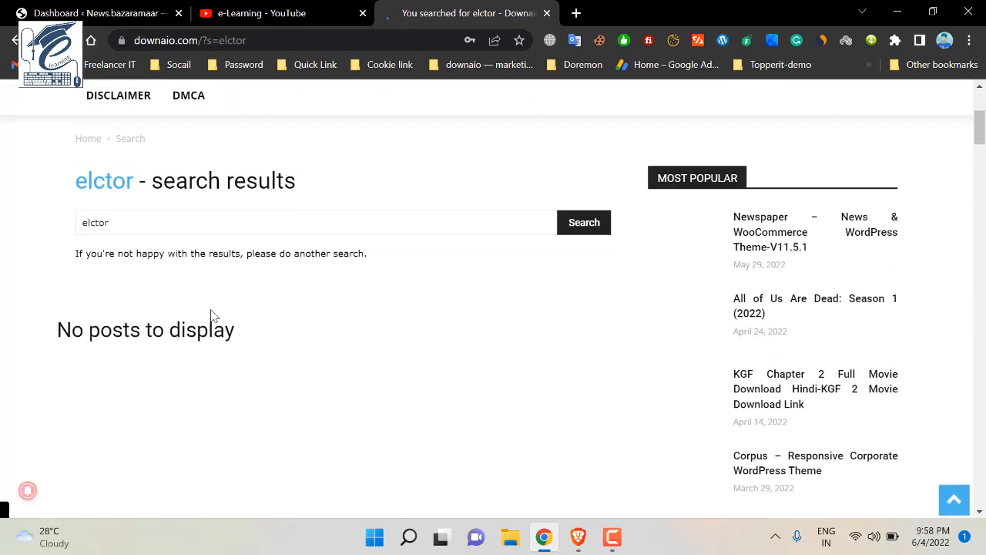
- Replace the search term with "electro themes" and run the site search again
double_click(142, 227)
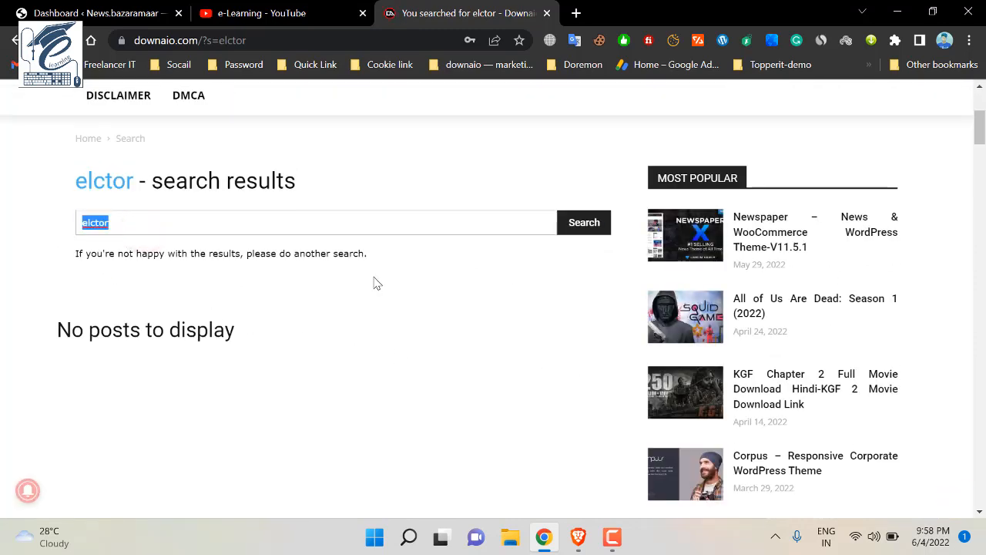
text(ele)
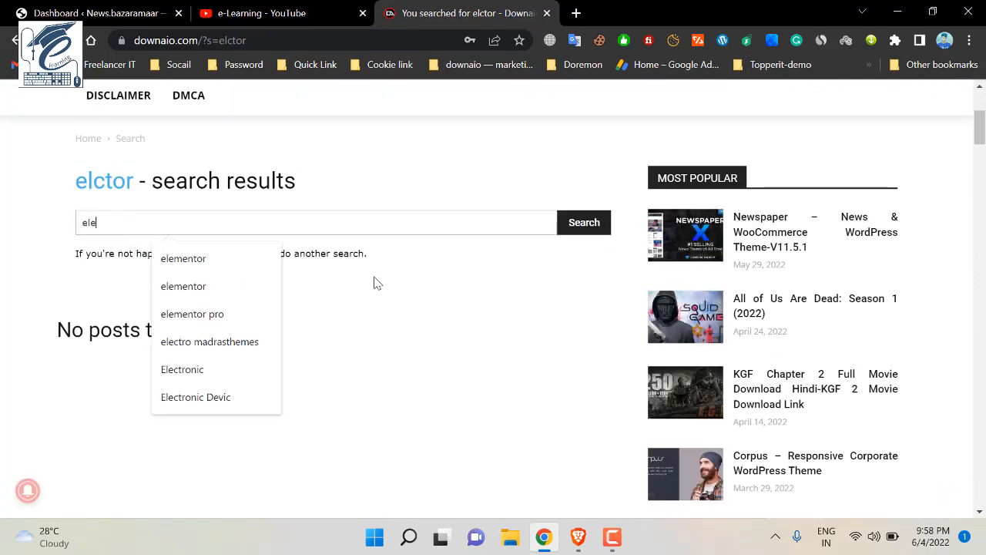
text(c)
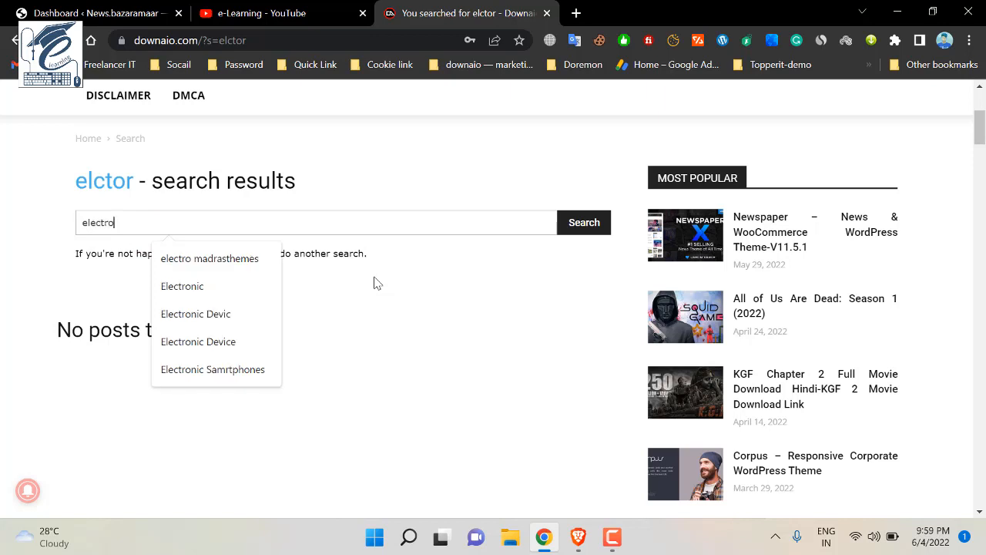
text(tro )
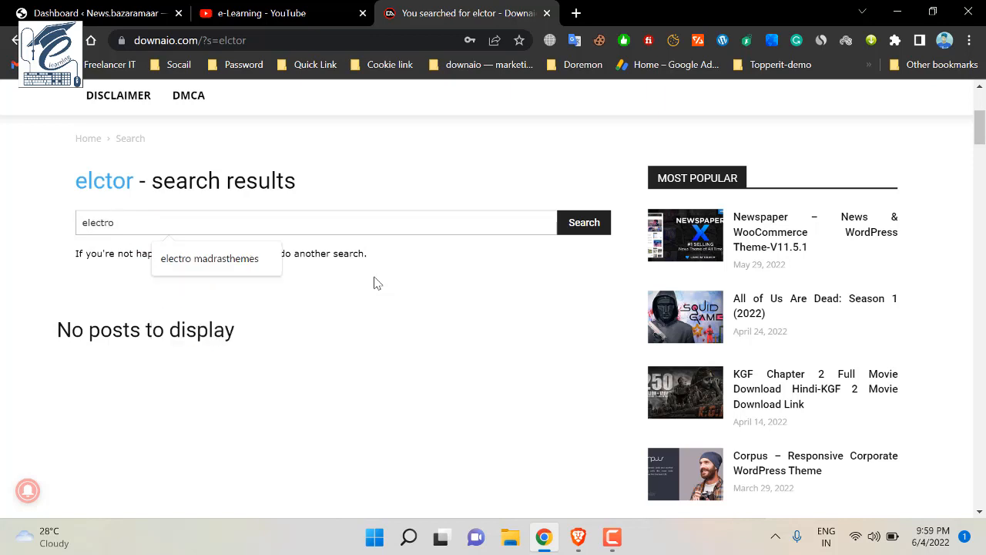
text(themes)
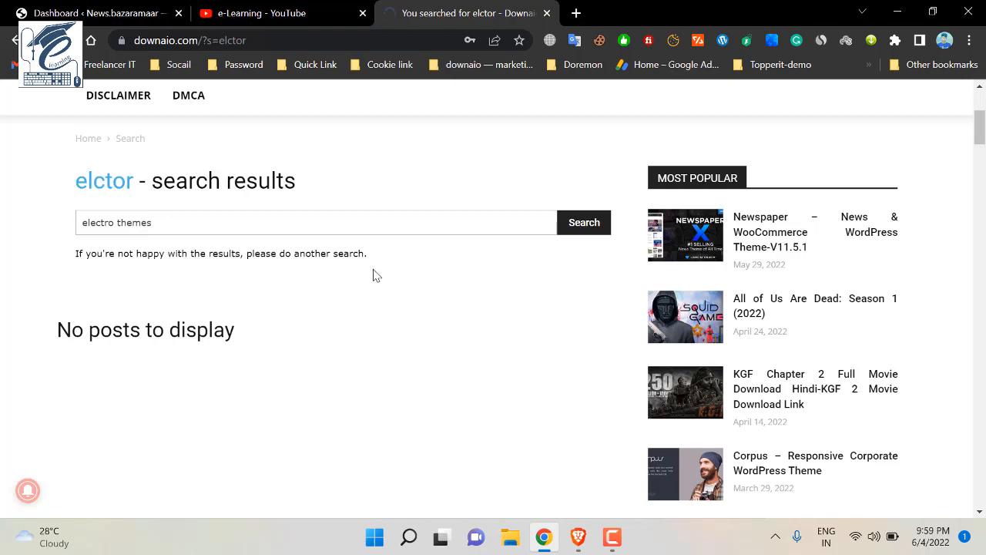
- Open the Electro Electronics Store WooCommerce Theme post and follow its Get Now link to the MEGA download page
scroll(457, 378, down, 5)
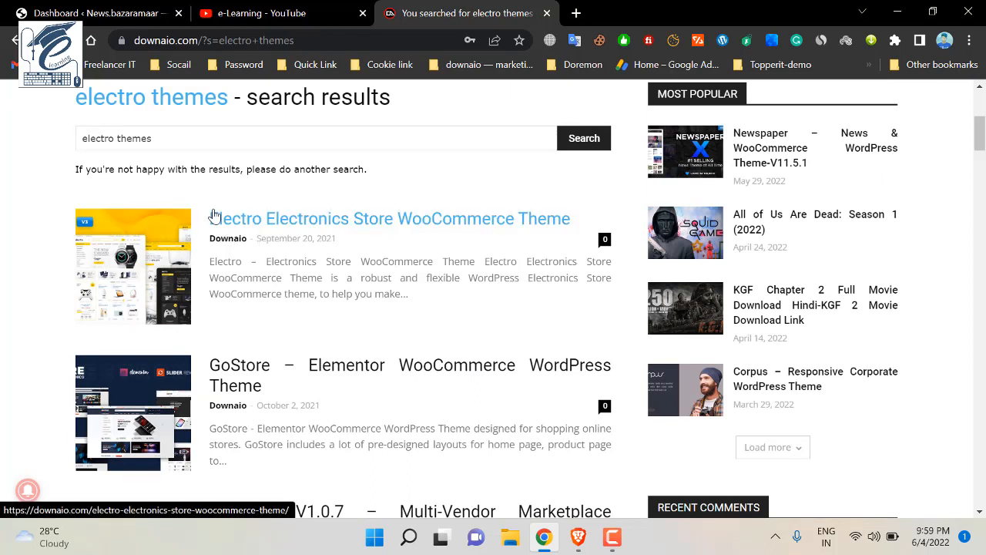
click(243, 217)
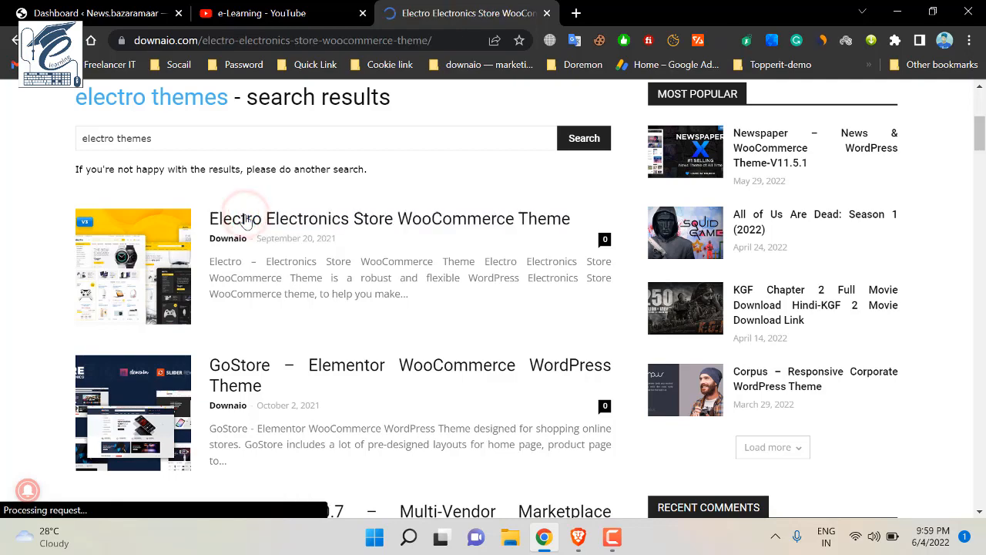
scroll(324, 245, down, 2)
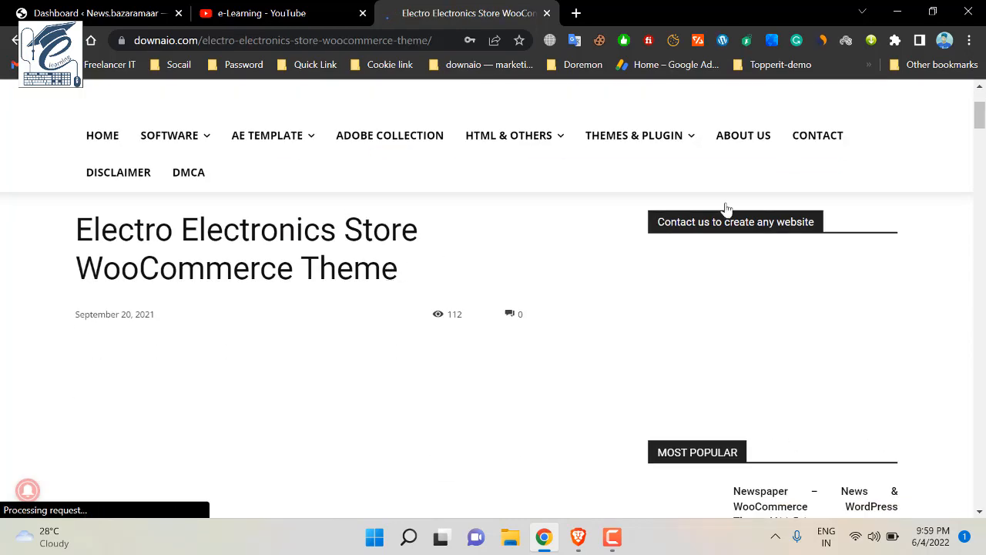
drag(980, 116, 980, 459)
scroll(480, 301, up, 4)
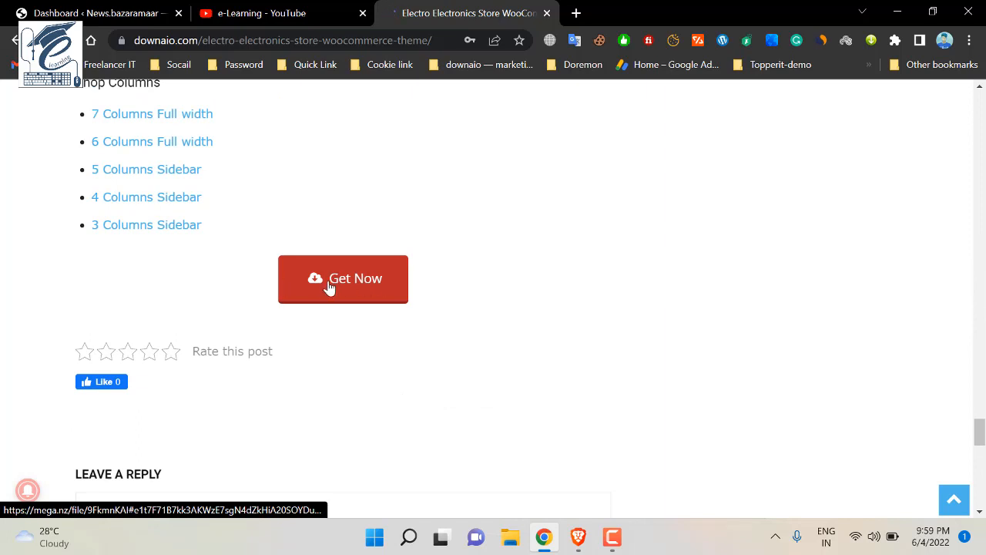
click(330, 286)
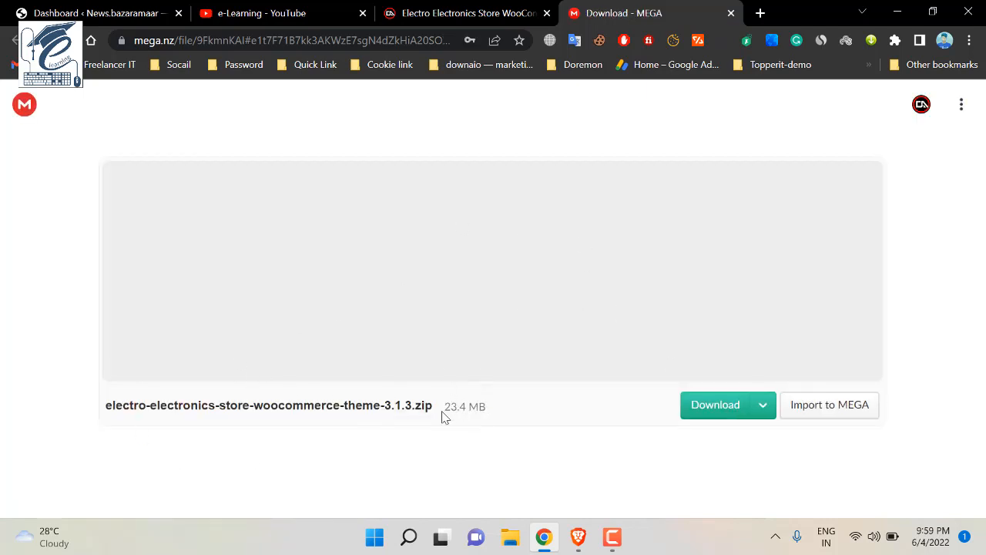
- Download electro-electronics-store-woocommerce-theme-3.1.3.zip from MEGA and save it in the Downloads folder
drag(447, 407, 468, 413)
click(429, 406)
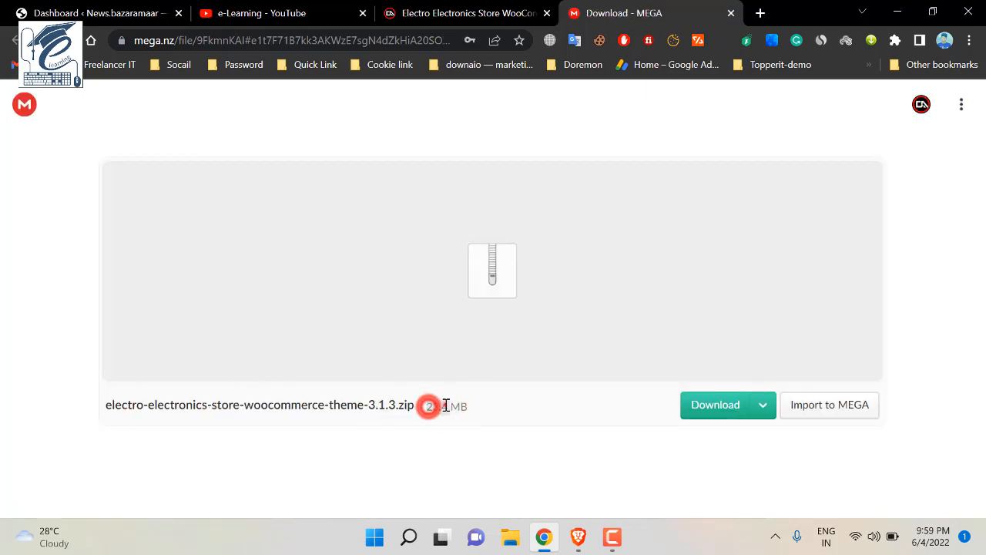
click(445, 405)
click(436, 405)
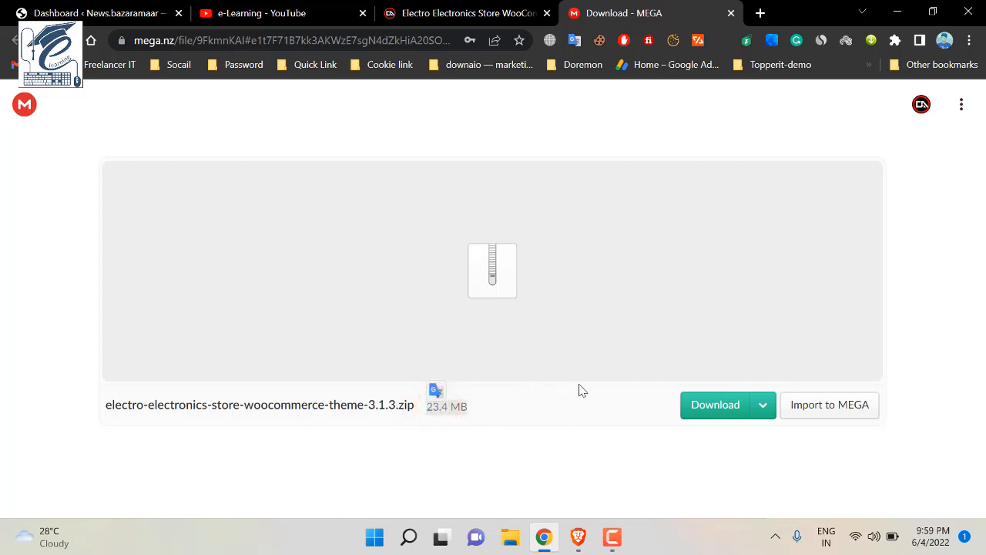
click(690, 408)
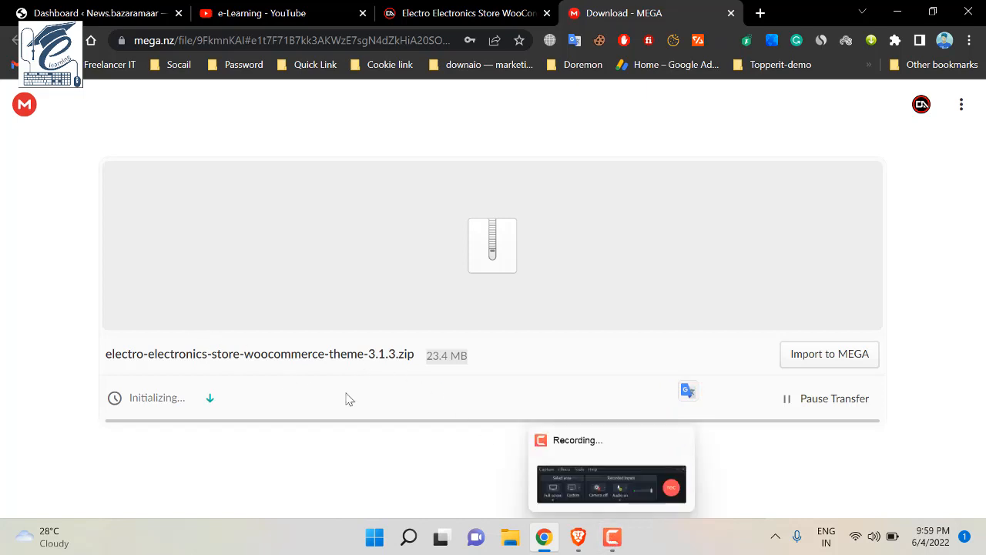
click(835, 530)
click(860, 529)
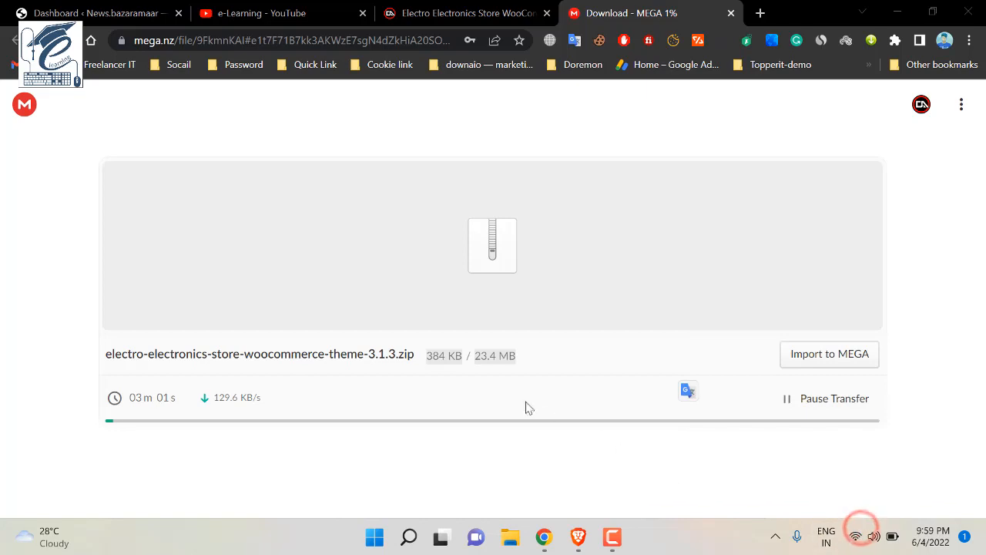
click(490, 364)
triple_click(496, 356)
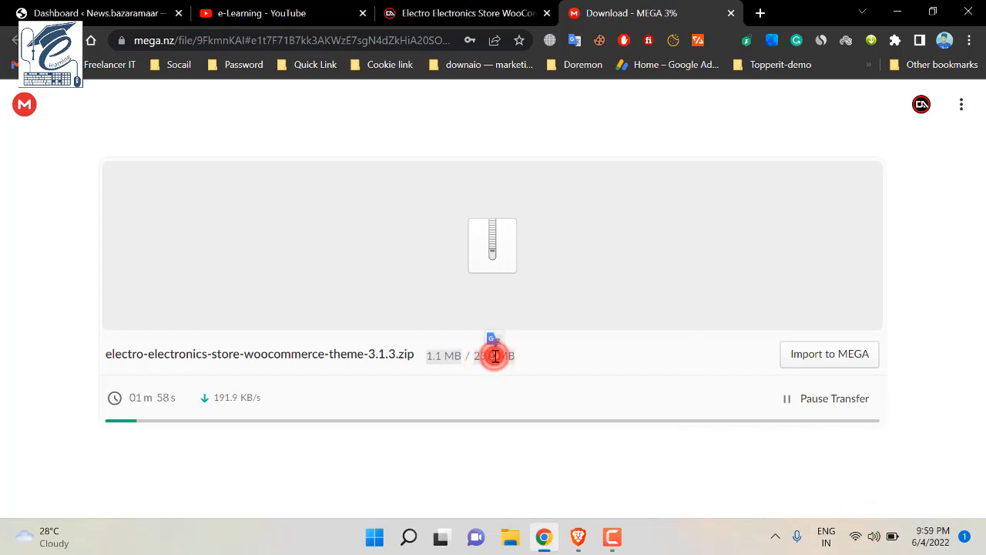
click(599, 537)
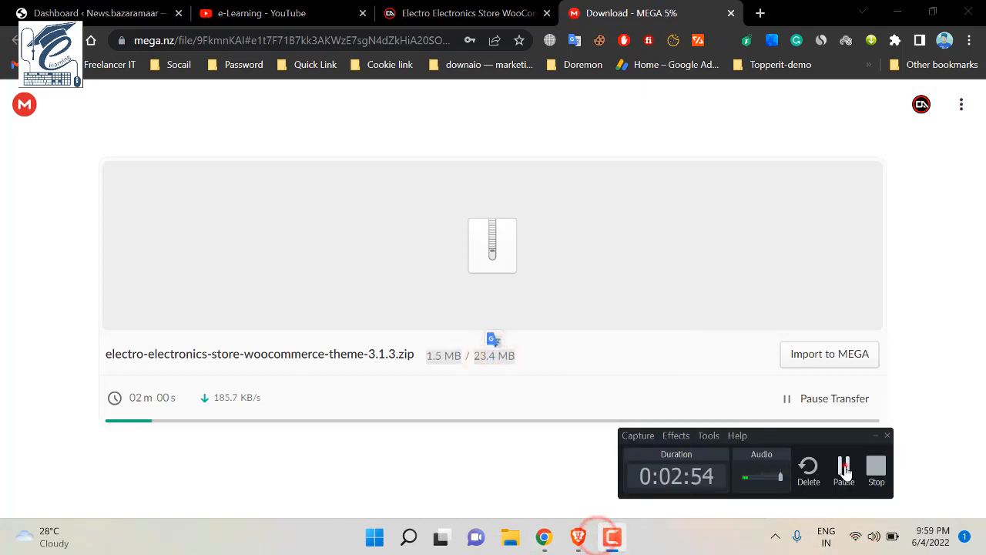
click(843, 465)
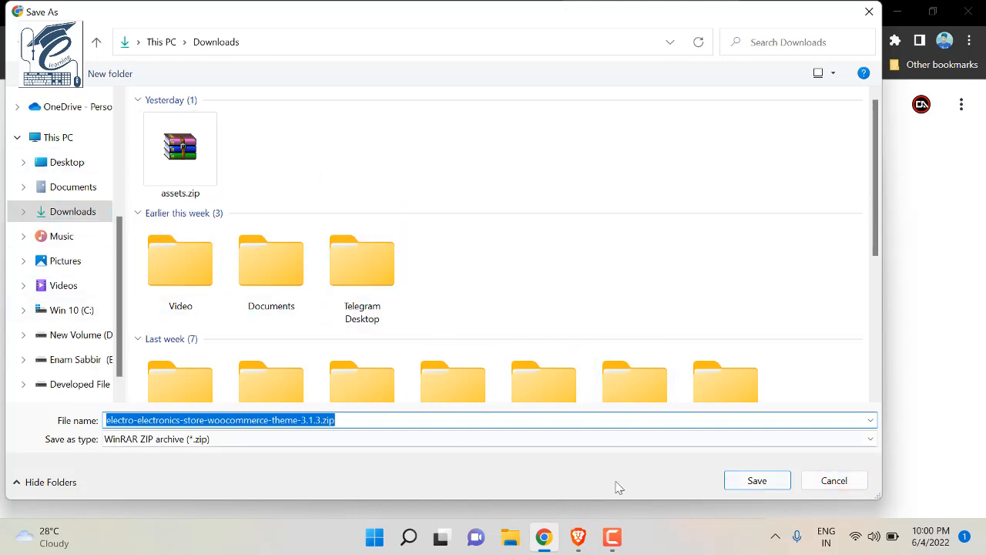
click(757, 481)
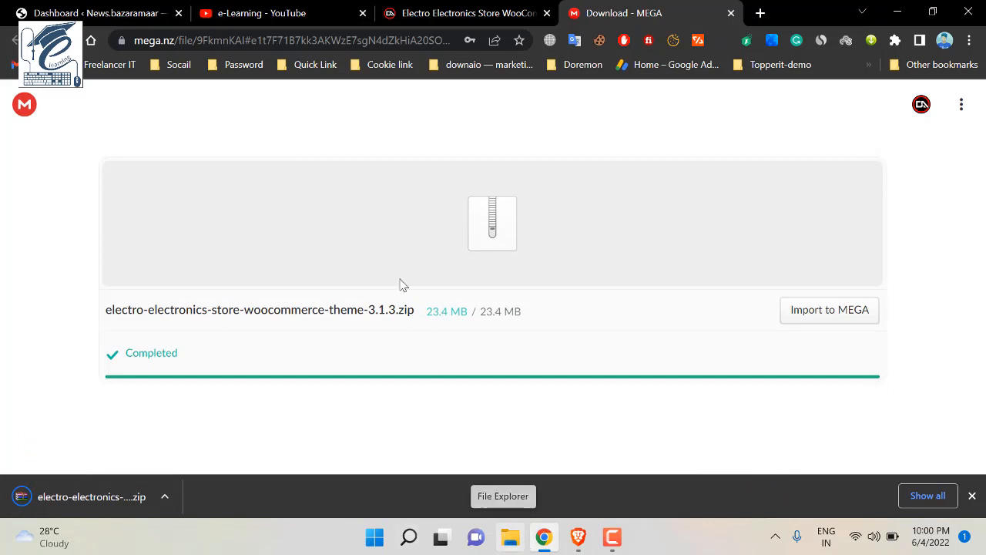
- Switch to File Explorer and extract the downloaded Electro theme archive into its own folder inside Downloads
click(509, 540)
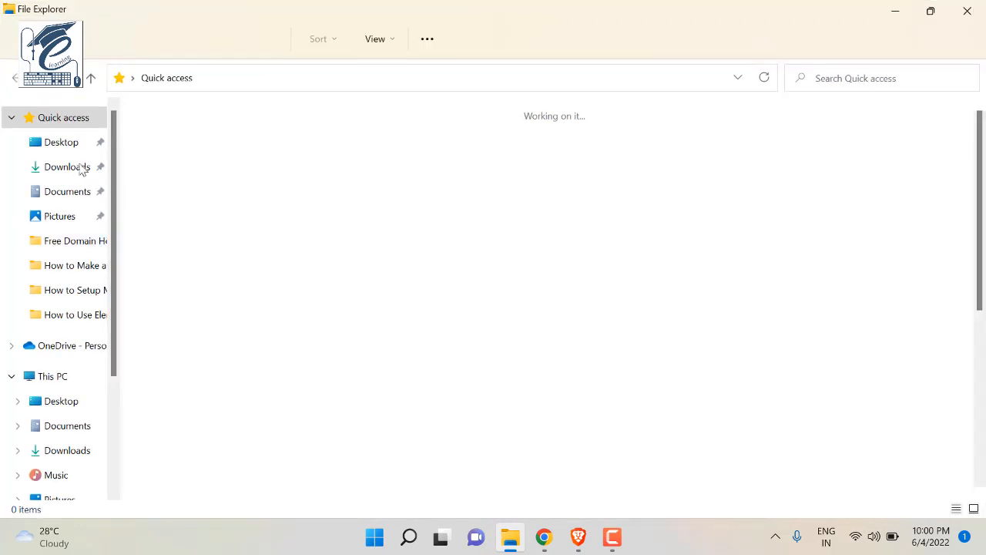
click(54, 169)
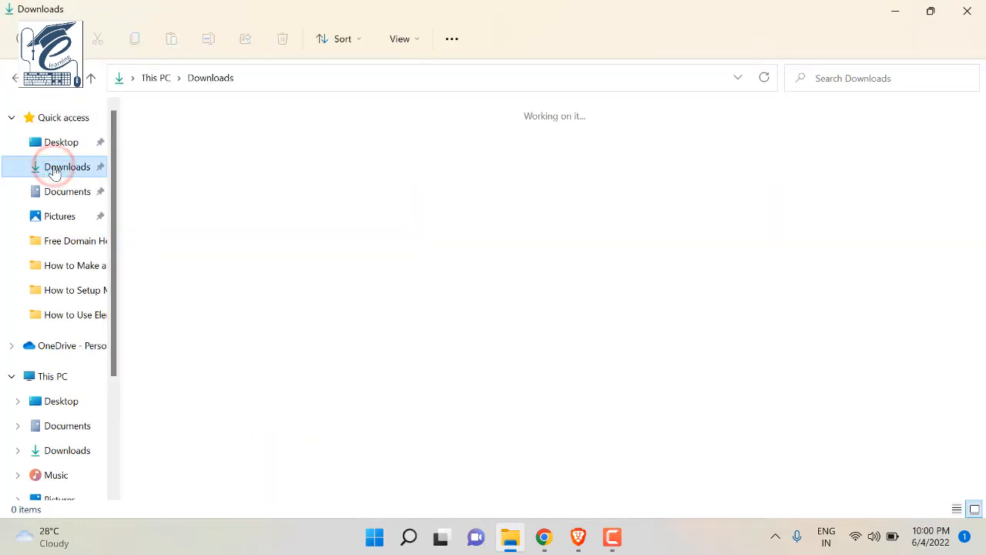
click(172, 167)
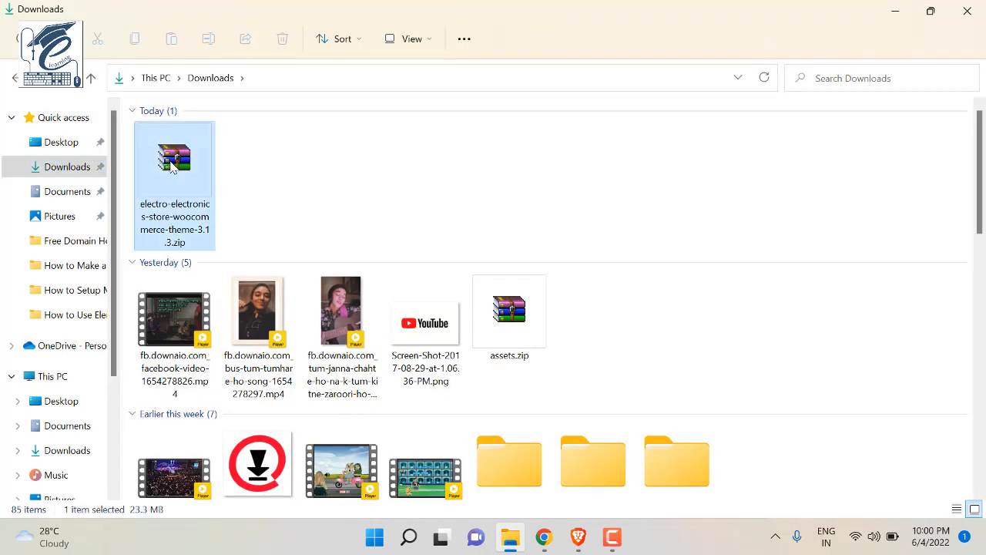
right_click(165, 163)
click(228, 400)
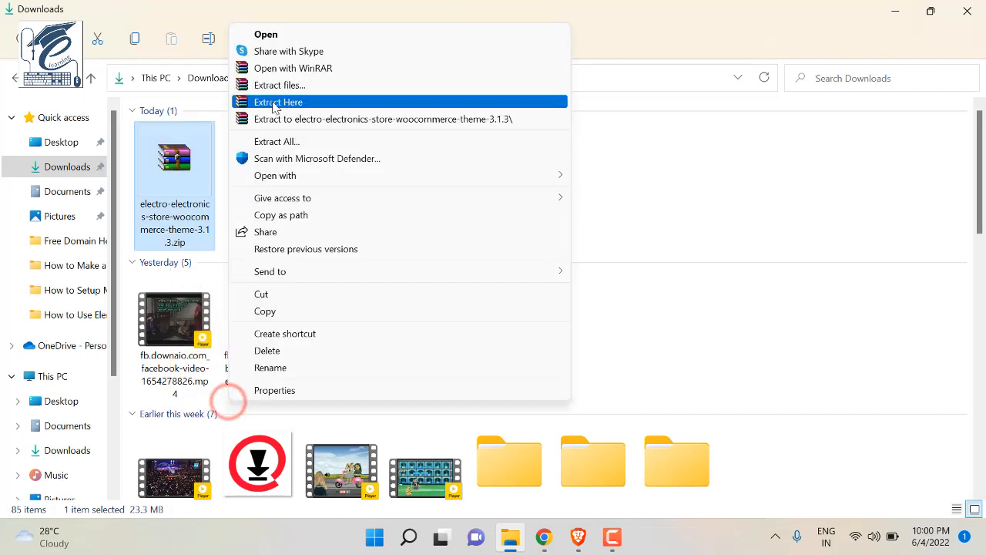
click(285, 85)
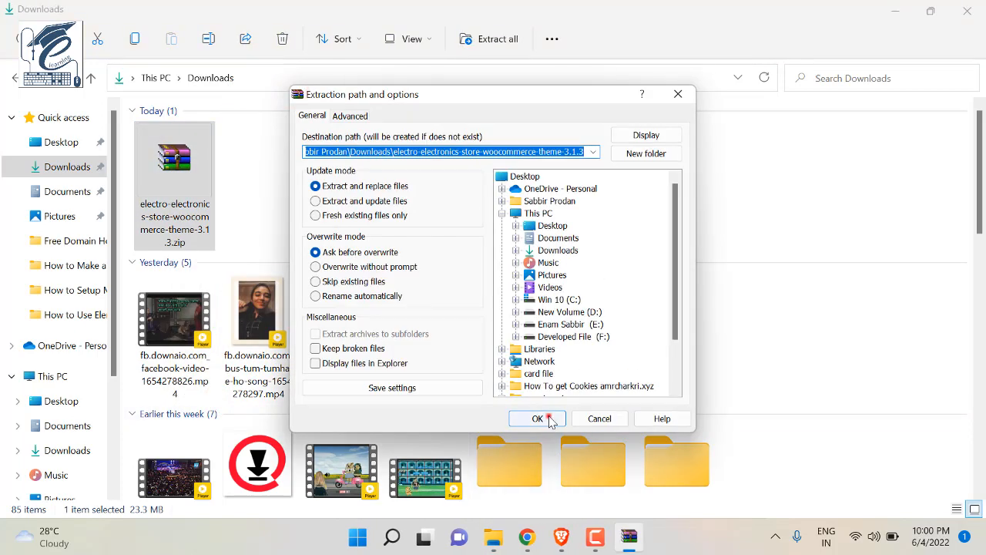
click(547, 417)
- Browse the extracted folder through electro-v3.1.3 to theme-files and examine the theme archives there
click(258, 190)
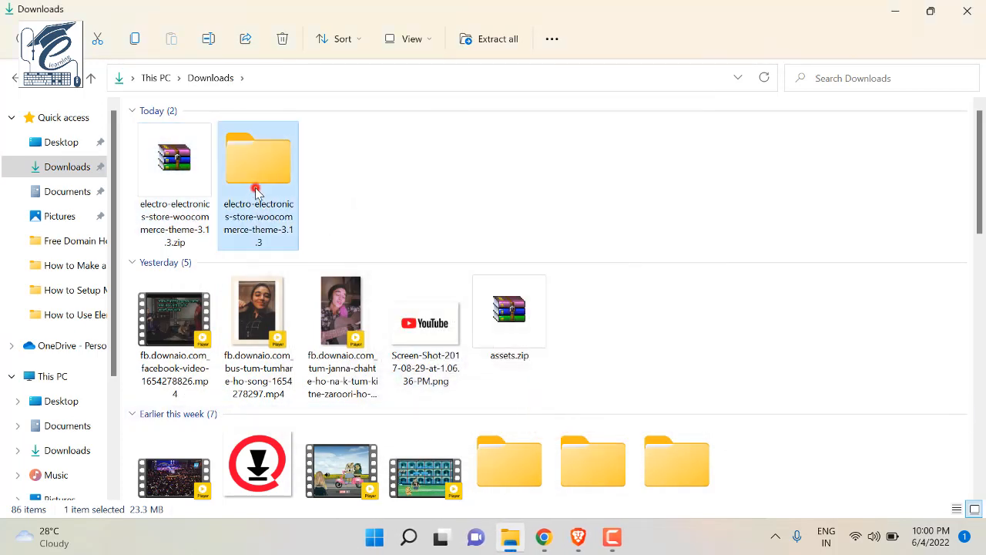
double_click(257, 192)
click(177, 132)
double_click(176, 133)
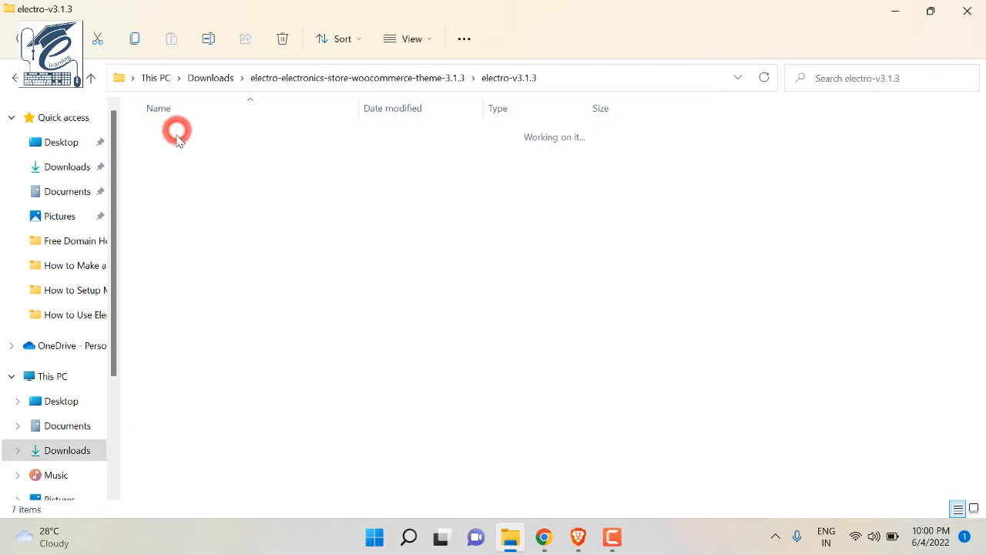
click(215, 231)
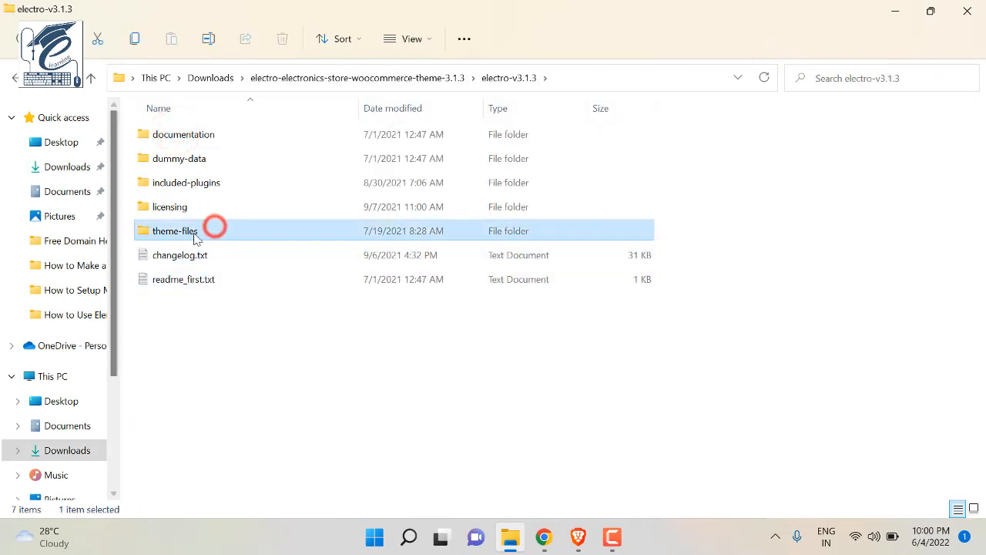
double_click(189, 231)
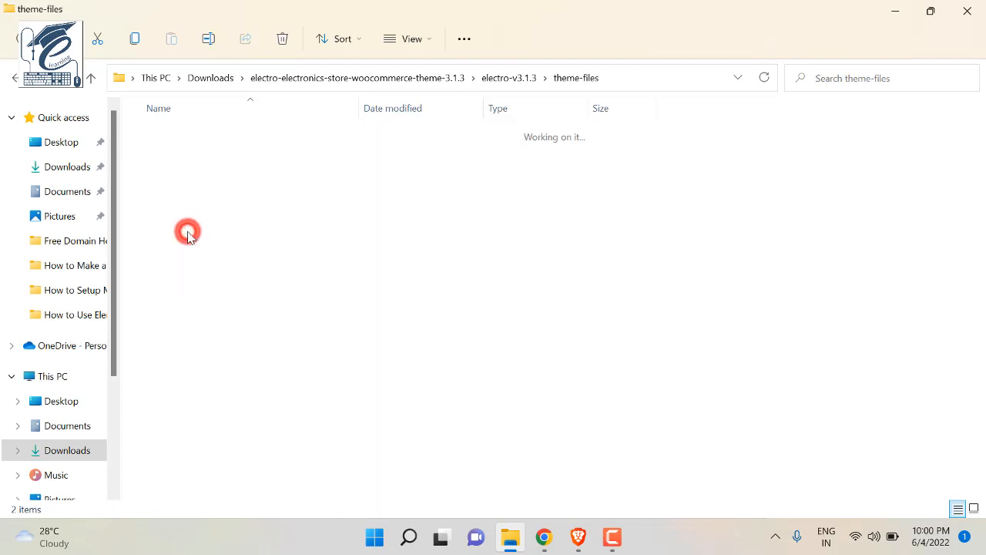
drag(203, 210, 230, 140)
click(169, 163)
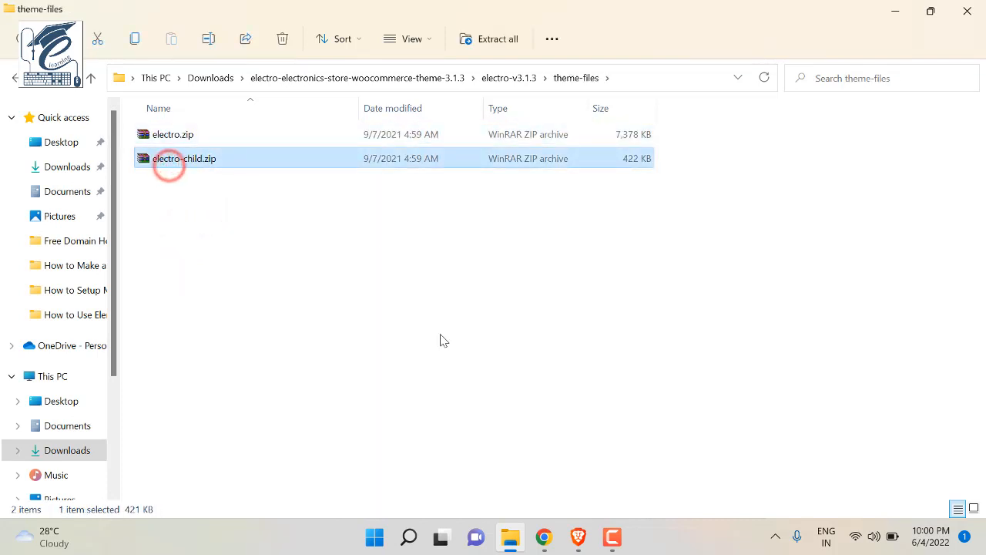
- Return to the WordPress dashboard in Chrome, dismiss the downloads bar and go to the Themes page
click(544, 538)
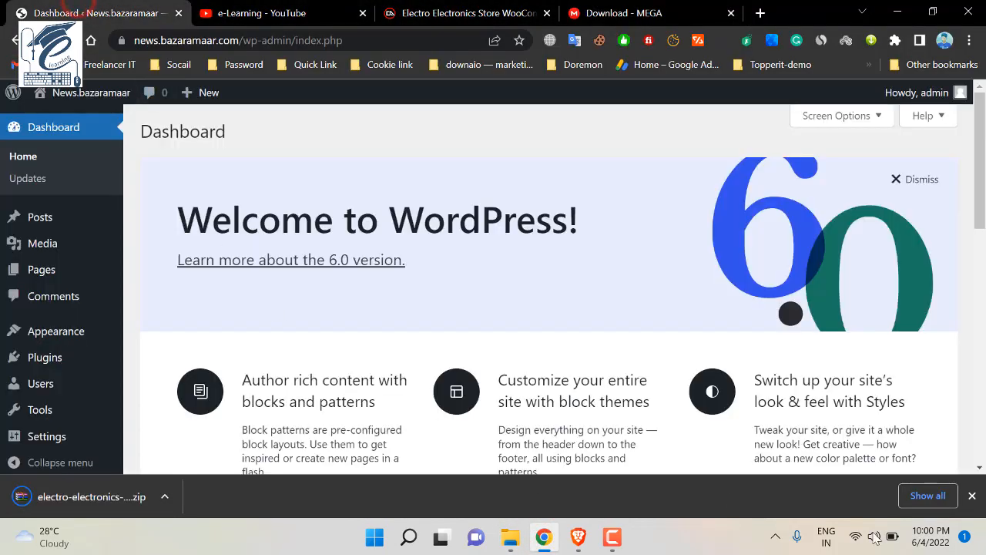
click(972, 496)
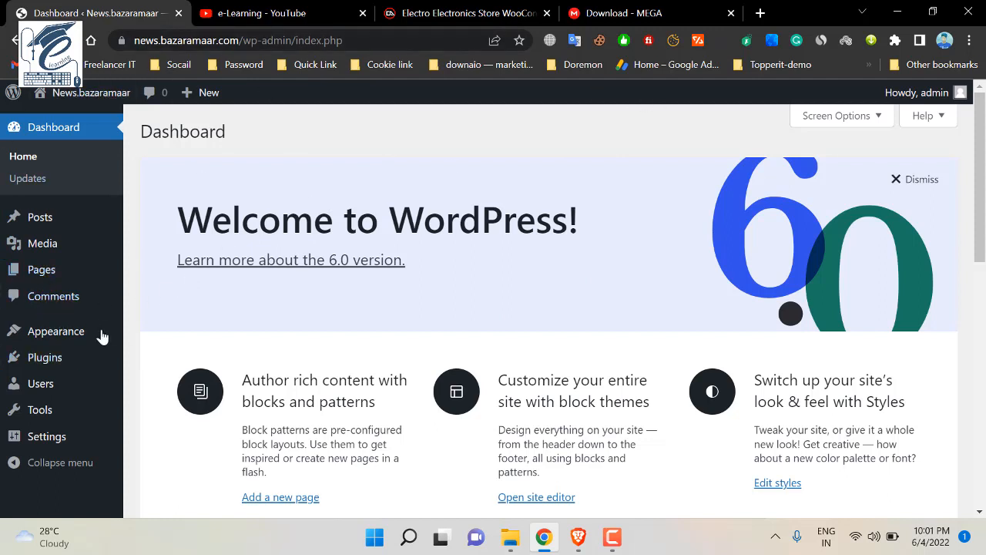
mouse_move(71, 343)
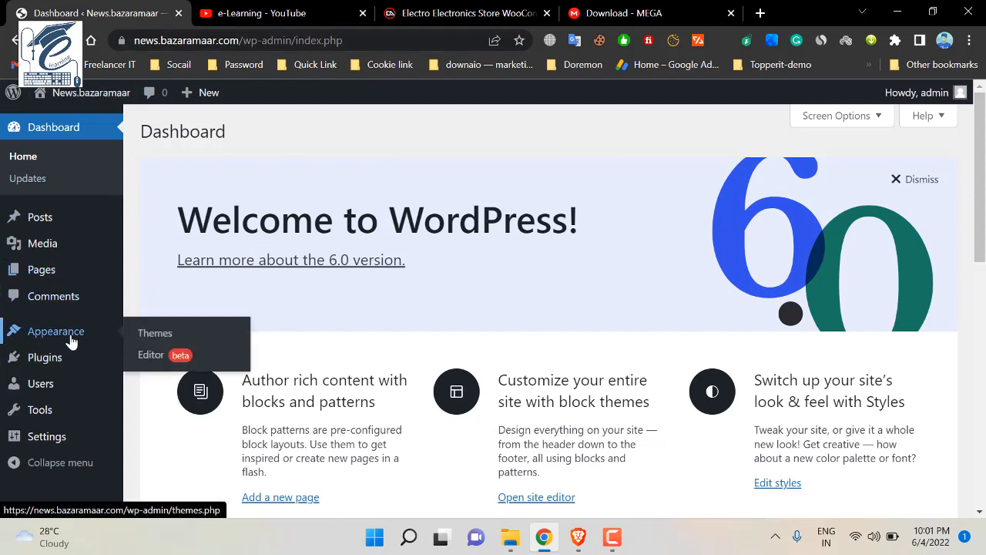
click(169, 338)
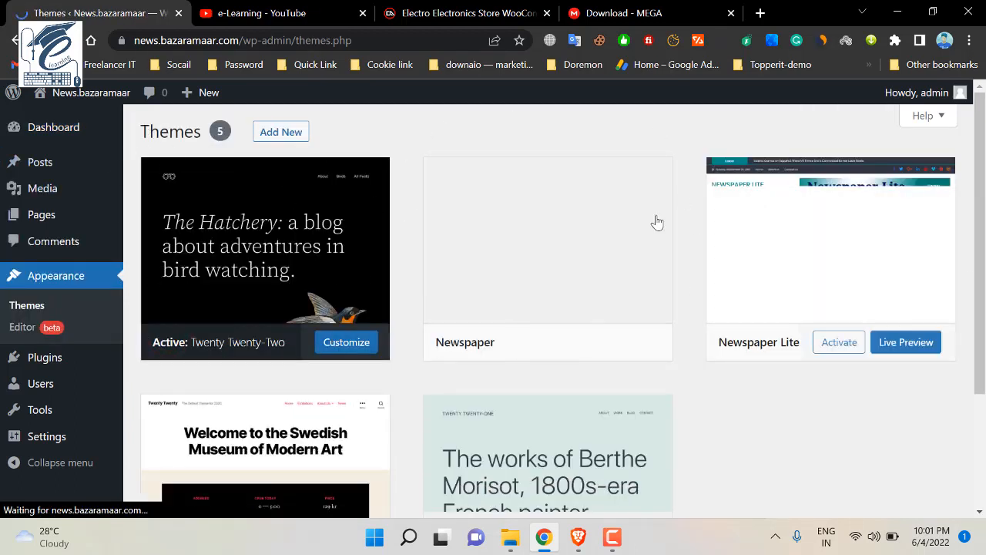
- Look through the installed themes and try the live preview of Twenty Twenty-One
mouse_move(643, 249)
scroll(540, 299, down, 3)
scroll(531, 296, up, 3)
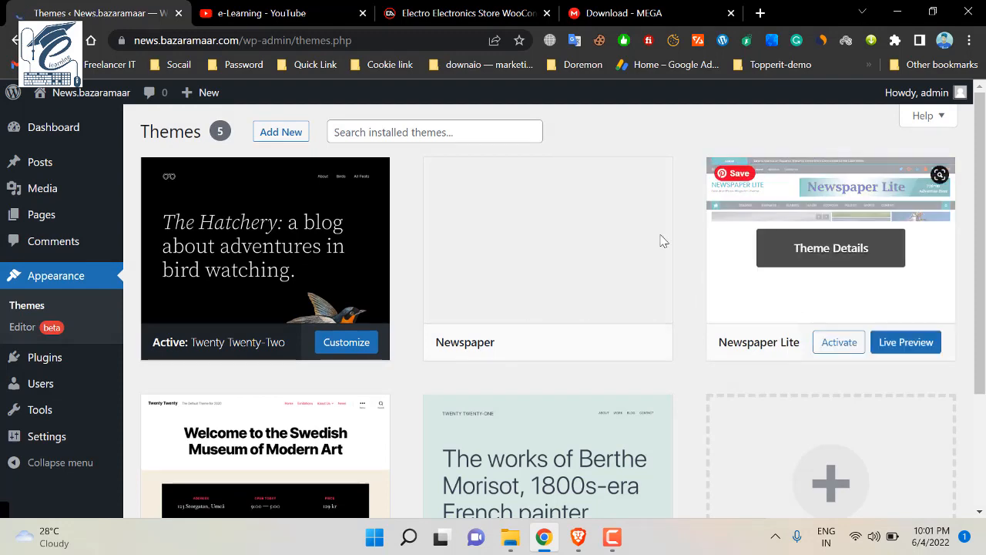
scroll(540, 370, down, 2)
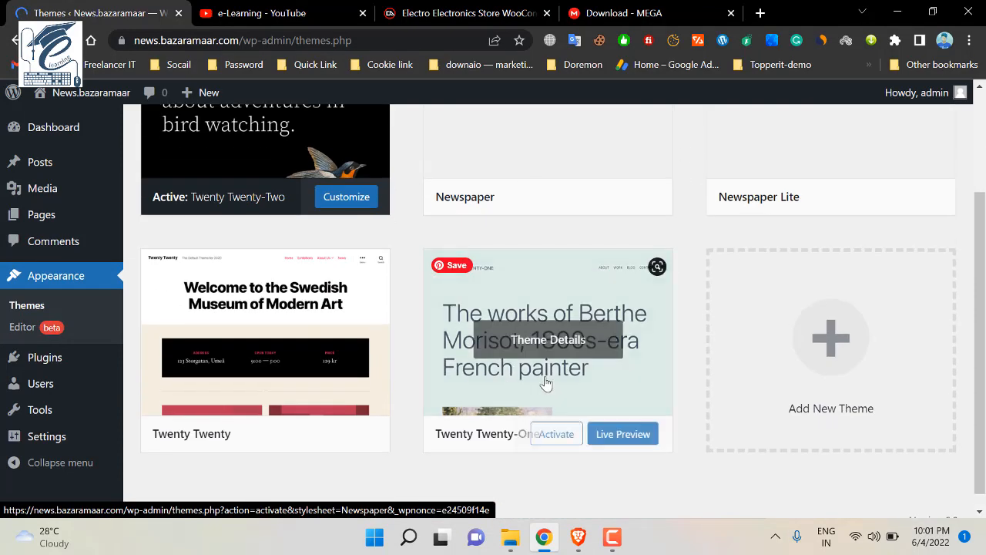
scroll(722, 335, down, 2)
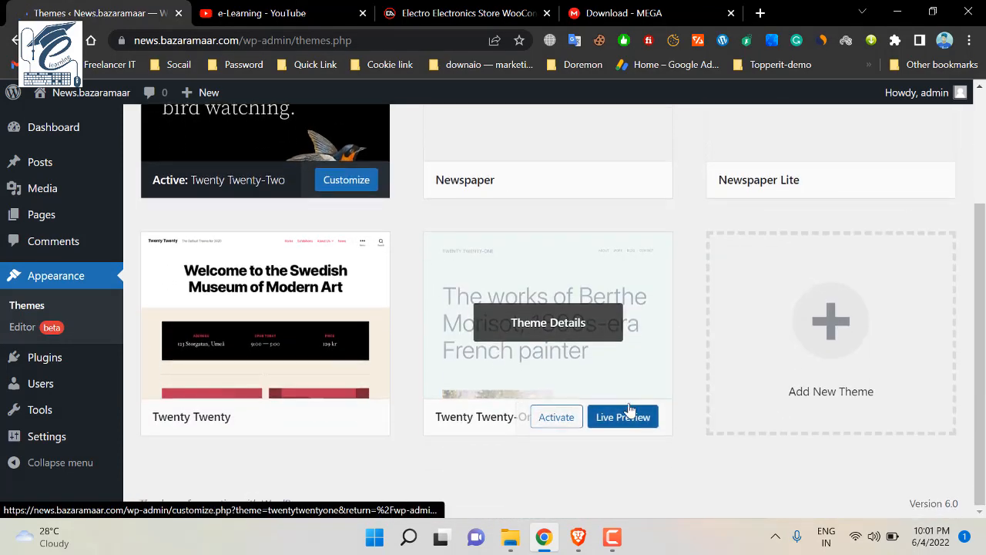
click(628, 416)
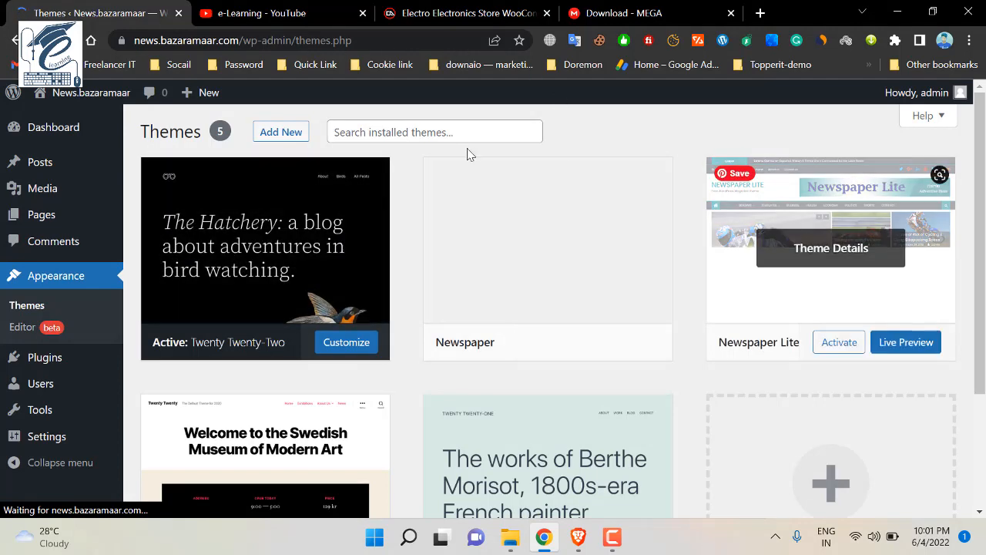
- Add a new theme by uploading electro.zip from the theme-files folder inside electro-v3.1.3 and start its installation
click(284, 131)
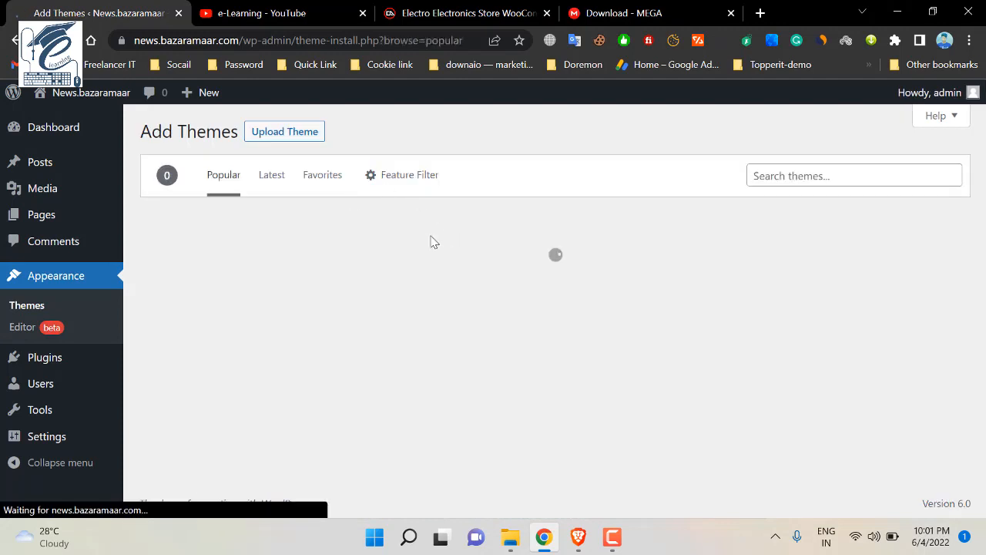
click(312, 135)
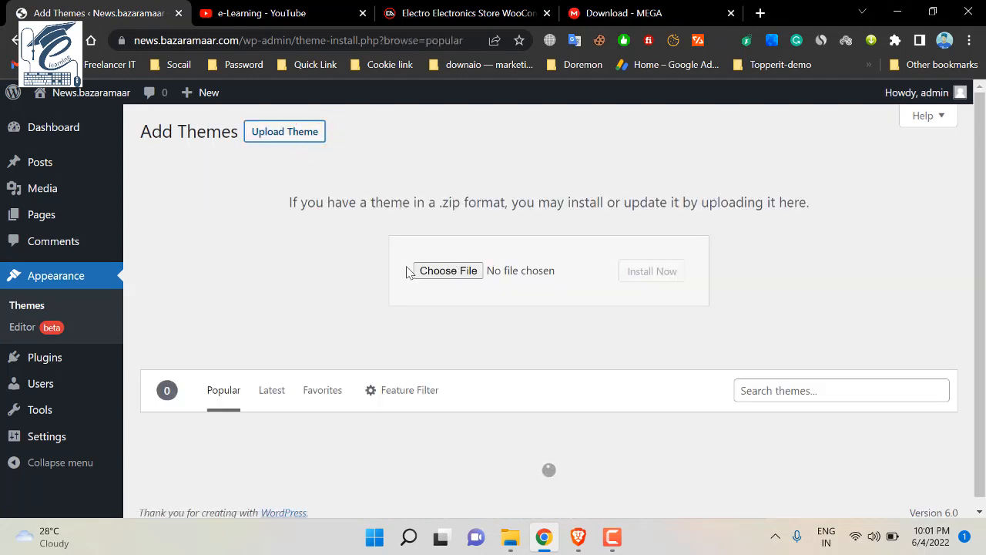
click(469, 274)
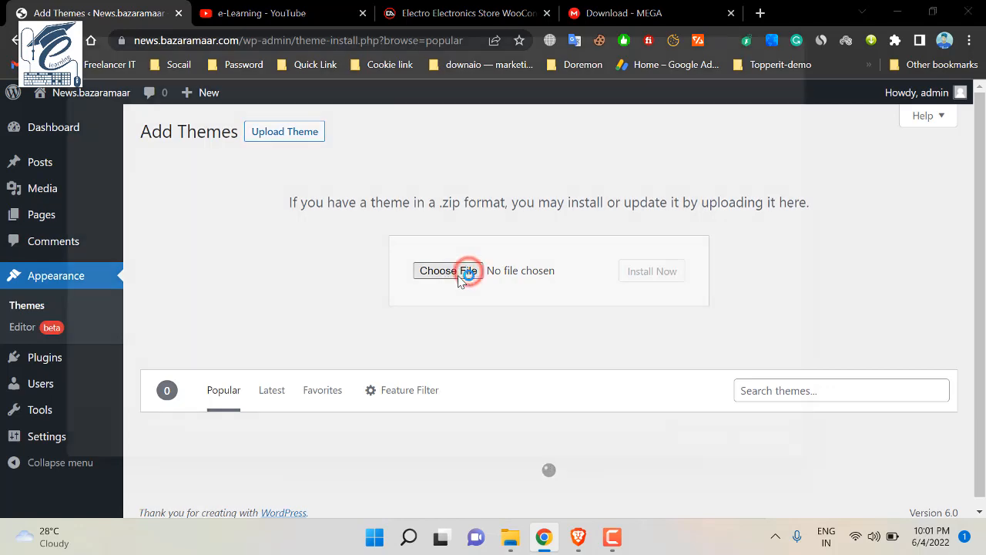
click(62, 236)
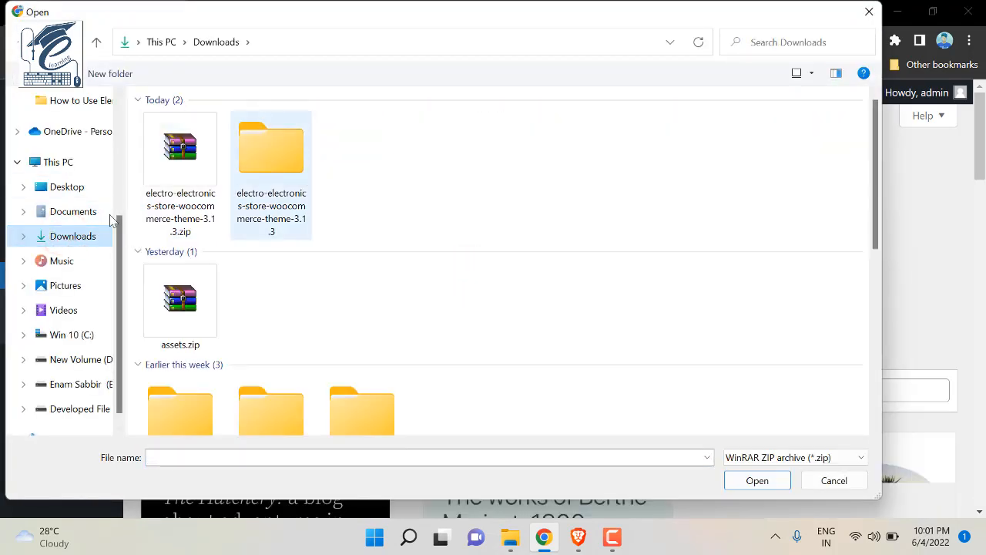
double_click(271, 183)
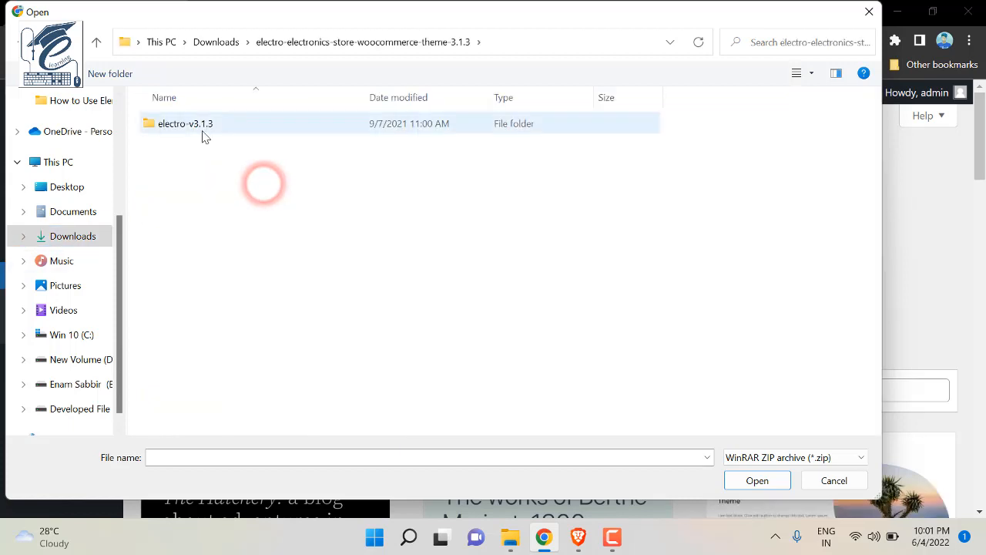
double_click(203, 131)
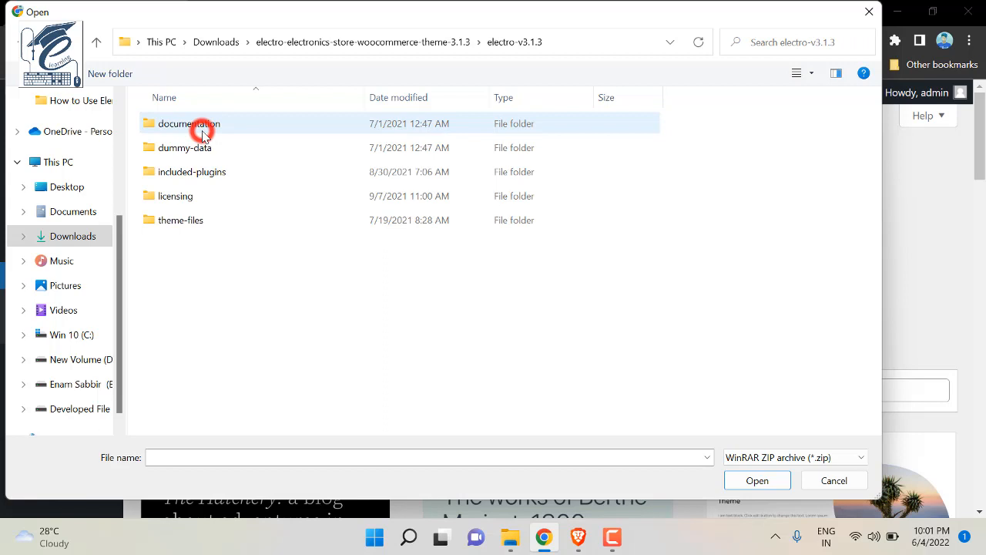
click(177, 220)
double_click(177, 221)
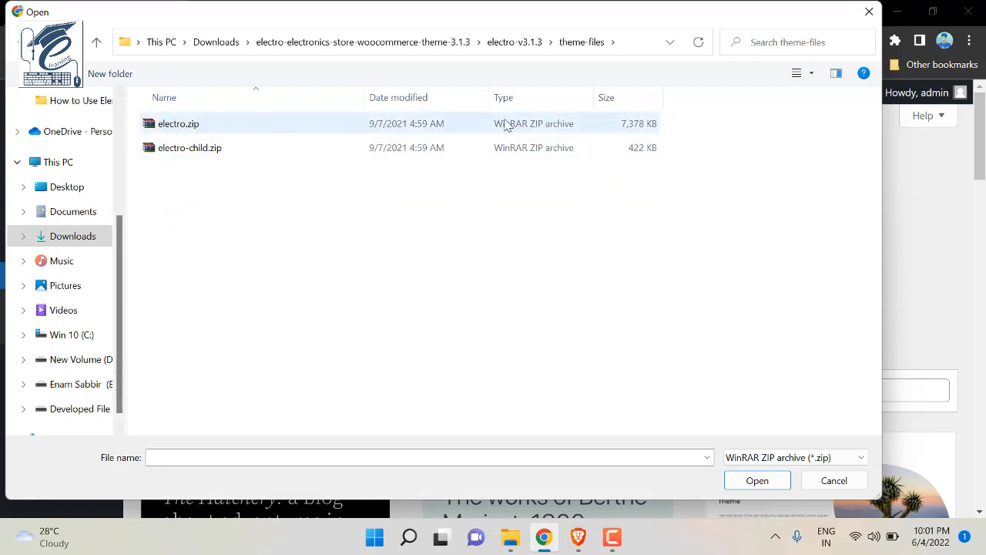
click(349, 126)
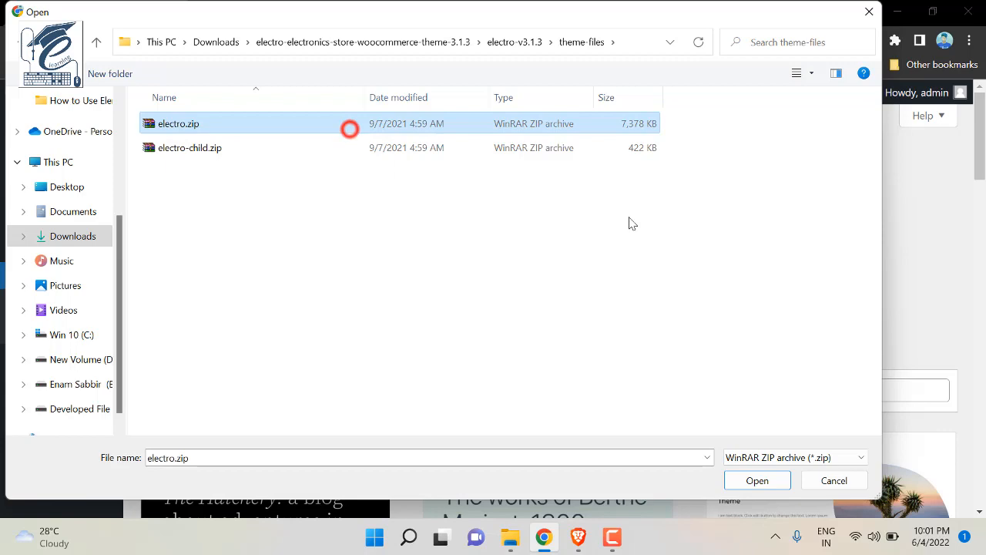
click(761, 481)
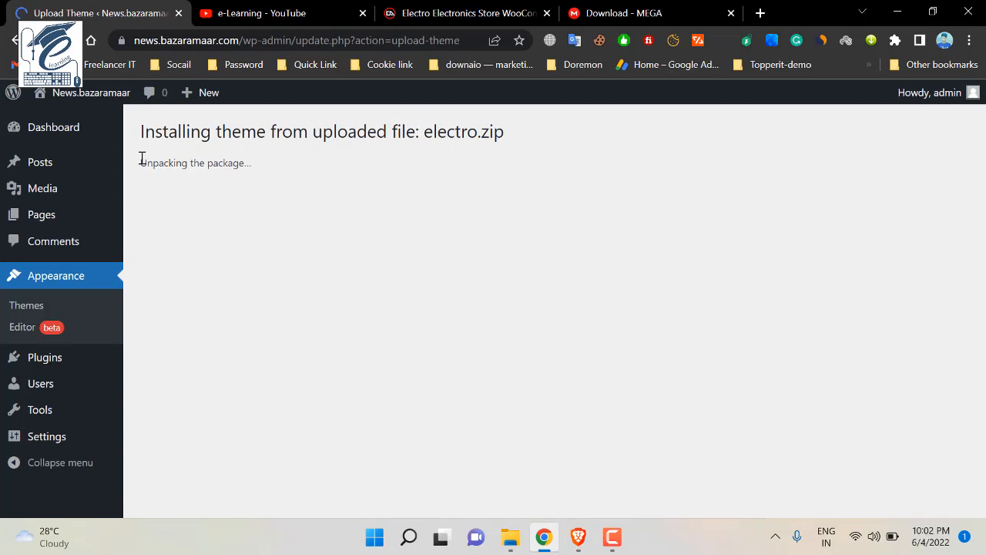
- Follow the electro.zip installation messages from unpacking the package through to the final status line
drag(142, 158, 220, 166)
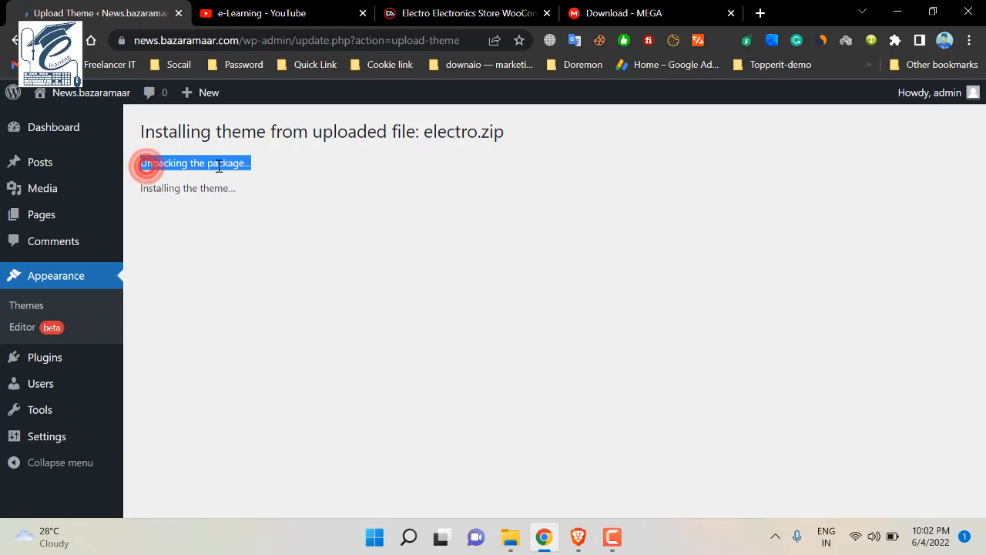
drag(157, 189, 225, 195)
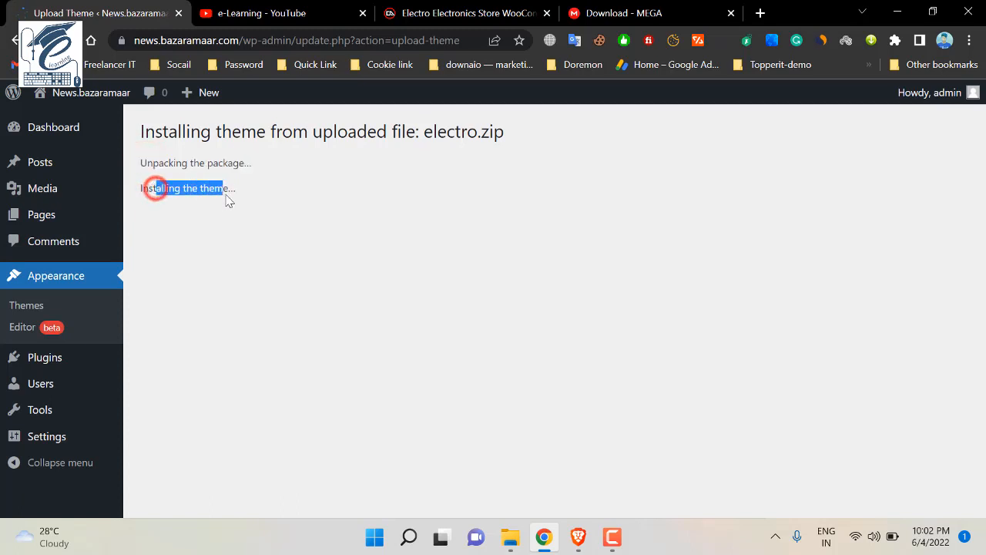
click(170, 188)
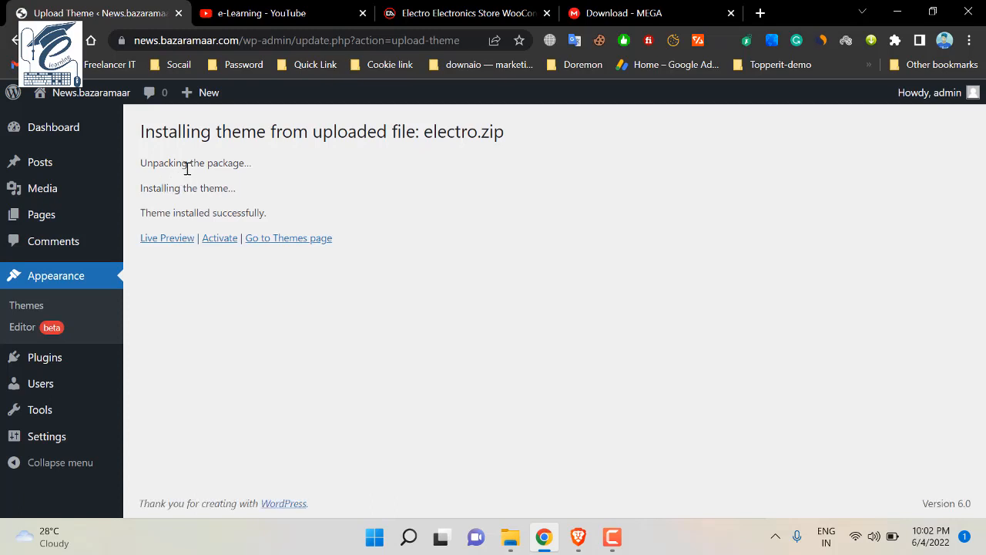
triple_click(187, 167)
click(422, 131)
triple_click(238, 208)
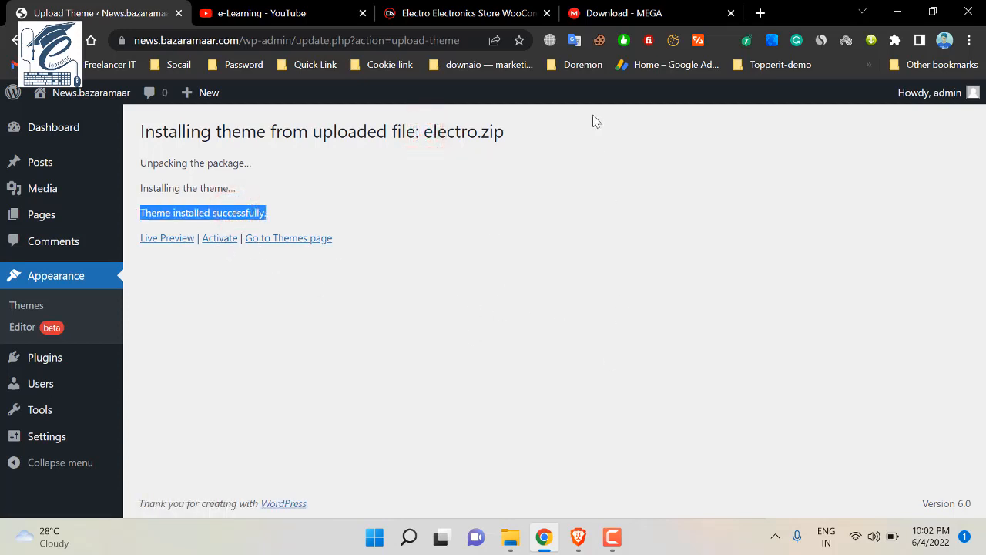
- Return to the Electro Electronics Store WooCommerce Theme page on downaio.com and skim it up to its title
click(425, 13)
scroll(273, 319, up, 7)
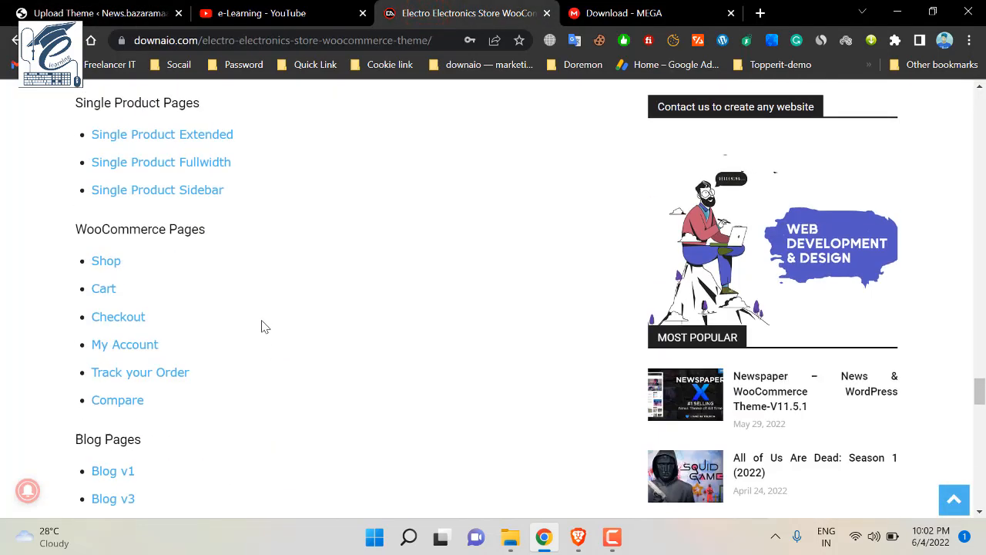
scroll(262, 326, down, 10)
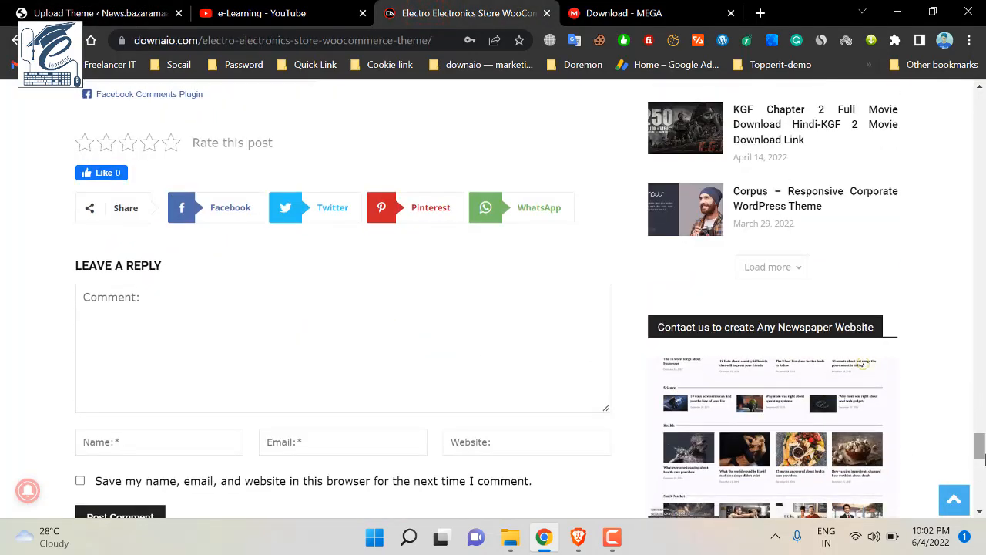
scroll(335, 376, up, 20)
scroll(231, 365, down, 3)
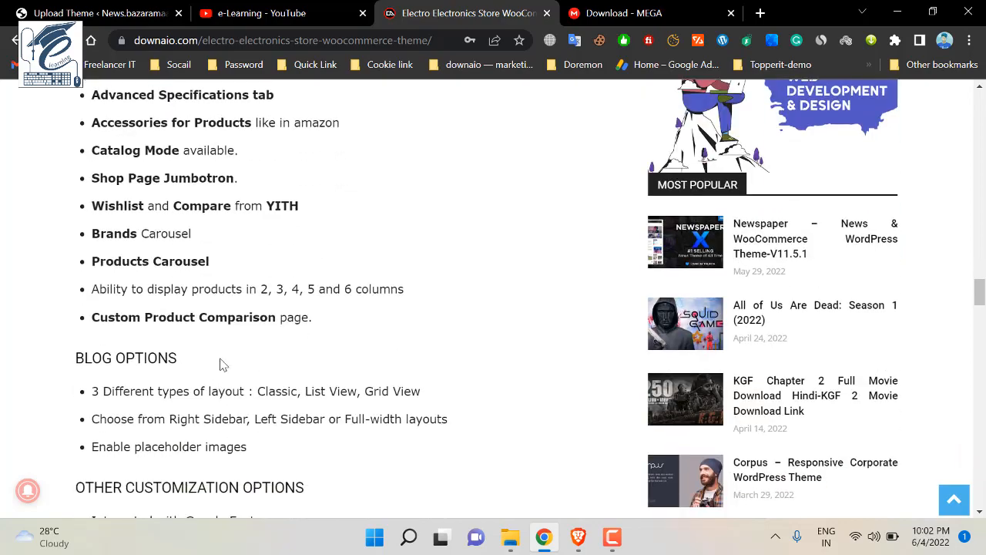
scroll(222, 365, up, 20)
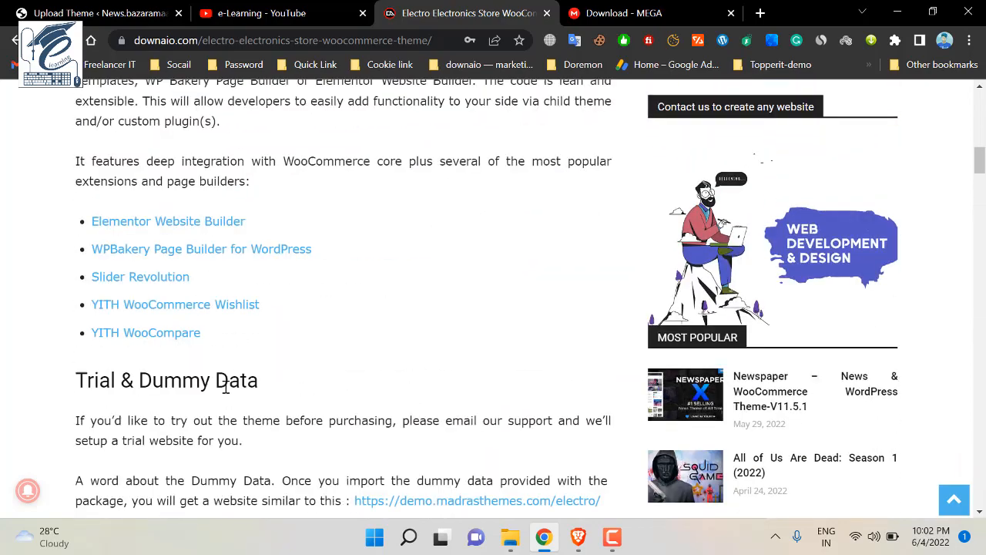
scroll(226, 388, up, 15)
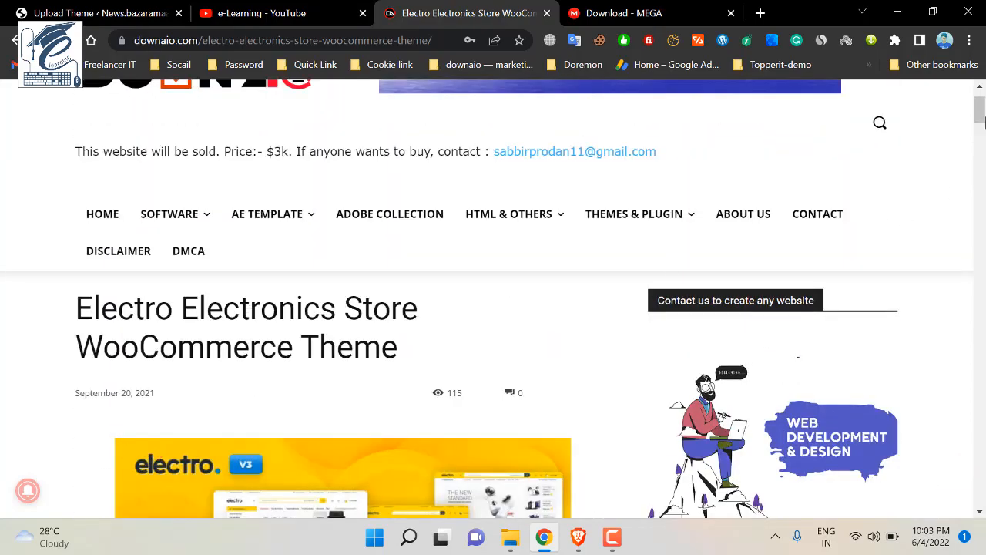
- Read through the theme's WooCommerce features, blog and customization options, and demo page lists down to the Get Now link
drag(980, 115, 981, 279)
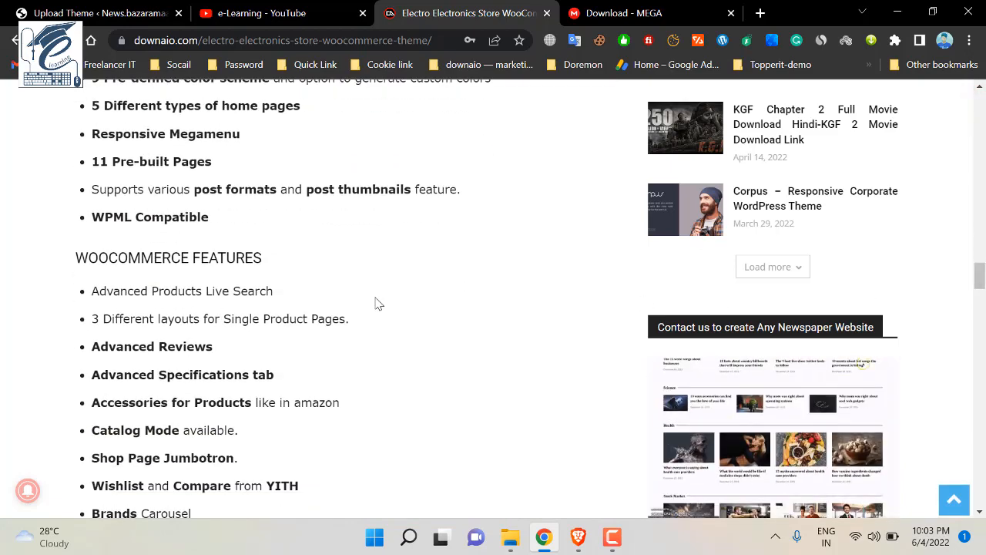
scroll(191, 303, down, 2)
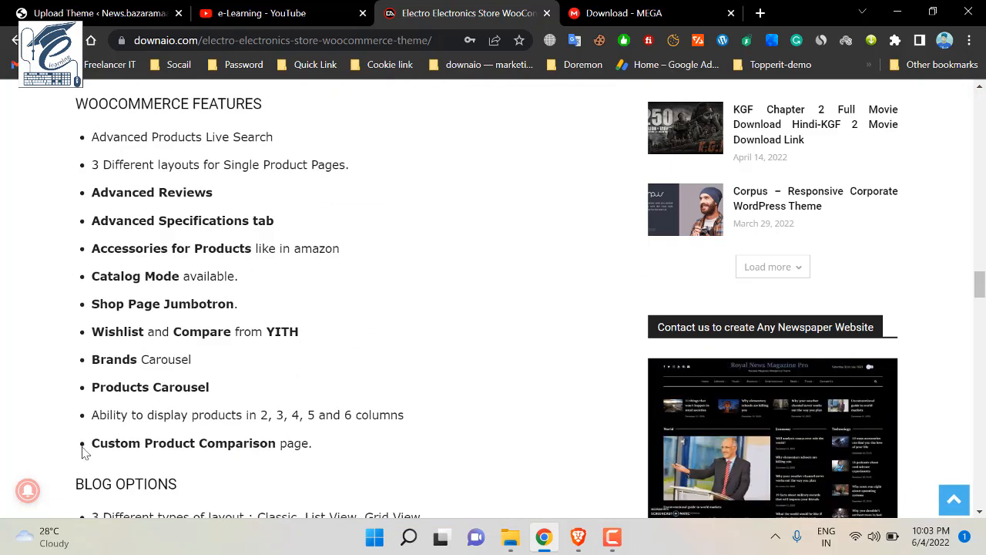
scroll(267, 500, down, 3)
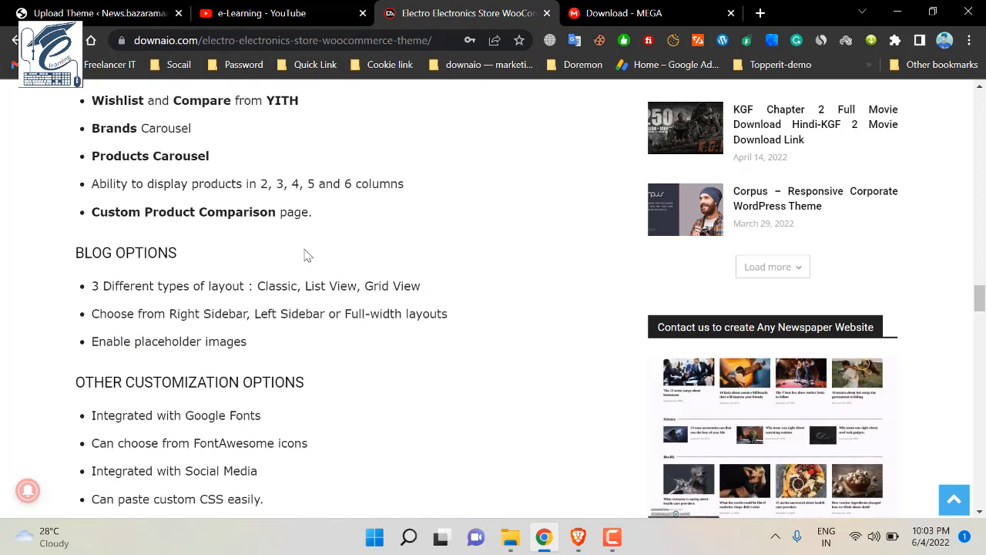
scroll(305, 255, down, 4)
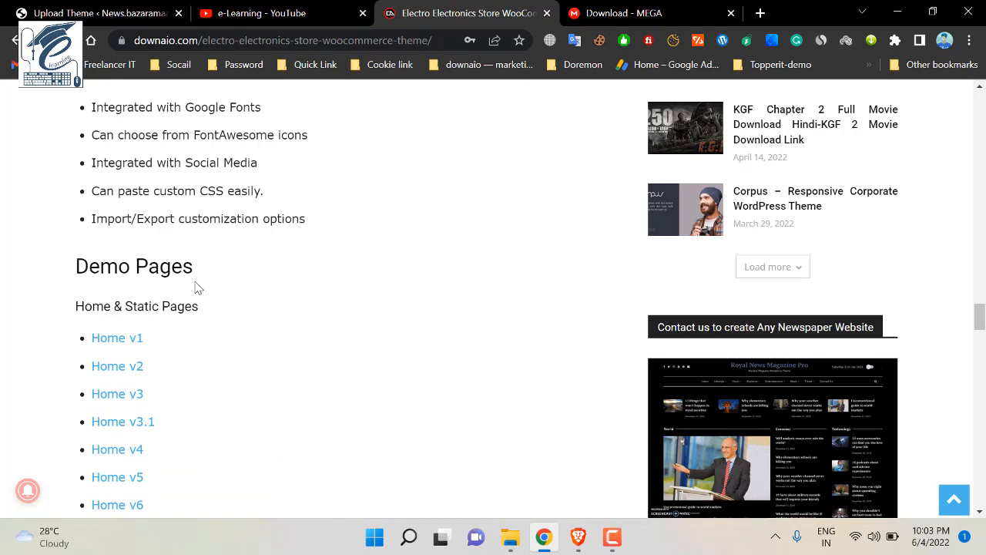
scroll(219, 292, down, 10)
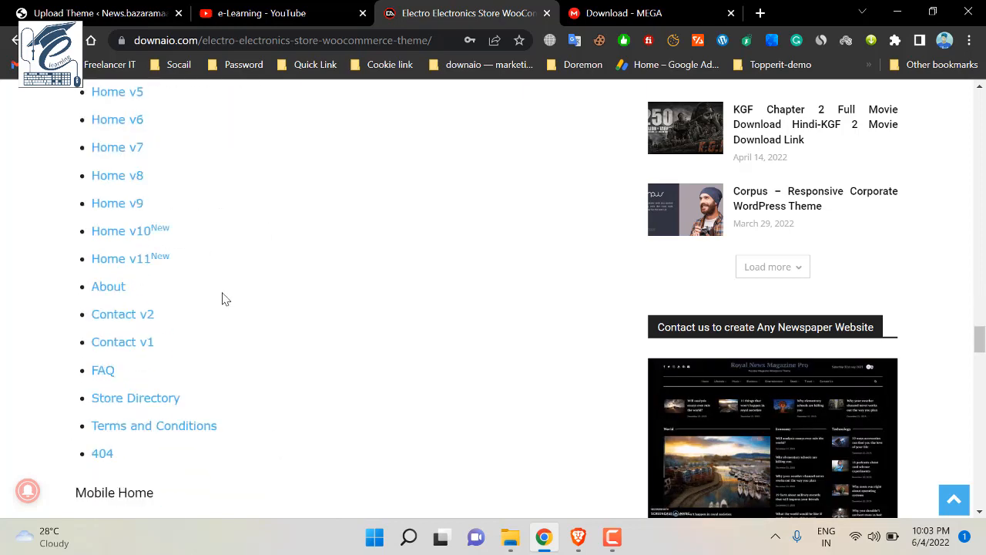
scroll(216, 323, down, 6)
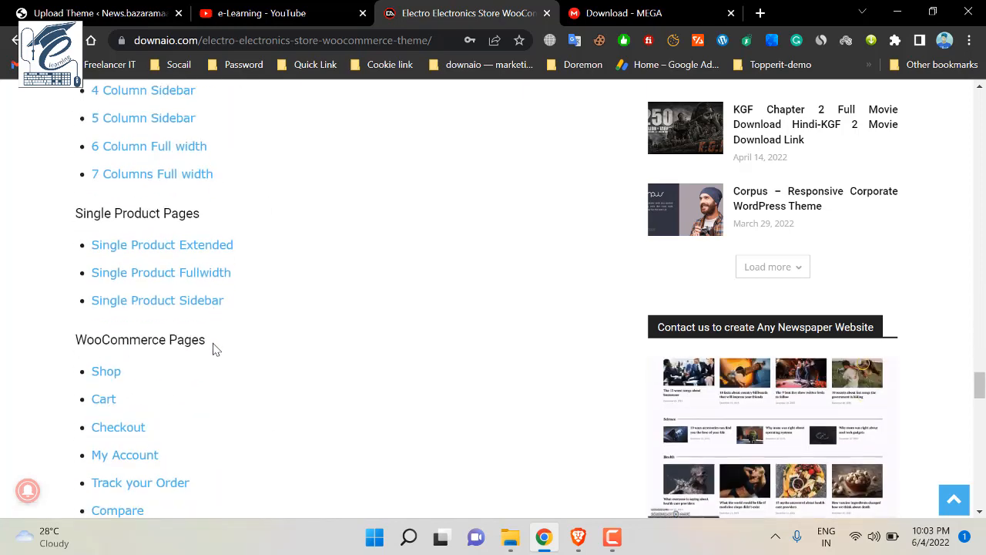
scroll(218, 347, down, 8)
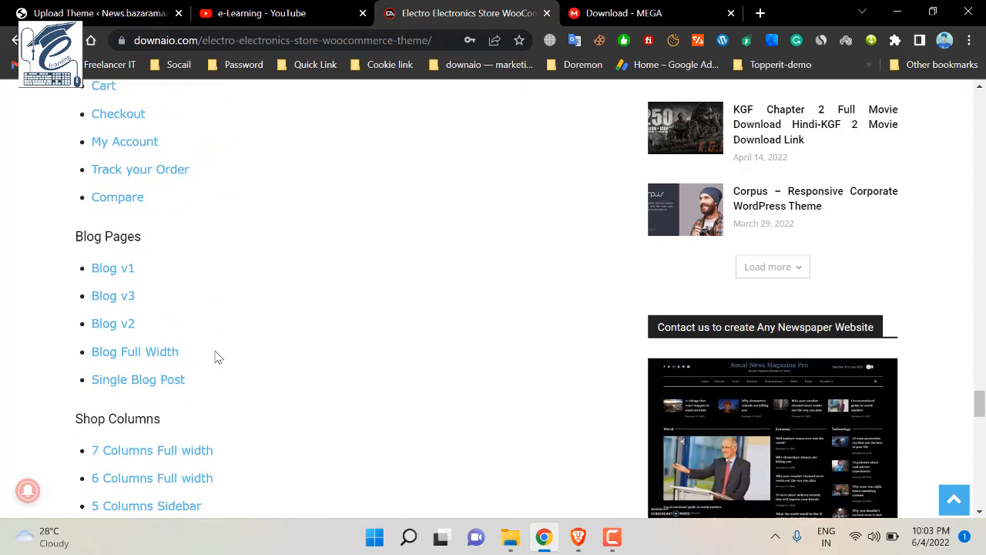
scroll(258, 372, down, 1)
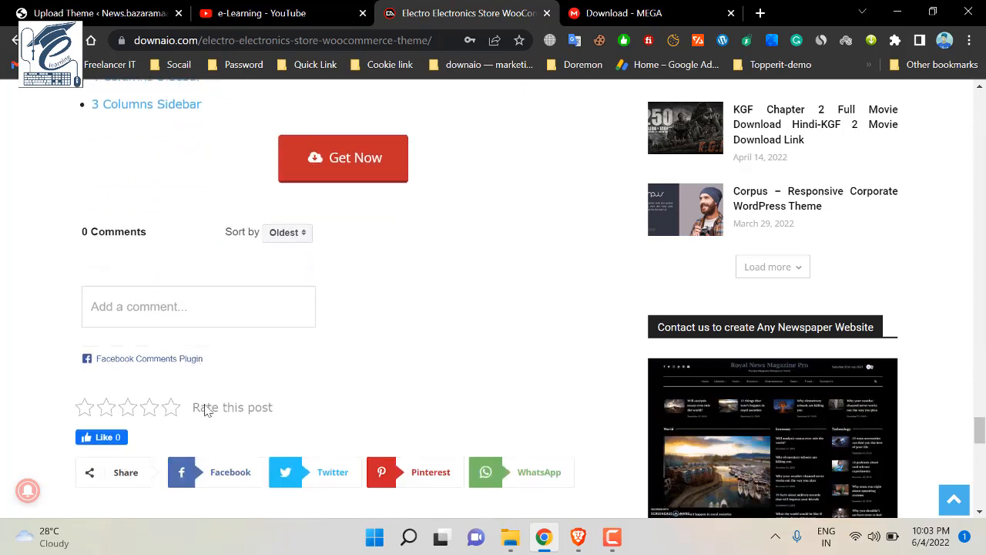
scroll(332, 278, up, 1)
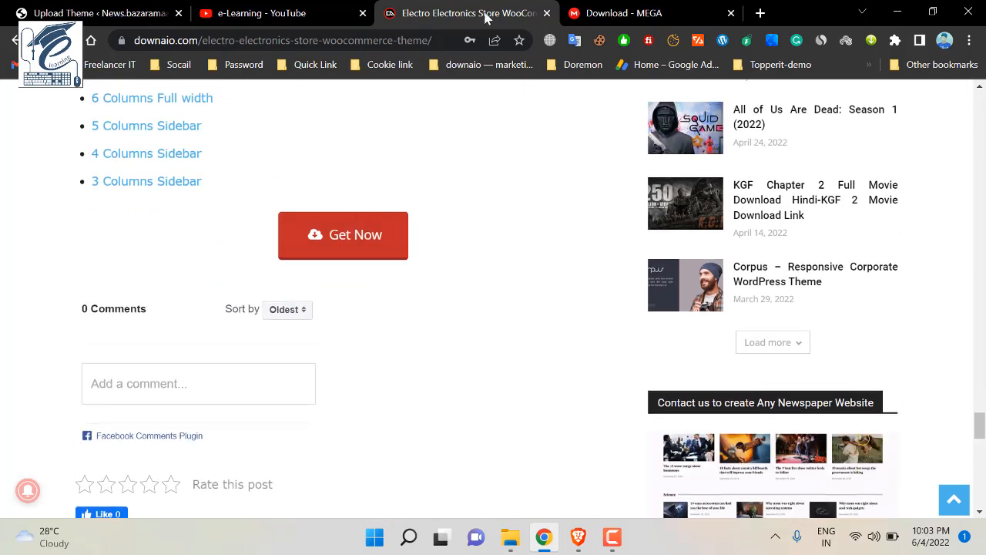
- Highlight the theme page's web address and go back up to the site header
scroll(594, 293, up, 5)
click(395, 39)
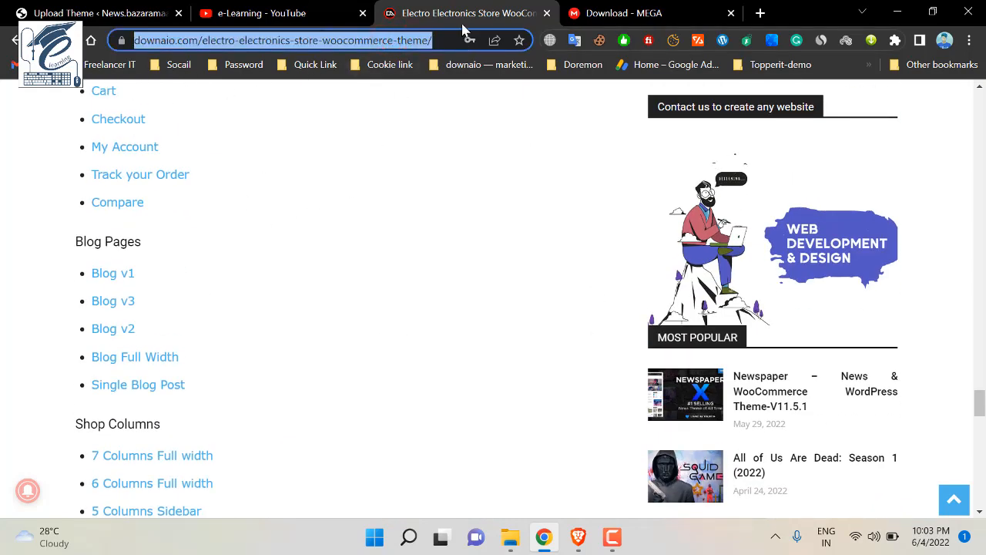
scroll(467, 326, up, 20)
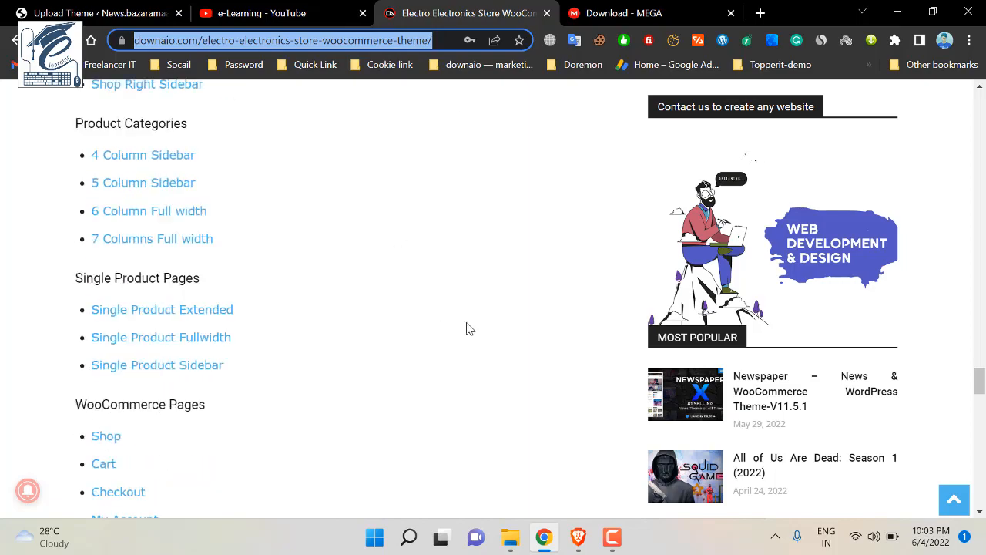
scroll(435, 307, up, 20)
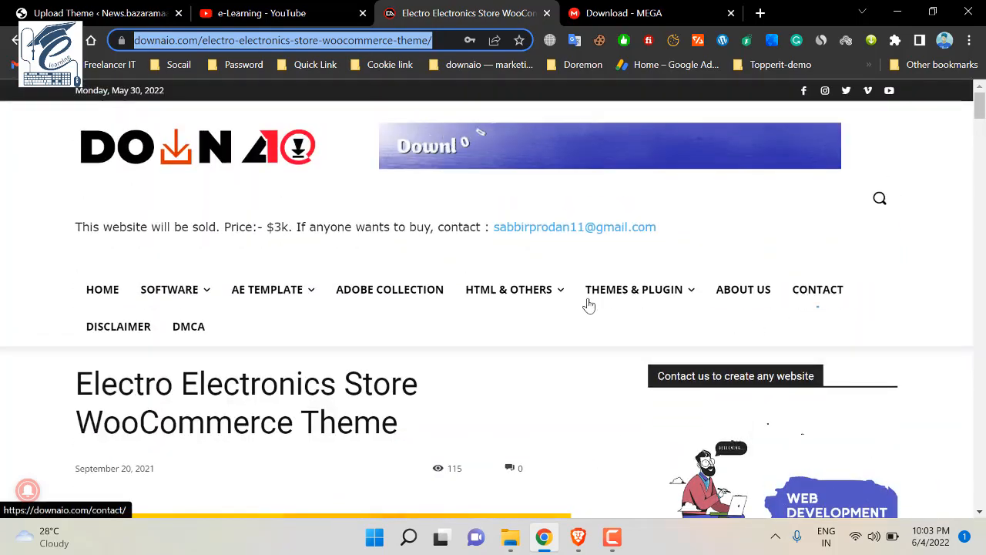
- Look through the site's Themes & Plugin categories, covering both the plugin and theme types, and its other navigation entries
mouse_move(609, 304)
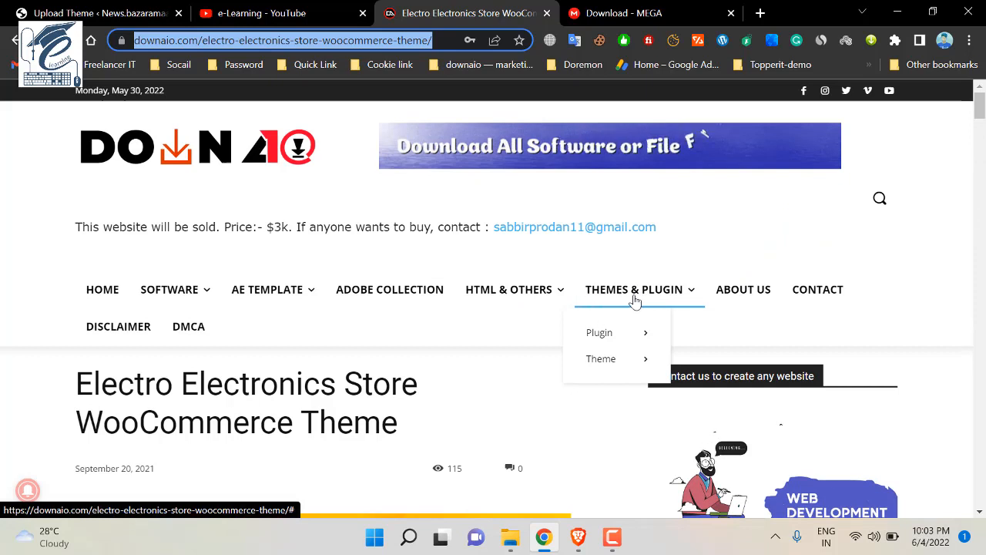
mouse_move(585, 343)
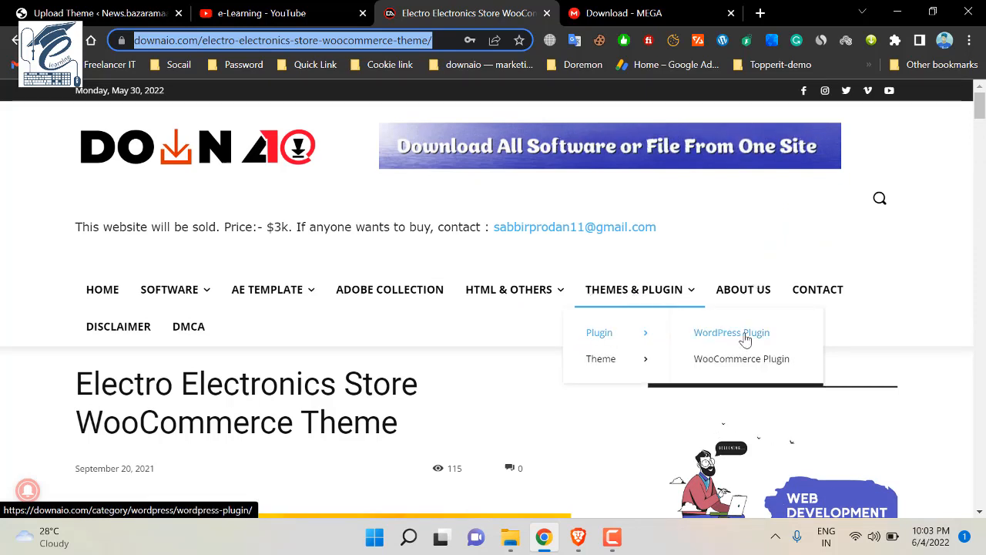
mouse_move(688, 356)
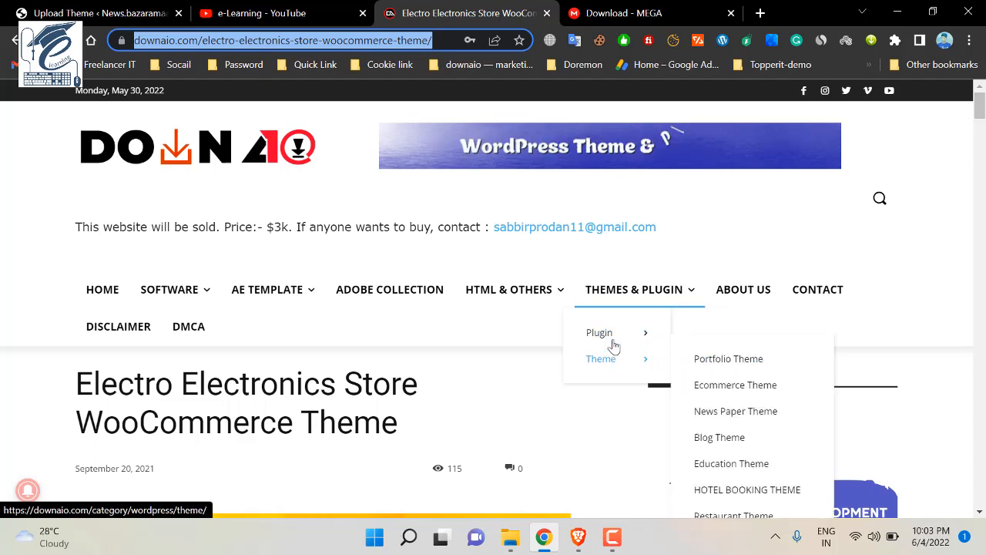
scroll(729, 363, down, 1)
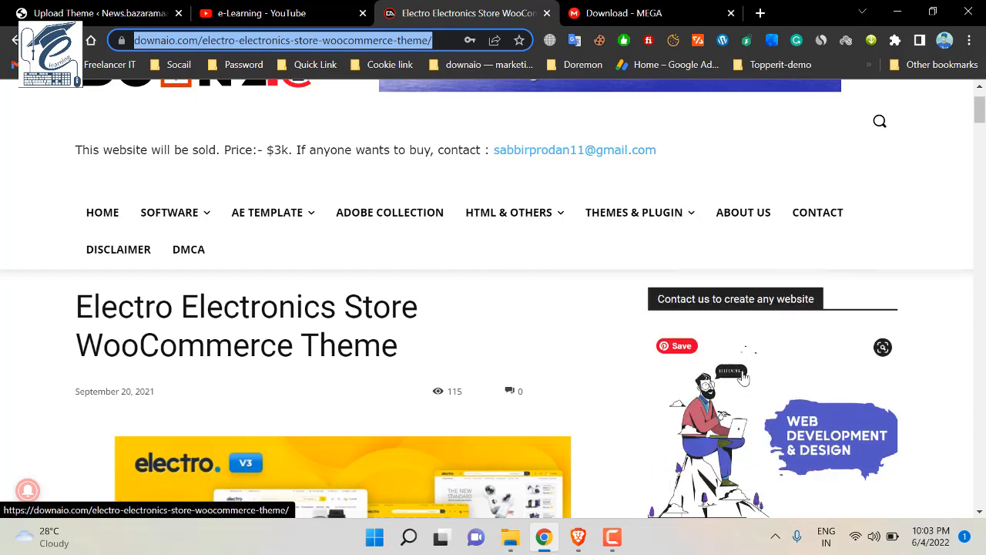
mouse_move(642, 215)
mouse_move(619, 285)
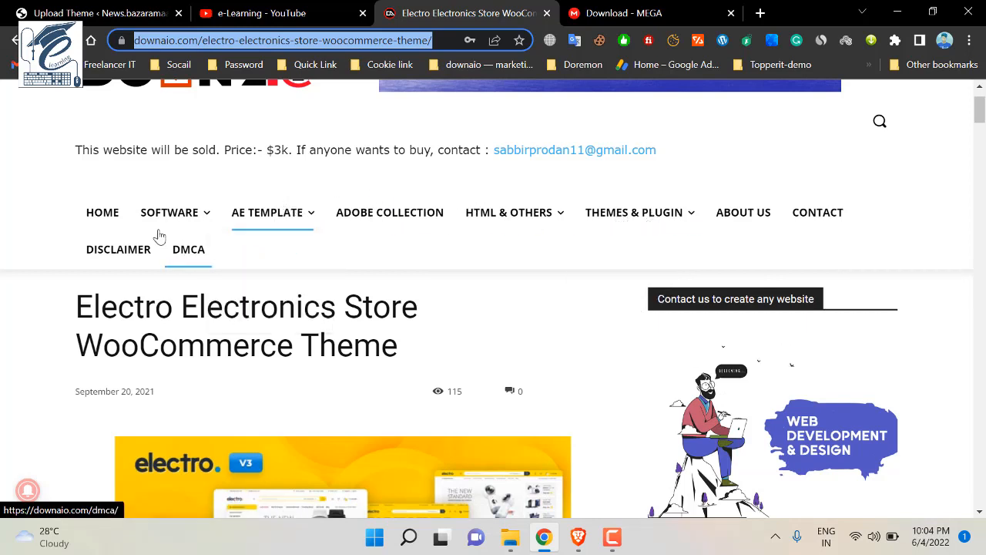
mouse_move(221, 213)
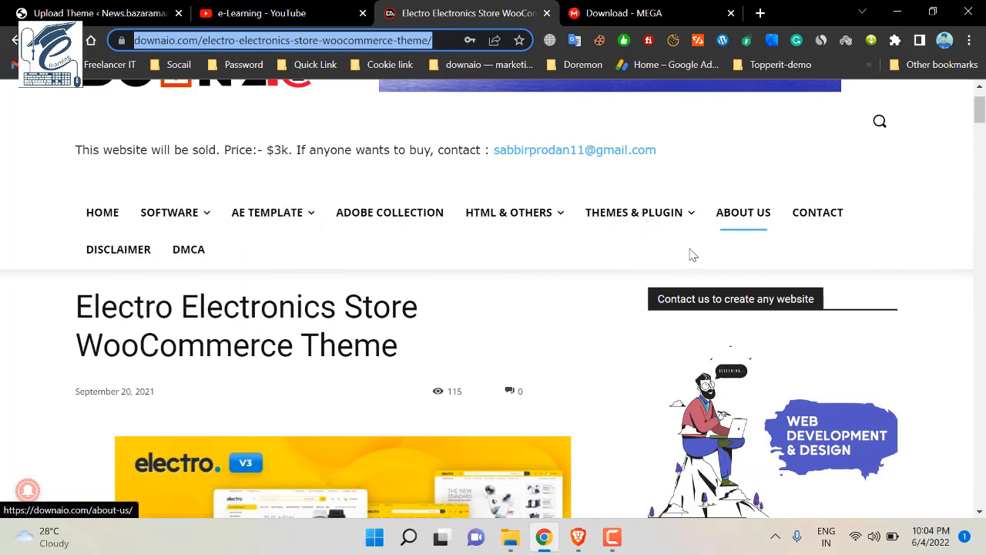
scroll(444, 235, down, 1)
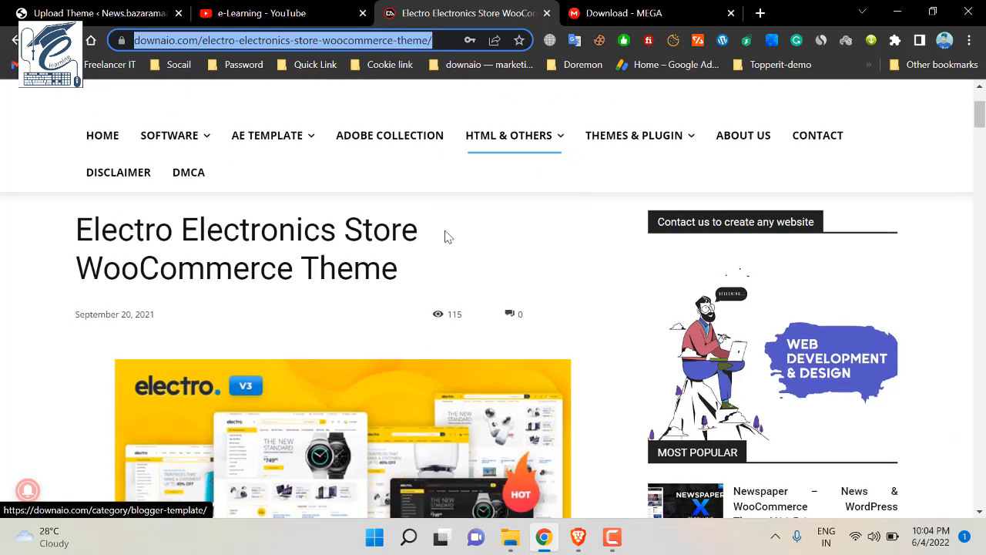
- Open the Downaio home page and browse its Wordpress Themes section, including the next set, down to the Adobe collection
click(126, 135)
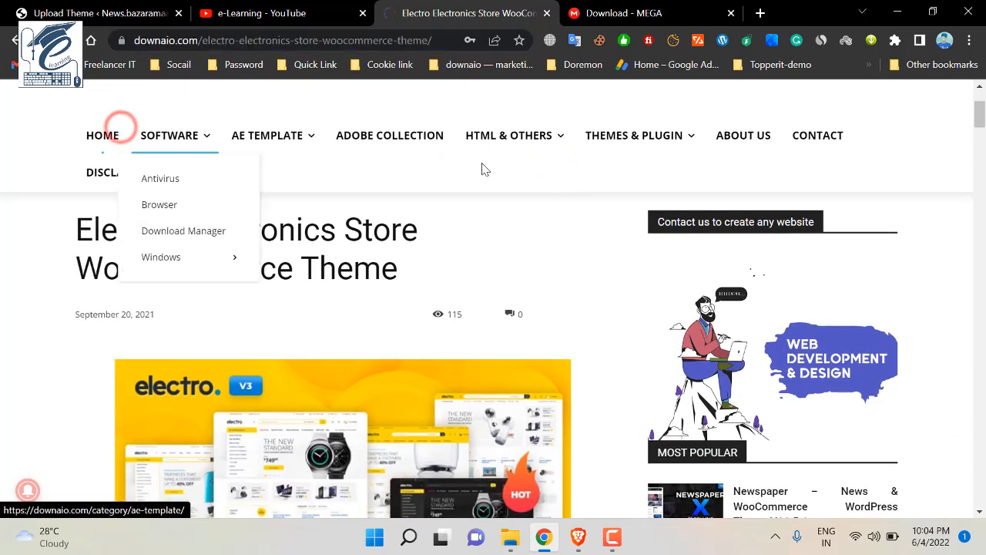
scroll(586, 370, down, 1)
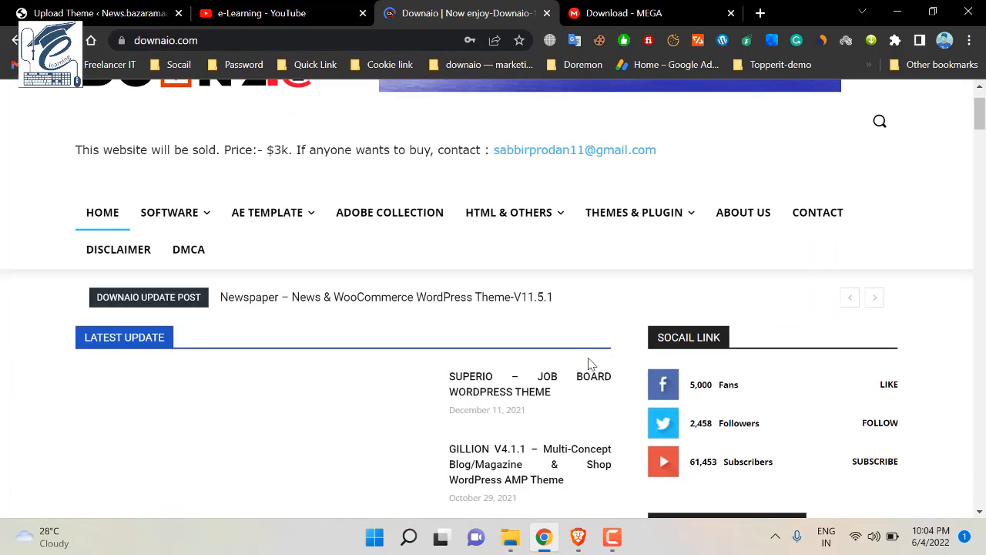
scroll(537, 376, down, 7)
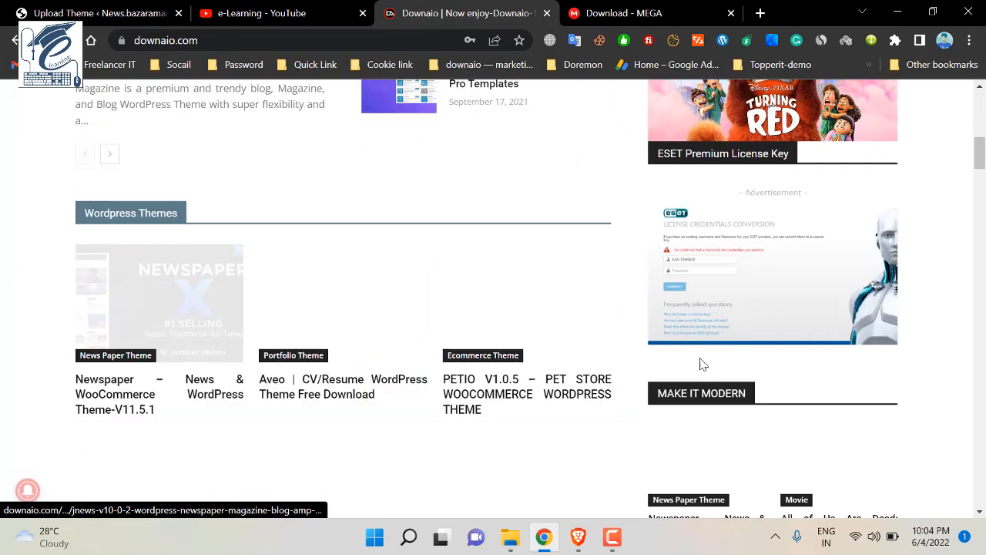
scroll(682, 418, up, 6)
scroll(635, 347, down, 5)
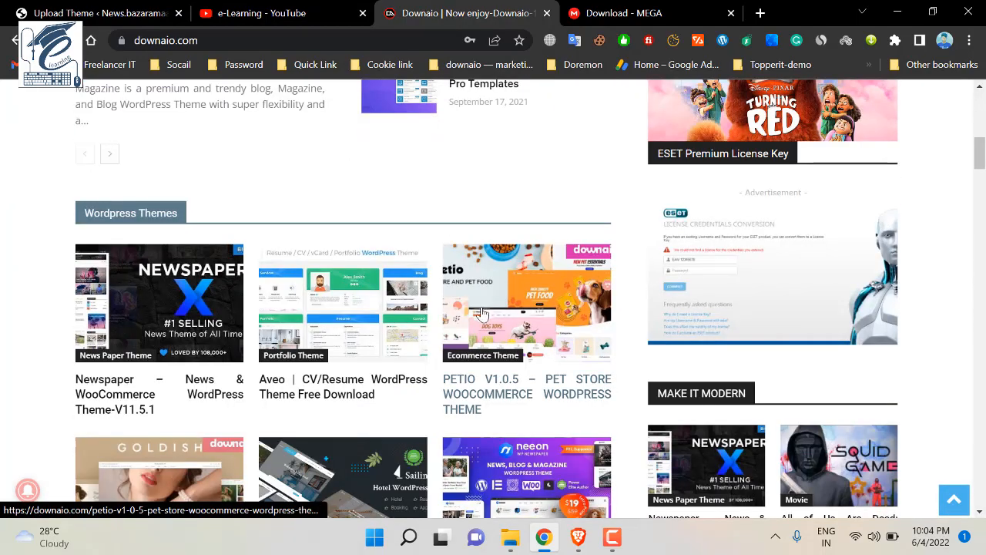
scroll(466, 293, down, 2)
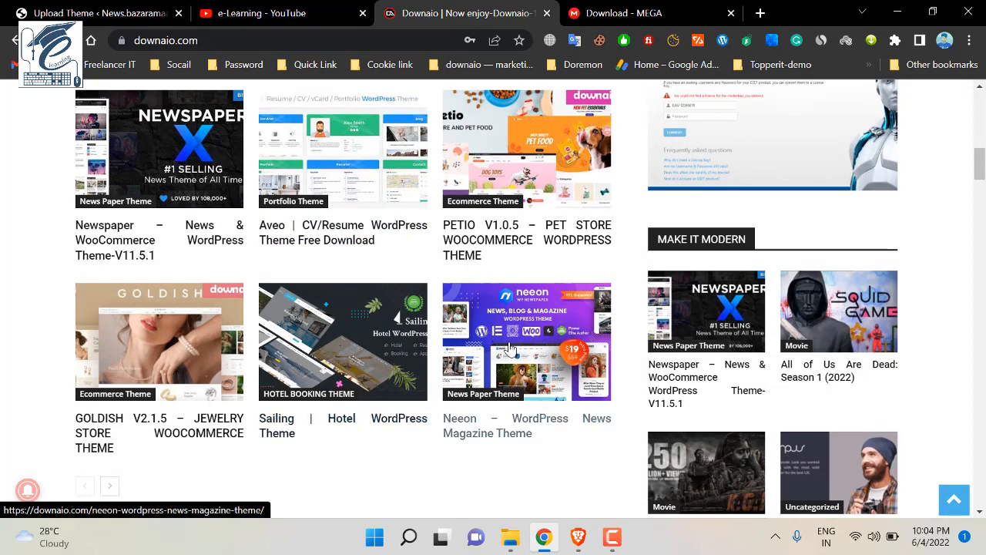
scroll(522, 370, down, 2)
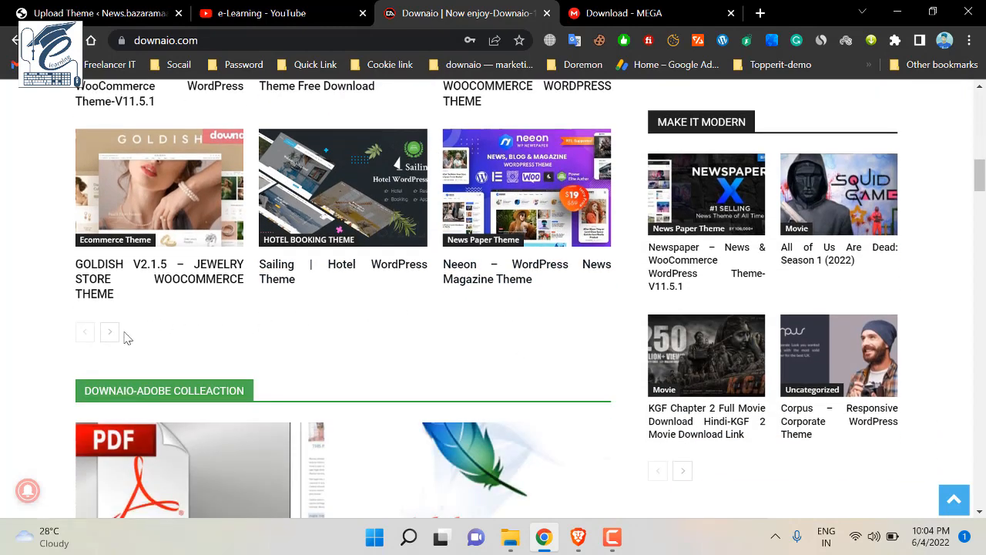
click(108, 333)
scroll(469, 324, down, 4)
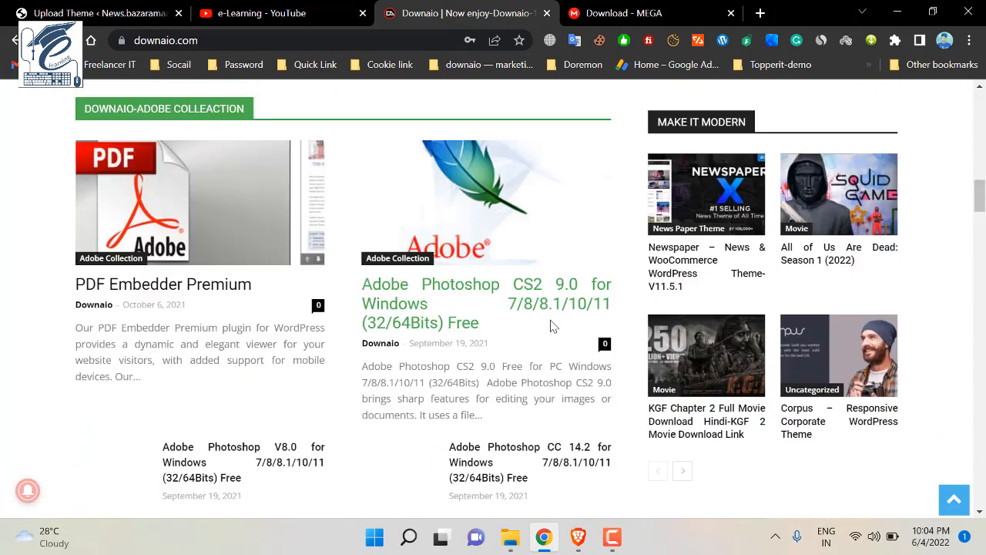
- Browse the rest of the Downaio home page down to its footer and return to the top
scroll(942, 326, down, 3)
drag(980, 224, 976, 502)
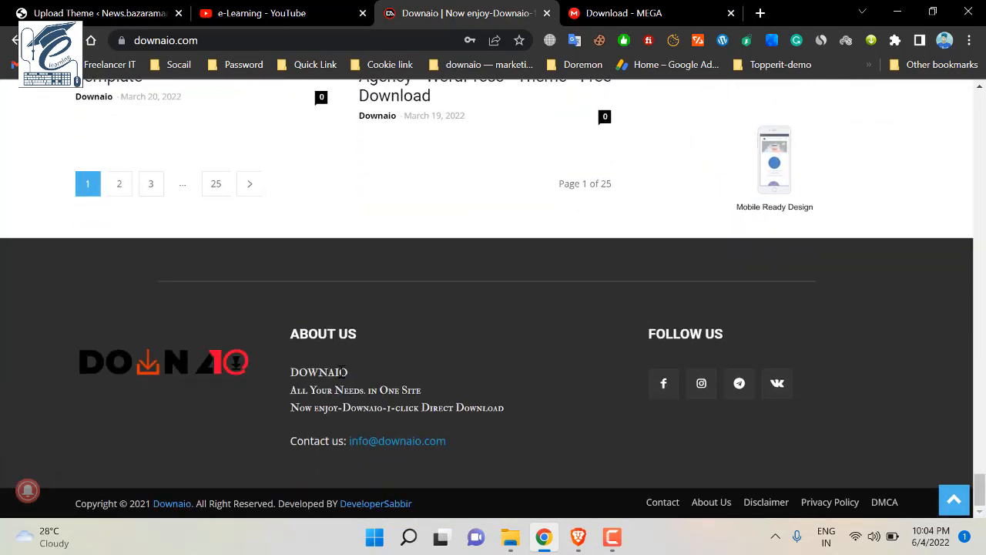
click(954, 499)
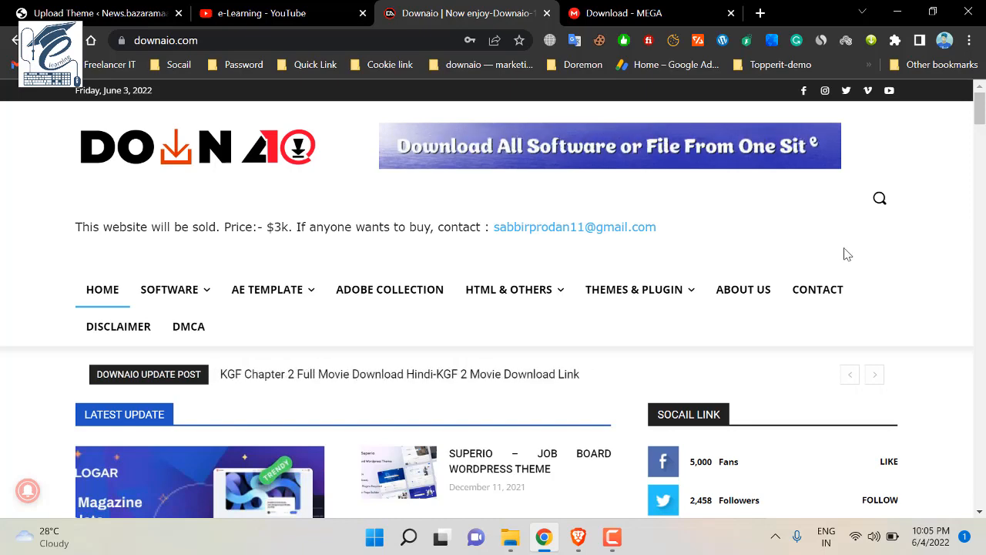
- Return to the WordPress theme upload page and activate the installed Electro theme
click(282, 5)
click(37, 7)
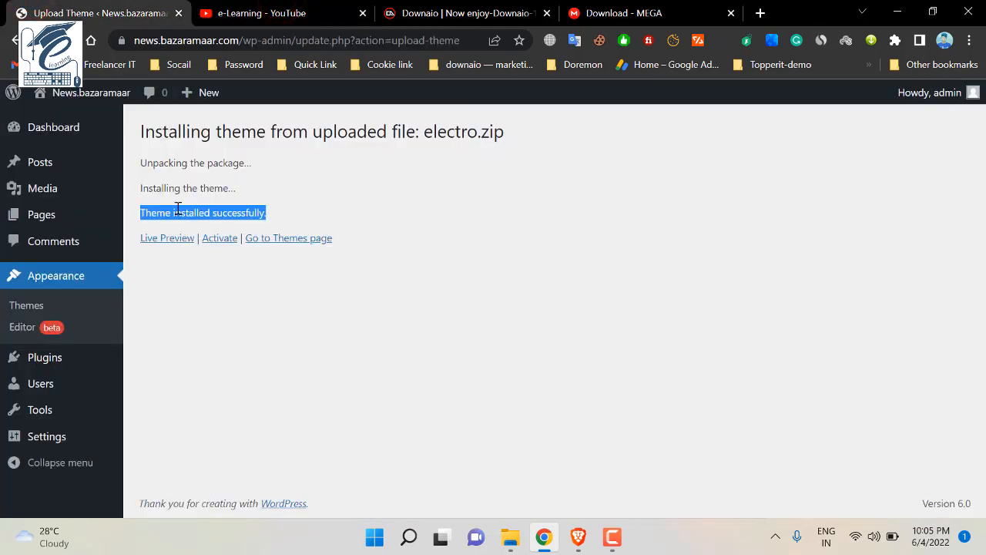
click(212, 240)
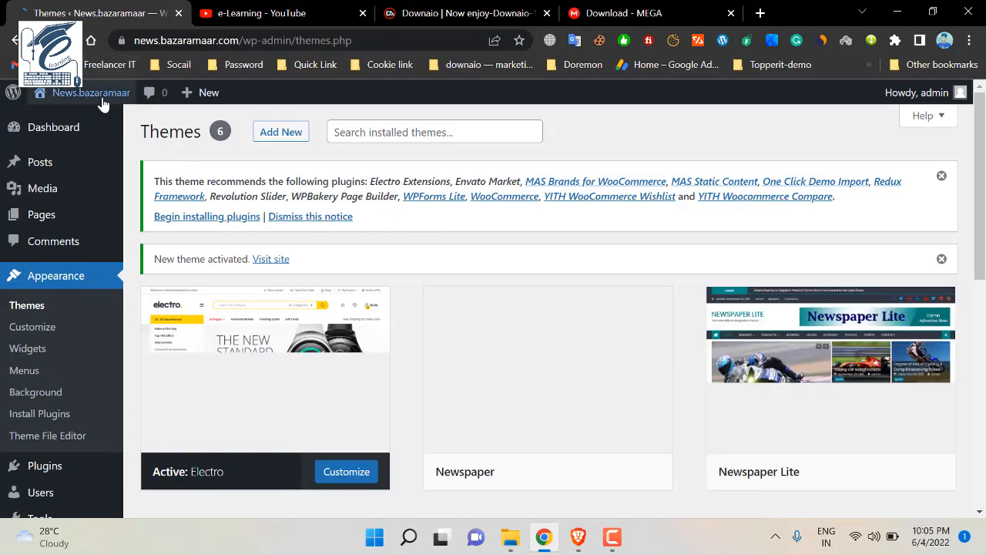
- Open the News.bazaramaar live site in a new browser tab and switch to it
mouse_move(89, 99)
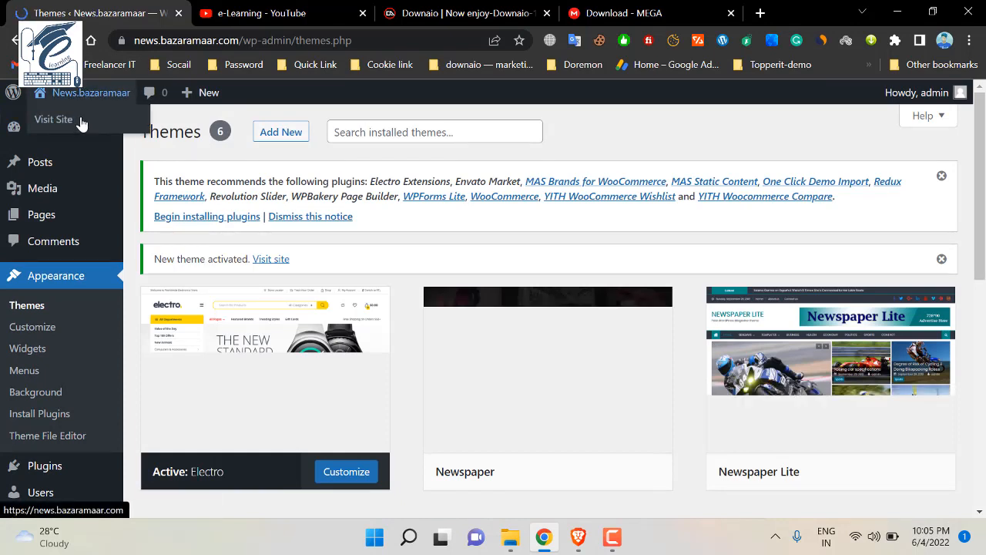
right_click(81, 120)
click(141, 135)
click(231, 11)
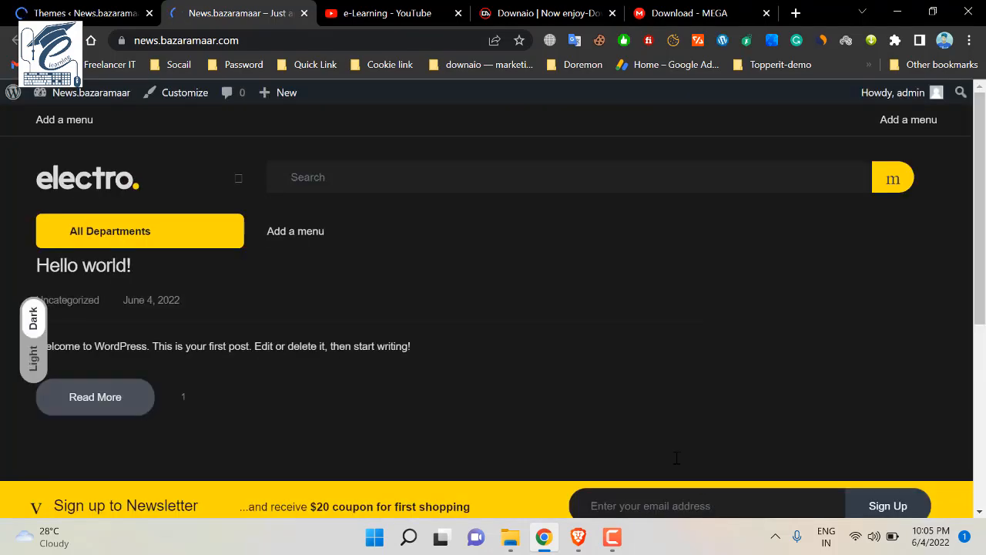
- Examine the site's front page with the Electro theme, from the header and sample post down to the footer
scroll(463, 400, down, 5)
scroll(467, 349, up, 5)
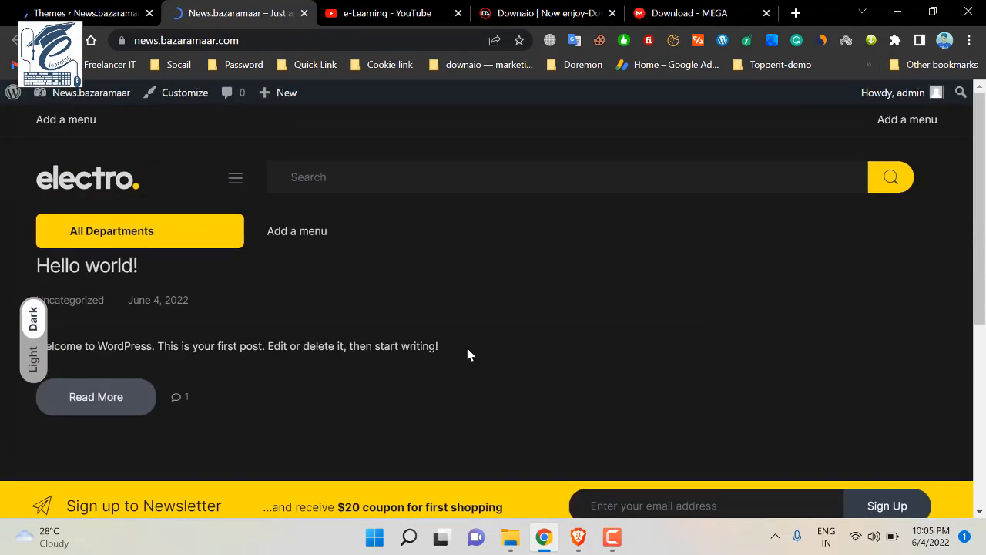
scroll(466, 348, down, 5)
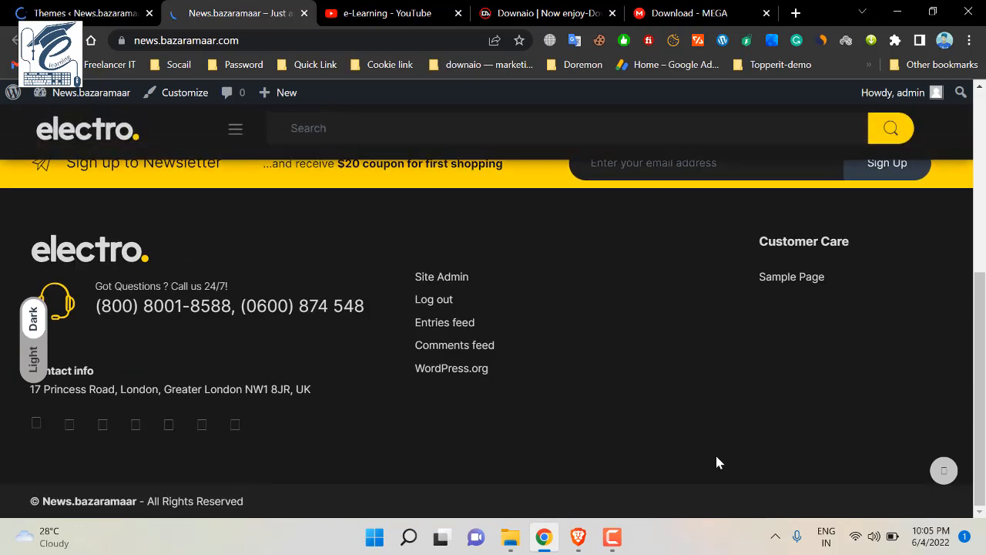
scroll(595, 463, up, 3)
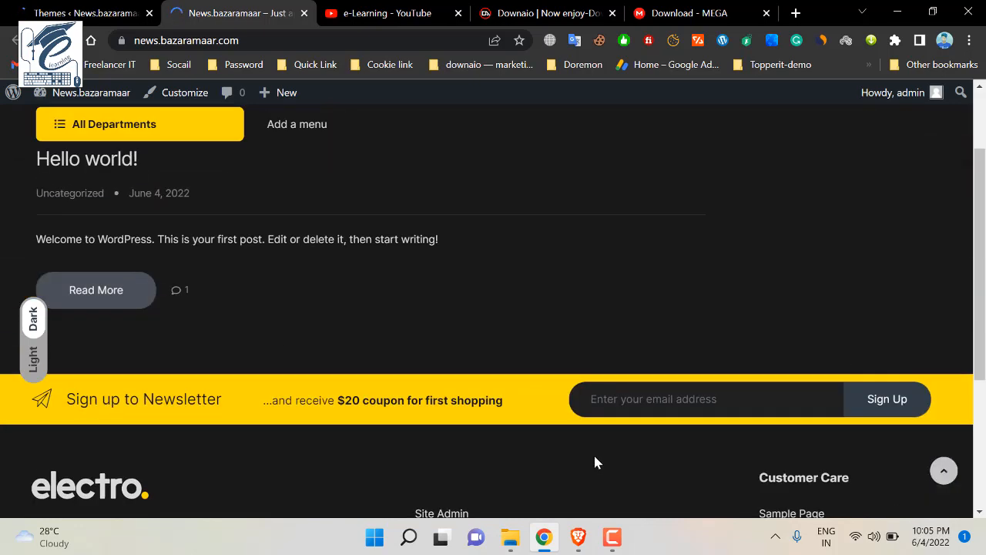
scroll(360, 326, up, 1)
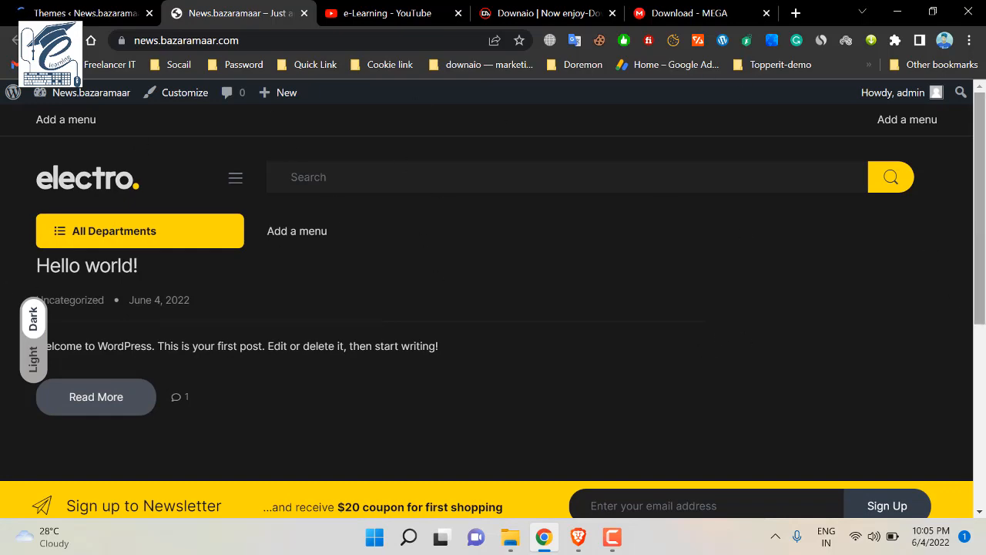
scroll(775, 398, down, 5)
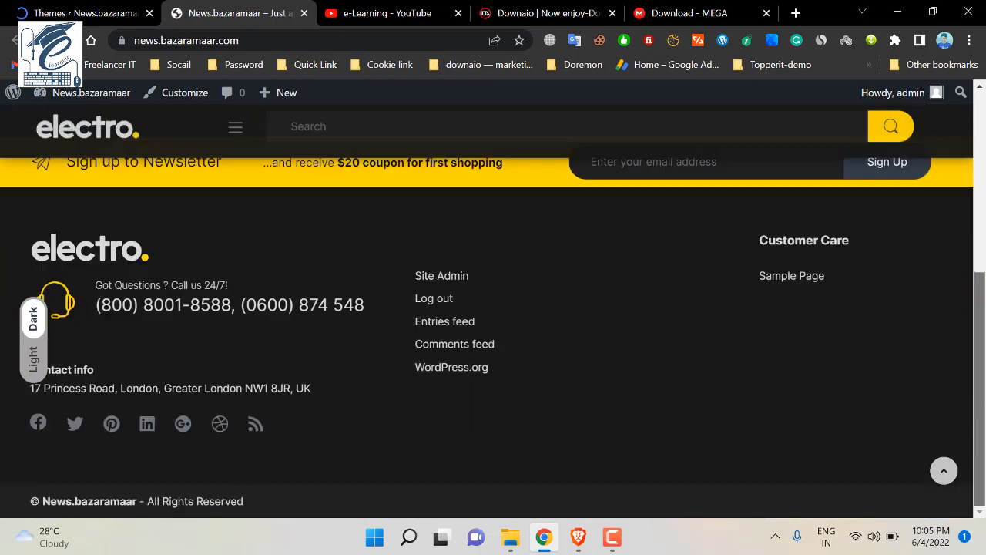
scroll(337, 279, up, 5)
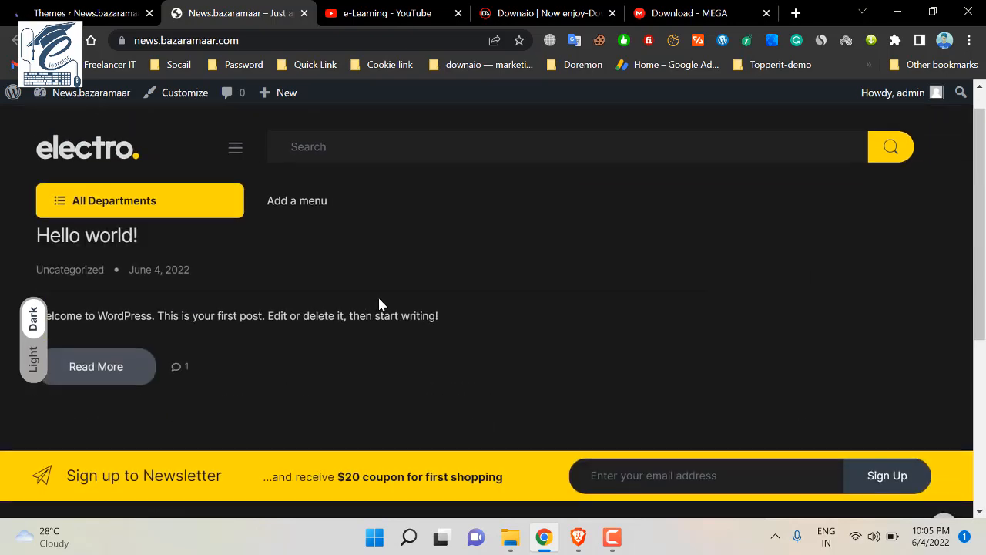
scroll(567, 409, down, 1)
scroll(432, 320, up, 1)
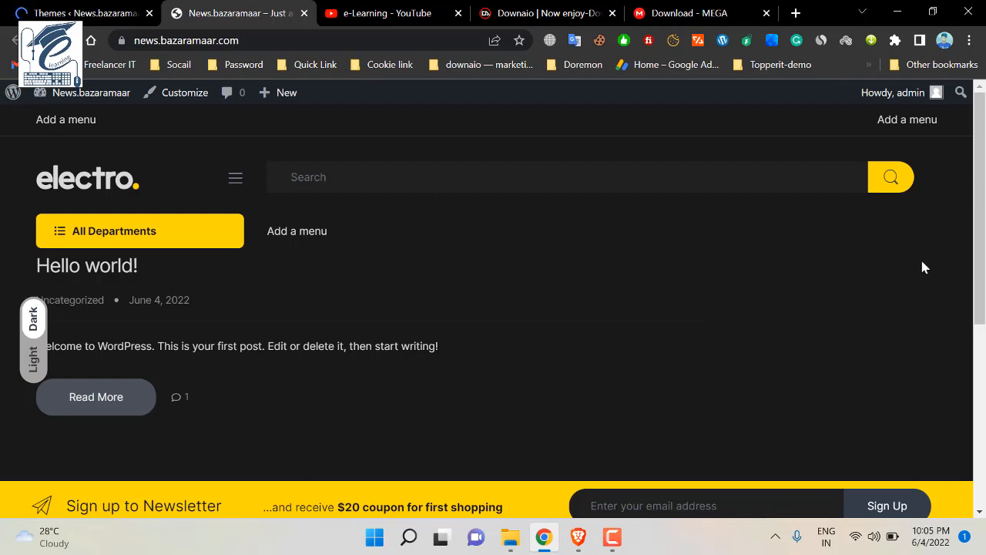
scroll(520, 317, down, 5)
scroll(519, 317, up, 5)
- Go back to the WordPress Themes page, view the Electro theme's details, and open its plugin installation page
click(114, 6)
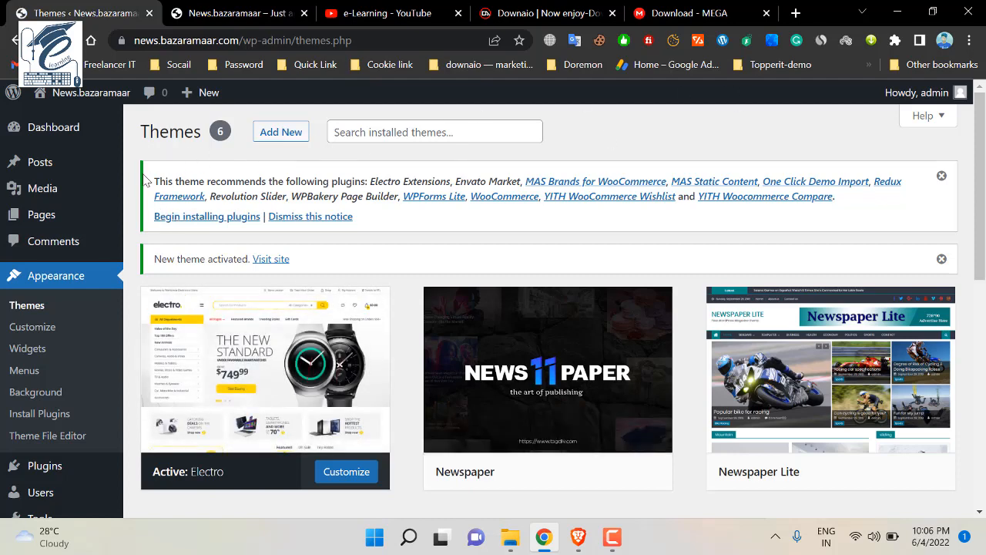
drag(167, 175, 159, 179)
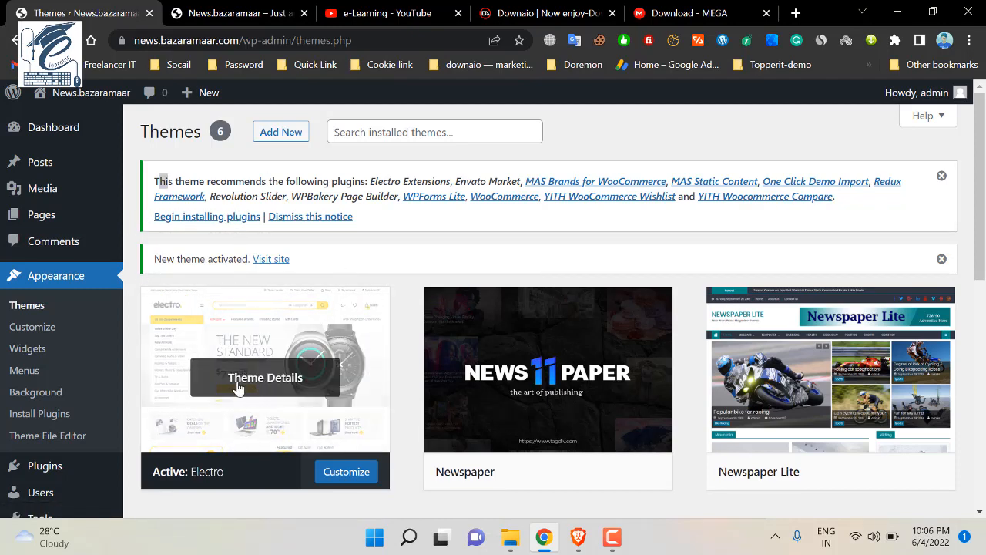
click(278, 380)
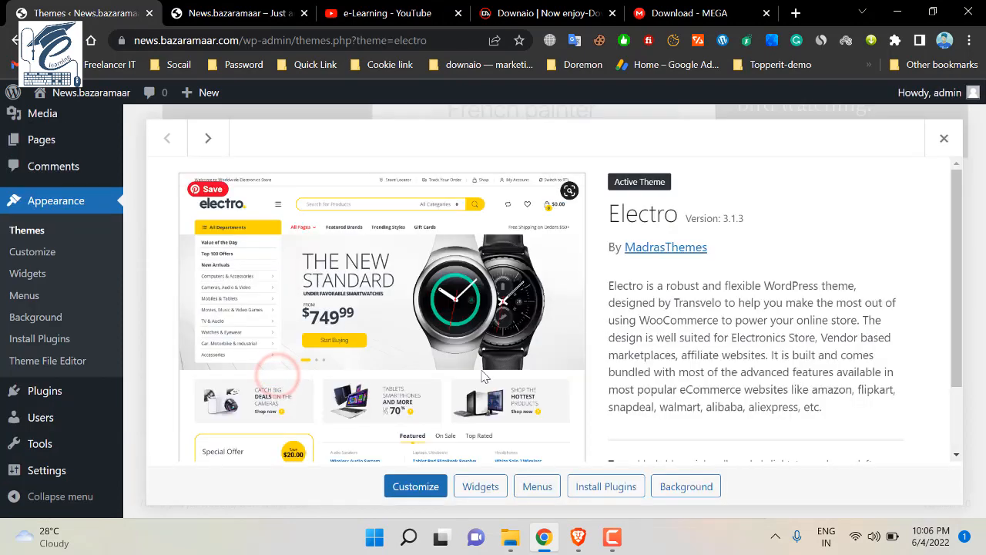
scroll(275, 377, down, 2)
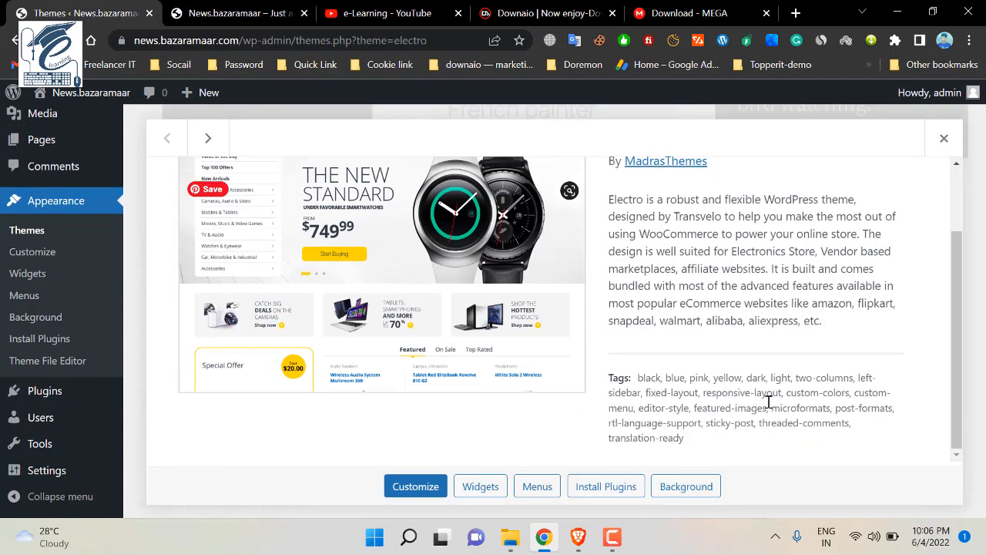
click(601, 493)
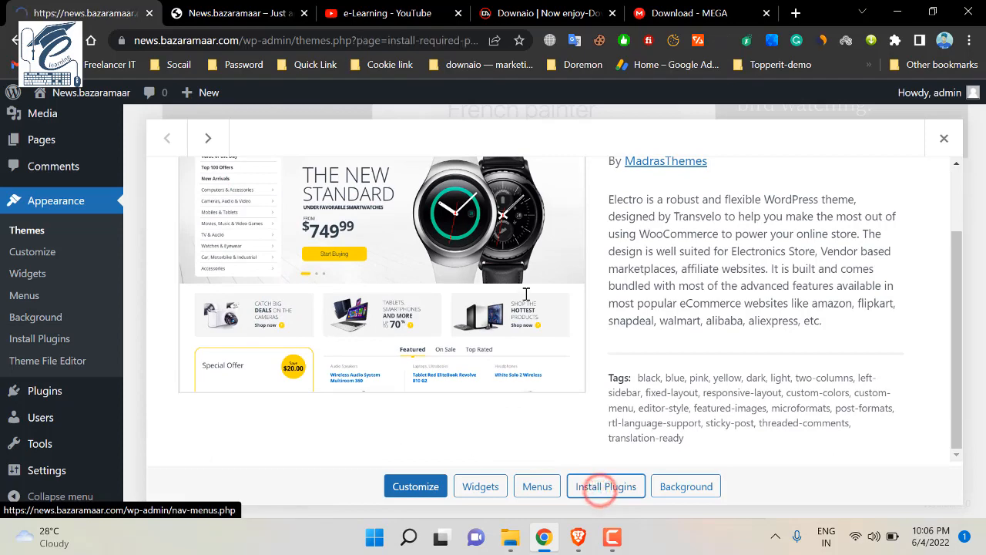
- Review the Electro theme's plugin list, select all the plugins, and bulk install them
scroll(890, 280, down, 10)
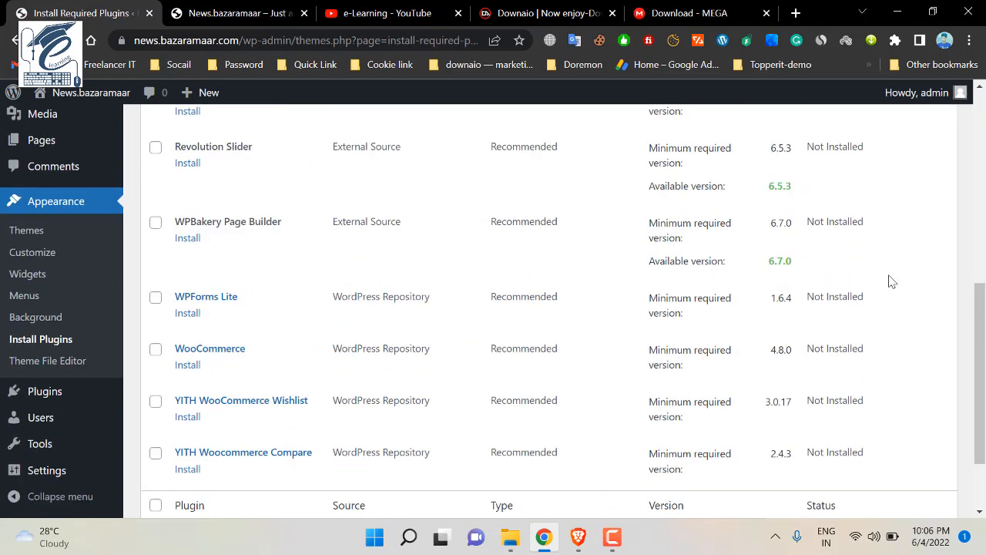
scroll(848, 277, up, 10)
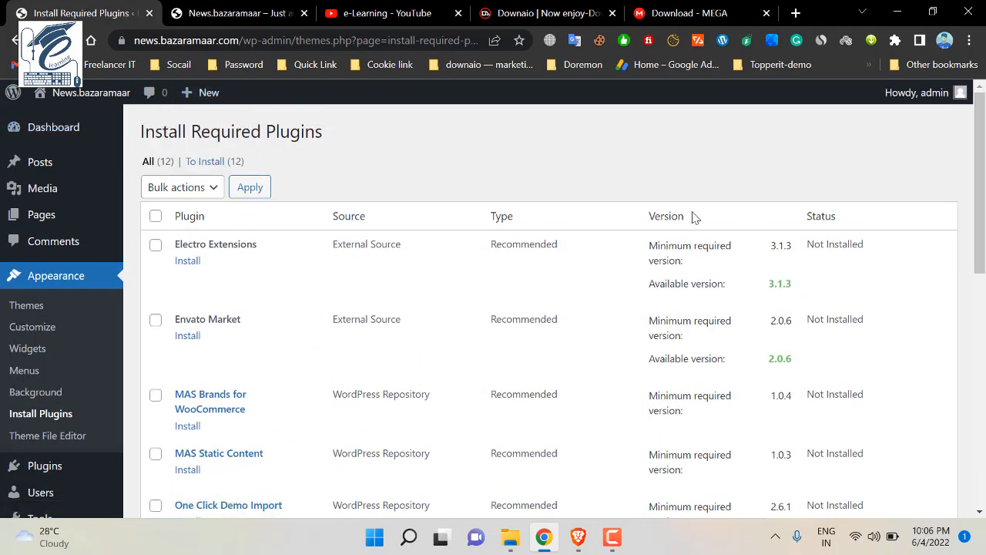
scroll(692, 231, down, 10)
scroll(609, 154, up, 10)
click(155, 216)
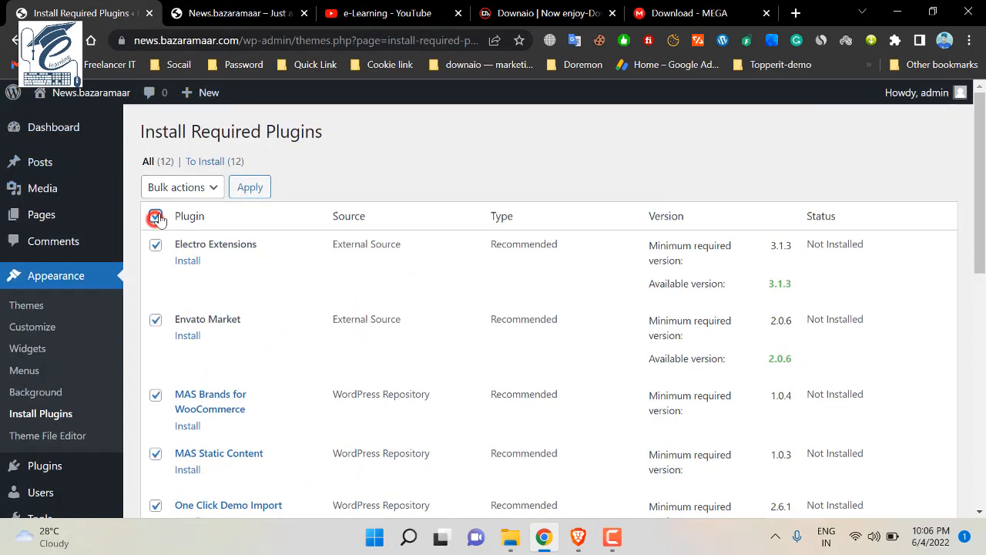
click(195, 187)
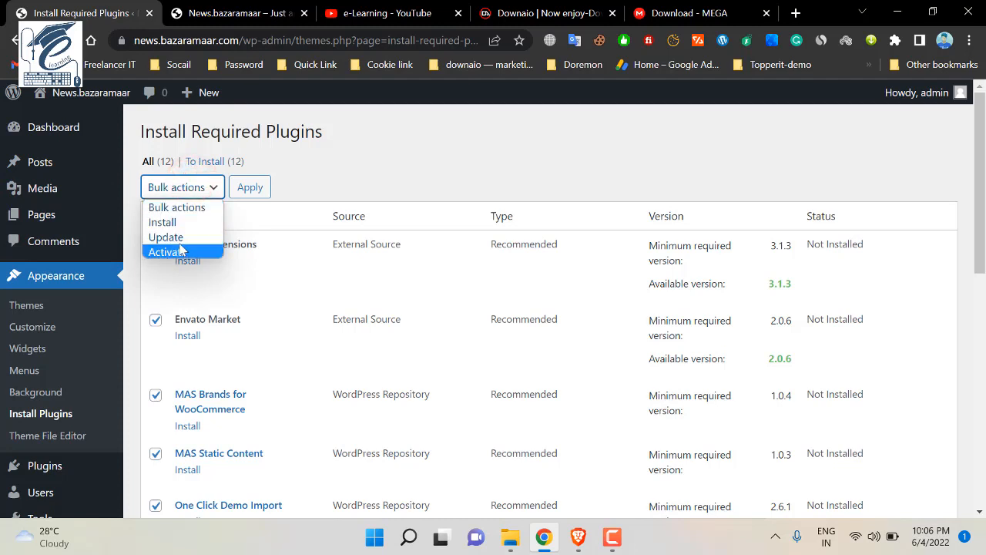
click(168, 223)
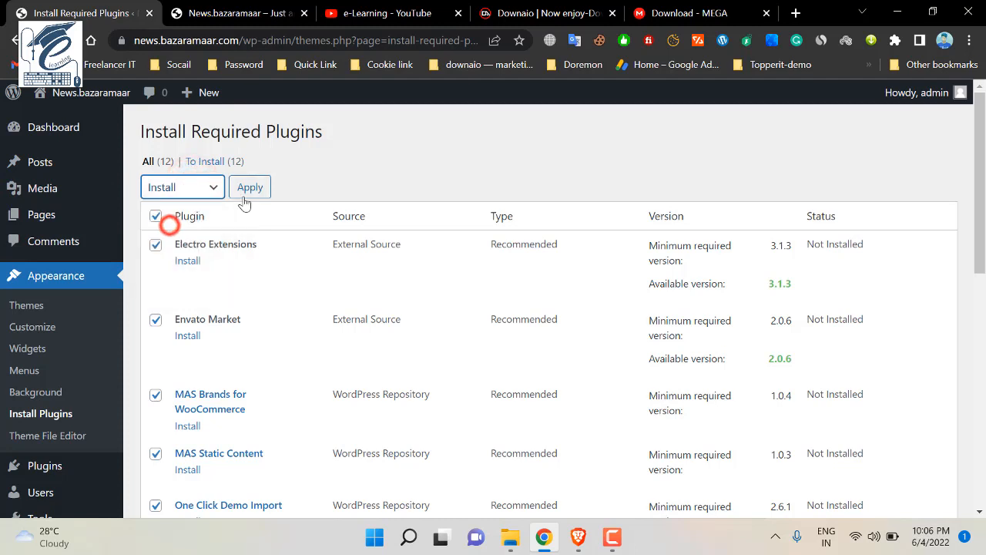
click(252, 189)
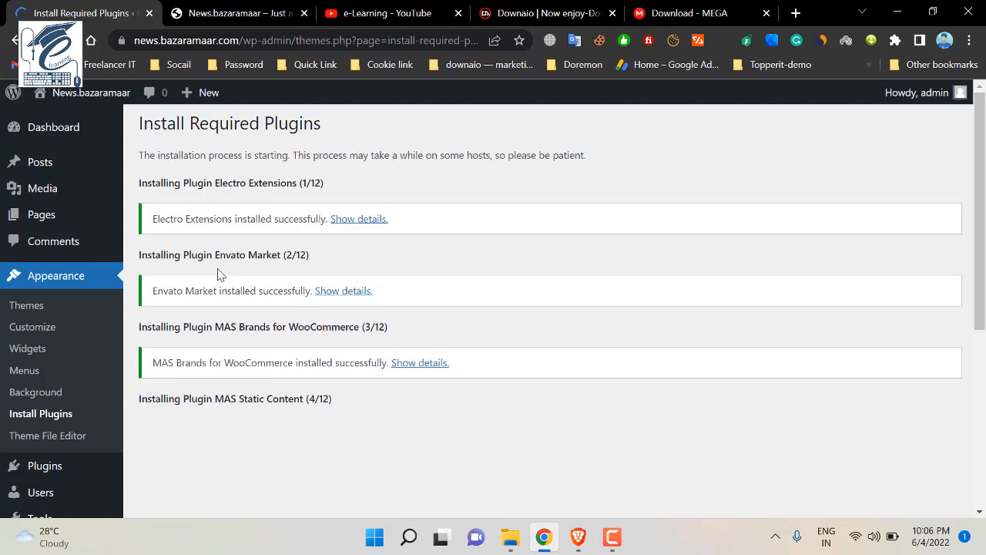
- Follow the plugin installation progress through the Redux Framework and Revolution Slider entries
scroll(266, 335, down, 1)
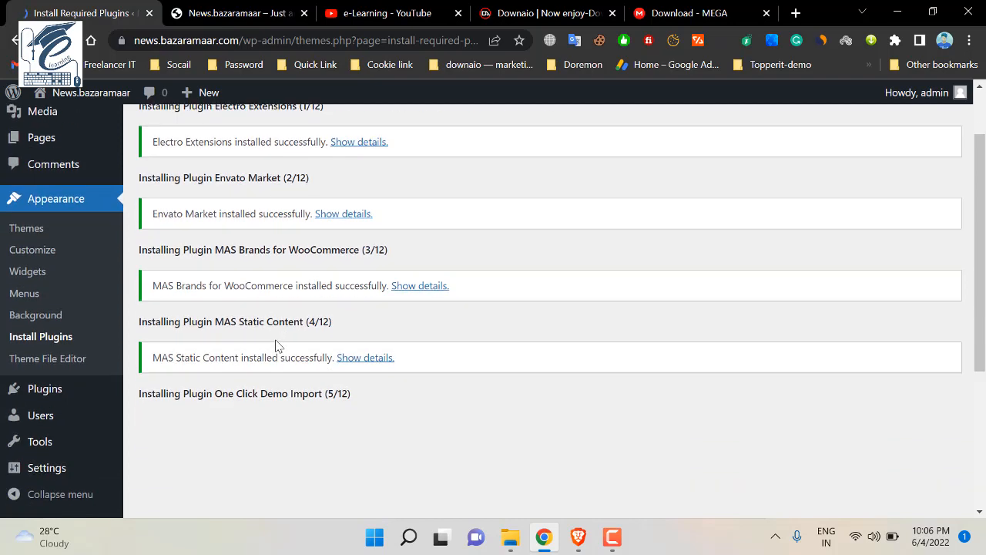
scroll(278, 344, up, 1)
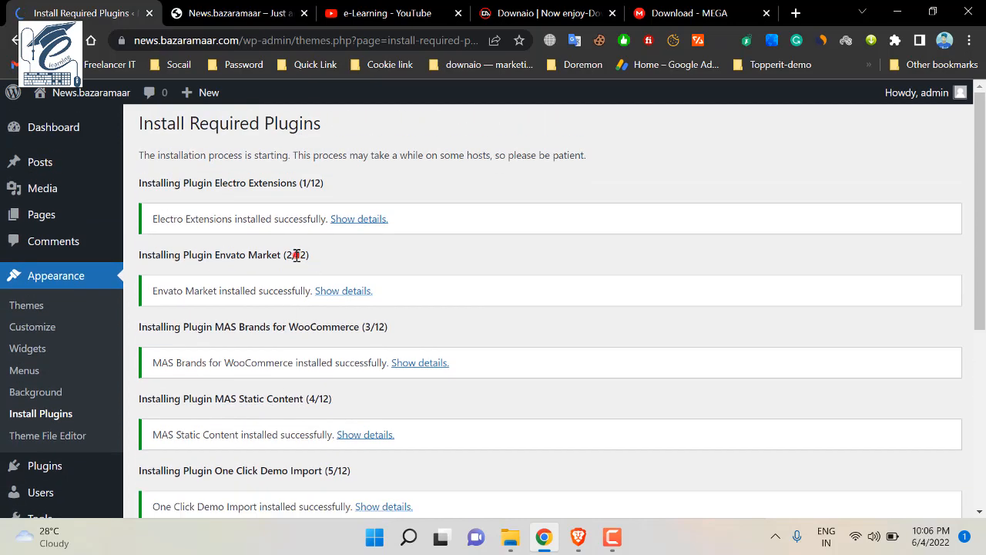
drag(297, 255, 328, 257)
scroll(370, 379, down, 4)
scroll(360, 377, up, 3)
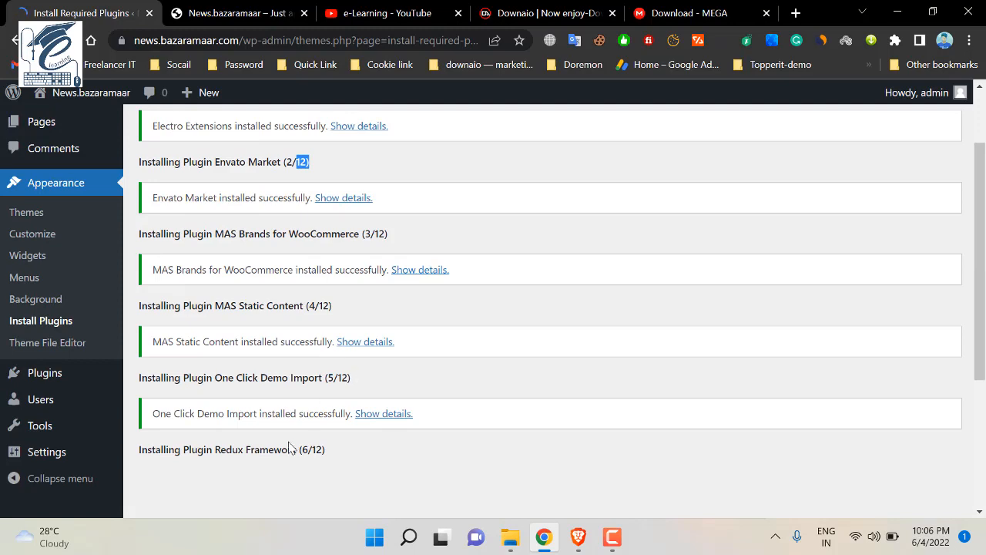
drag(268, 450, 378, 458)
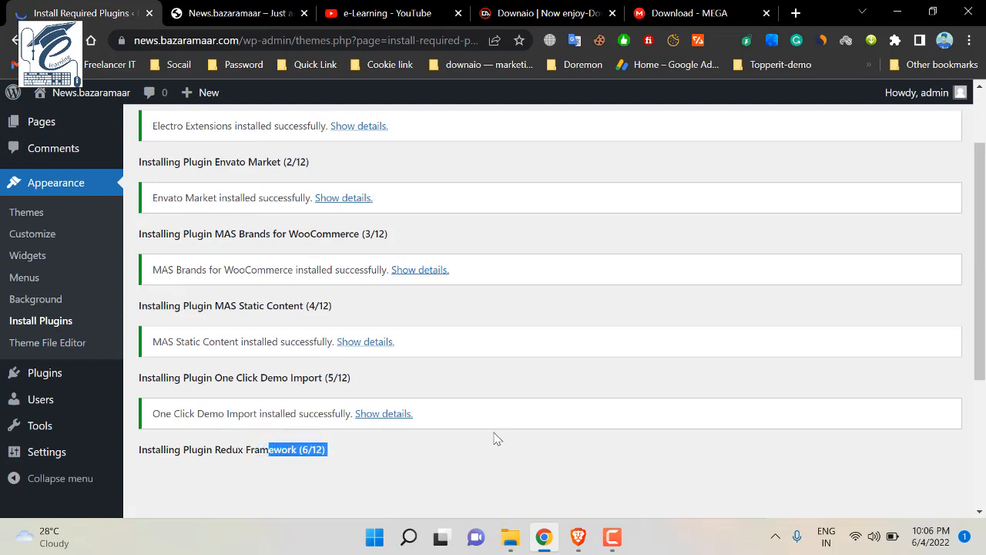
scroll(405, 335, down, 2)
scroll(374, 339, up, 4)
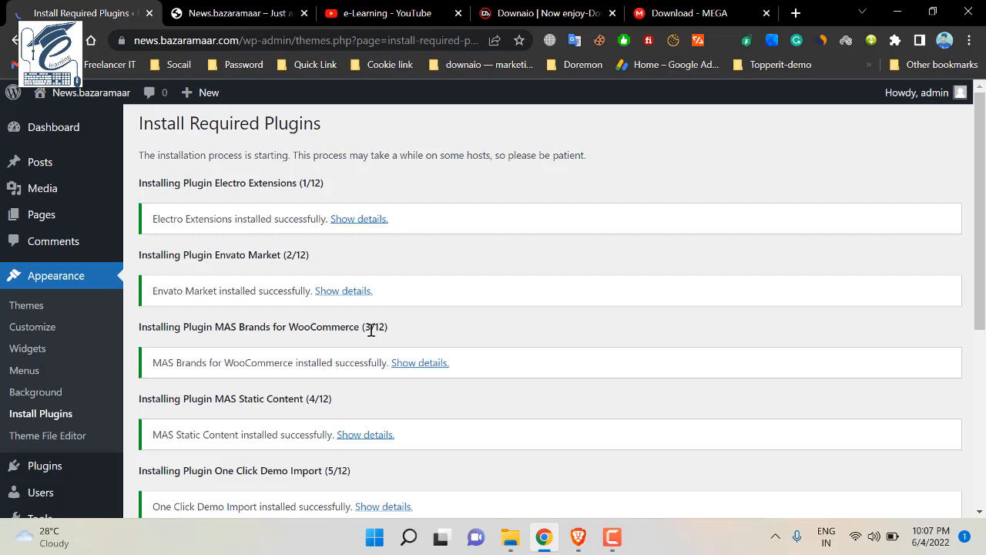
scroll(371, 329, down, 4)
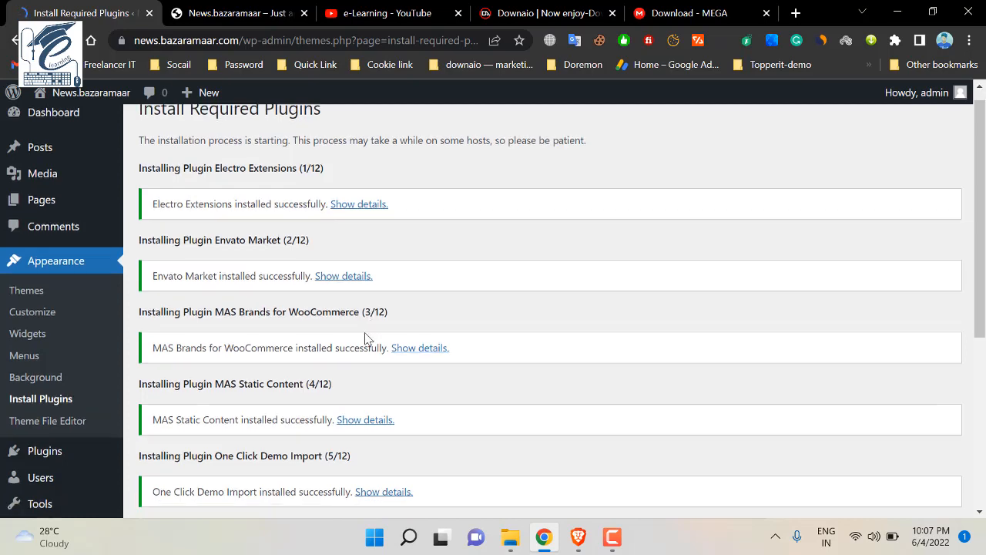
scroll(328, 331, up, 3)
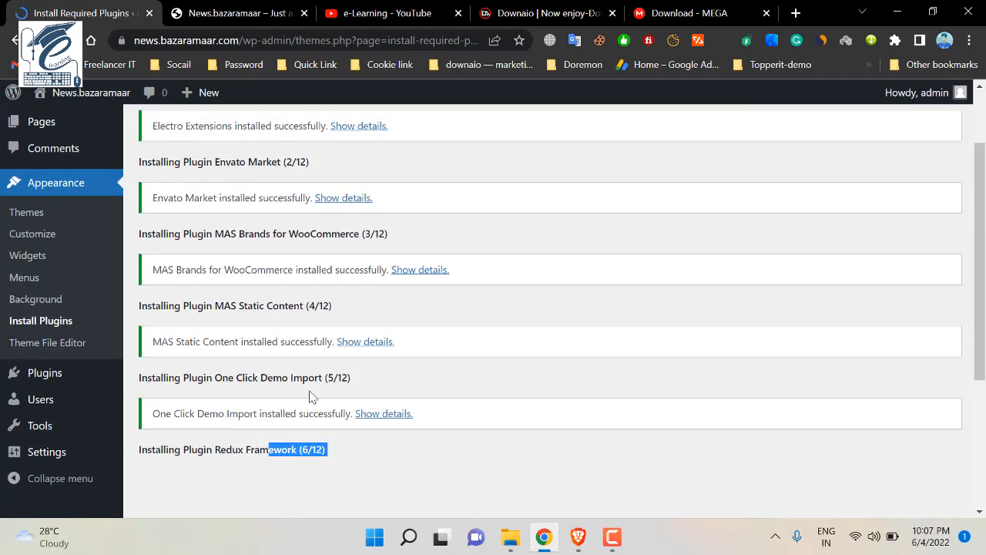
triple_click(300, 450)
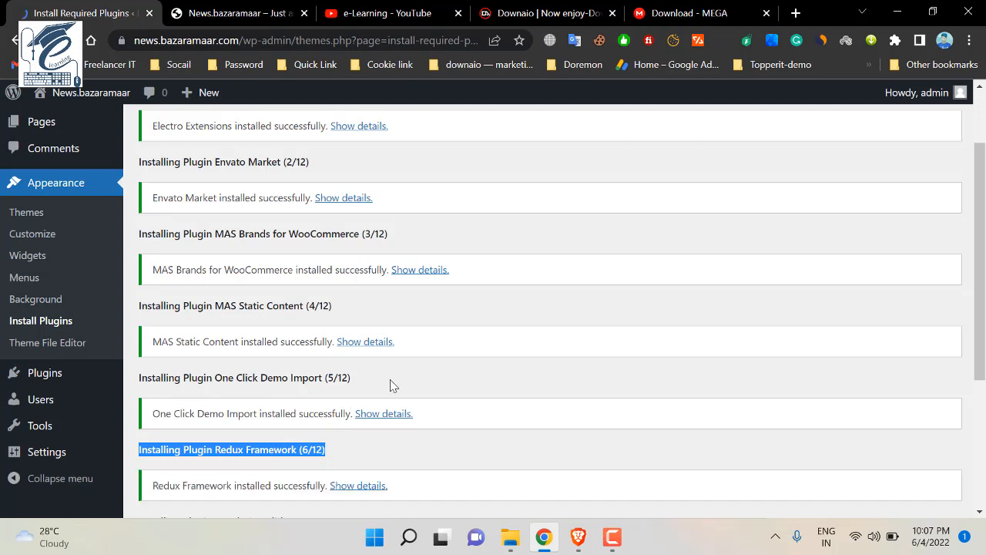
scroll(393, 384, down, 3)
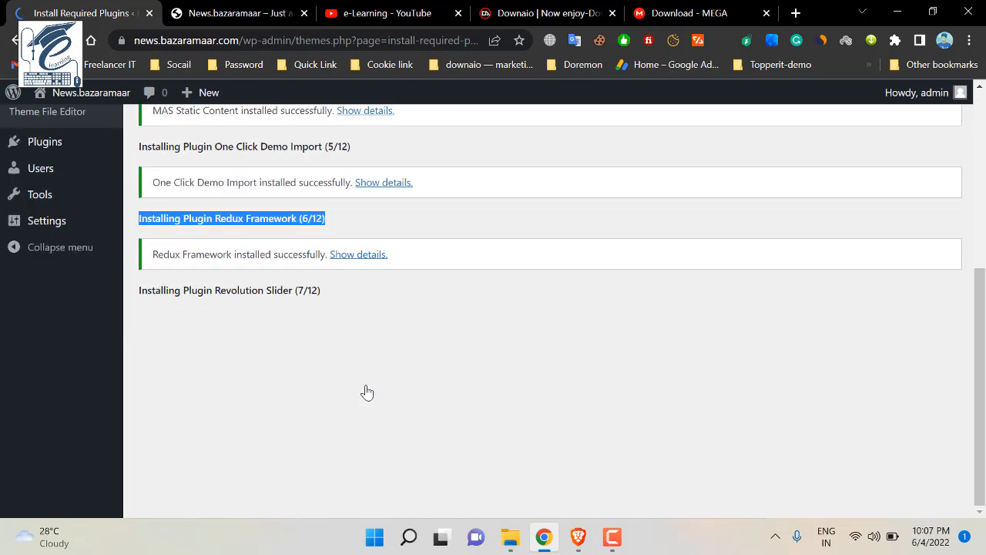
click(285, 292)
click(613, 536)
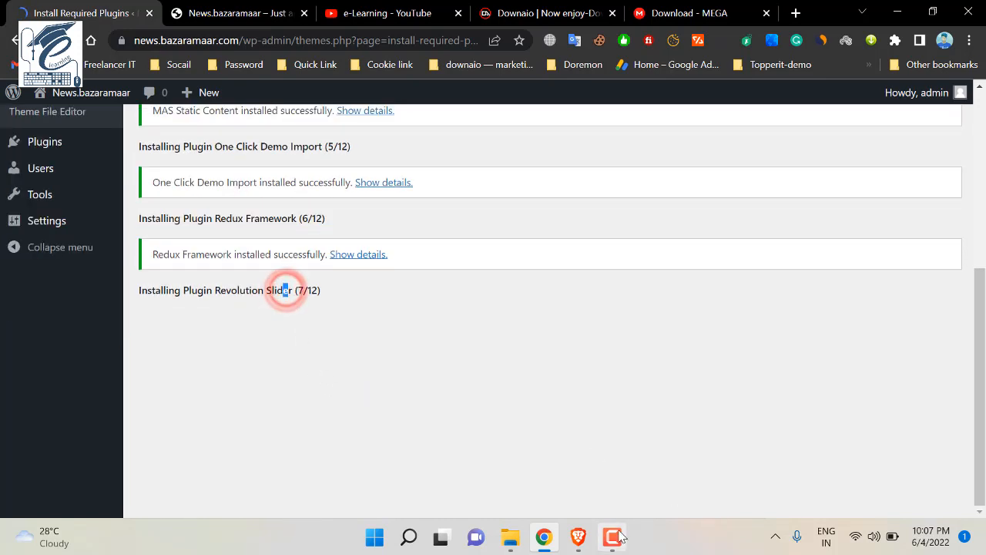
click(613, 536)
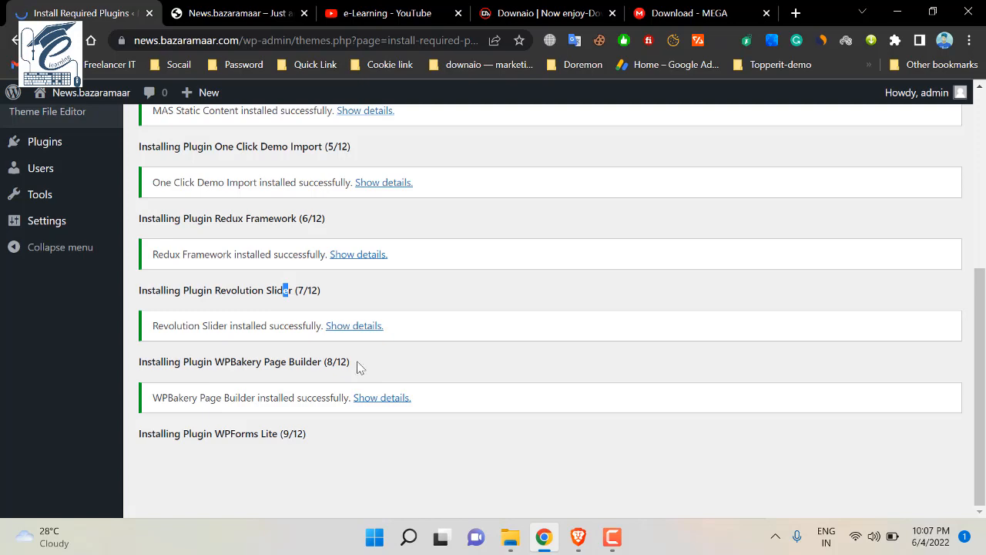
- Look over the site's front page down to the footer, and return to the plugin installation progress page
scroll(359, 367, up, 5)
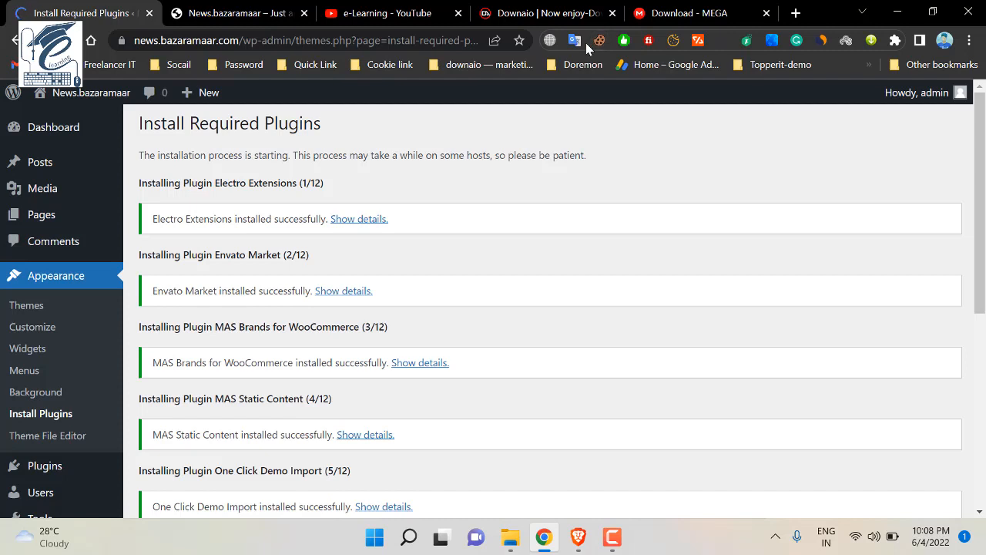
click(239, 13)
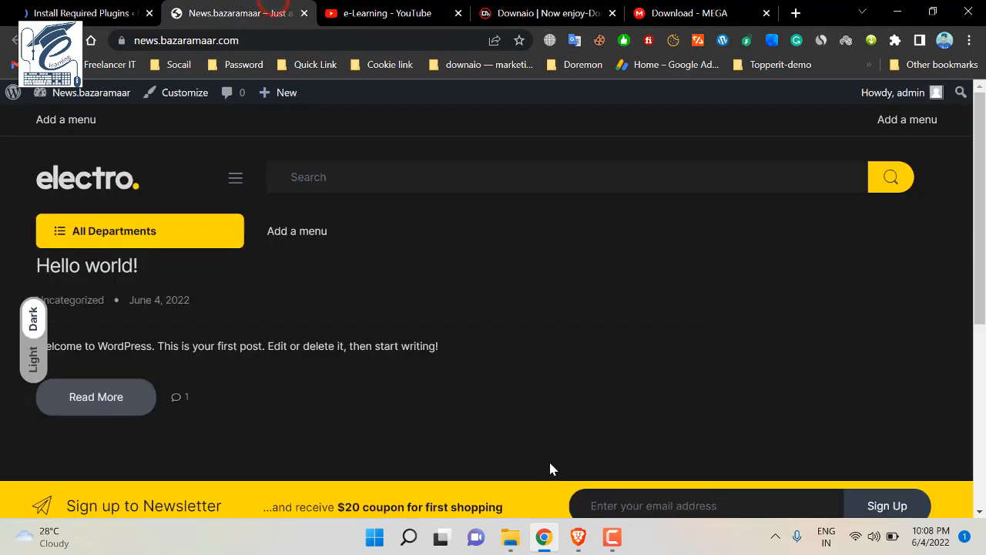
scroll(550, 469, down, 5)
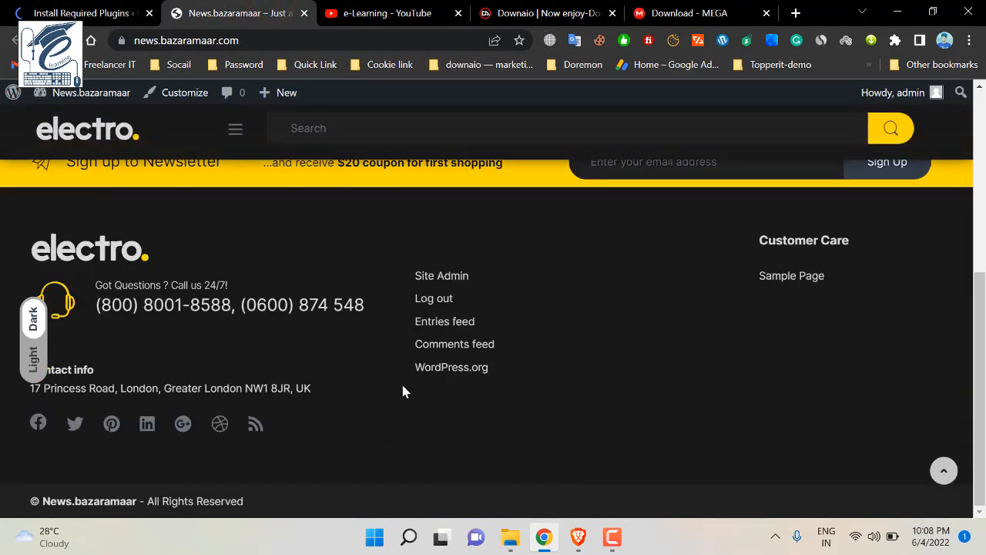
click(71, 11)
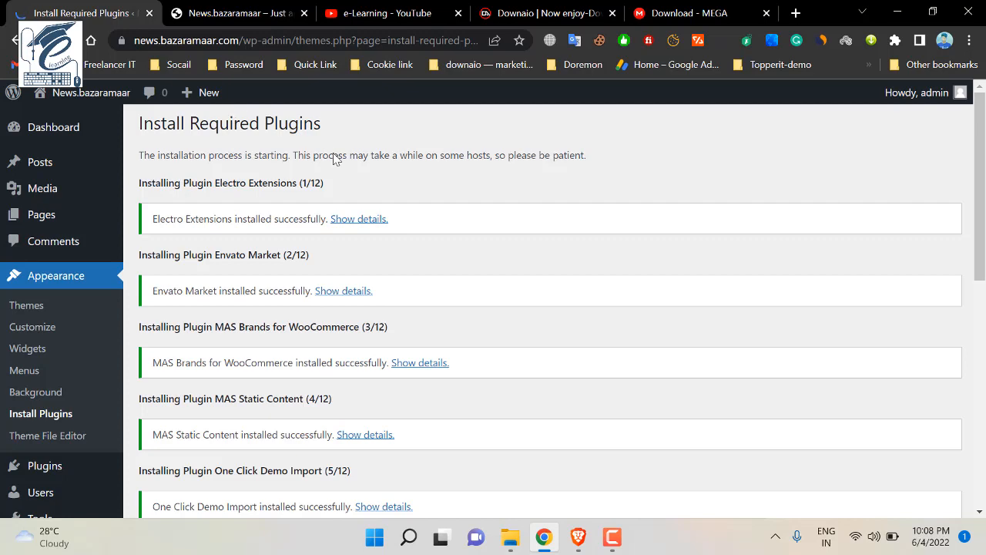
- Follow the remaining plugin installations from WPBakery Page Builder through YITH Woocommerce Compare
scroll(324, 312, down, 1)
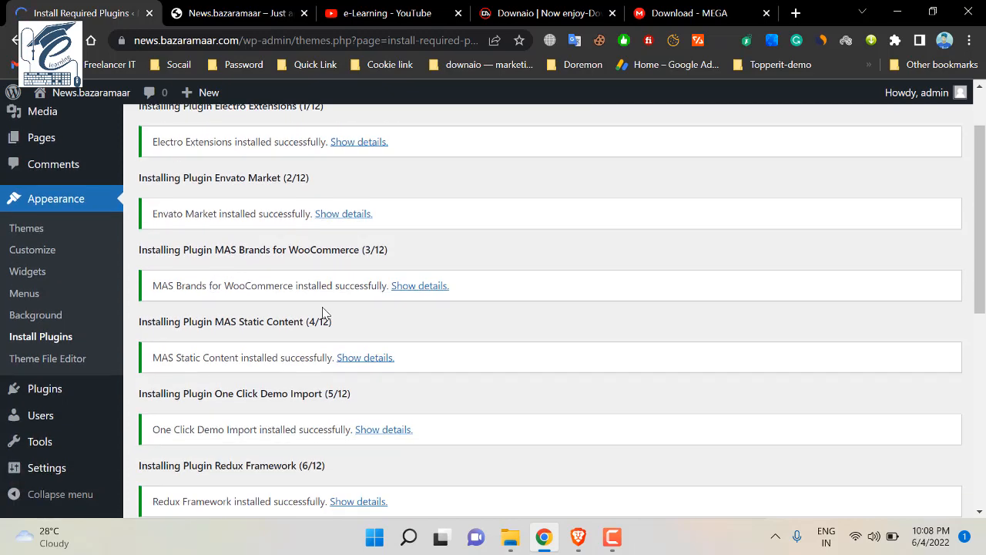
scroll(490, 339, down, 3)
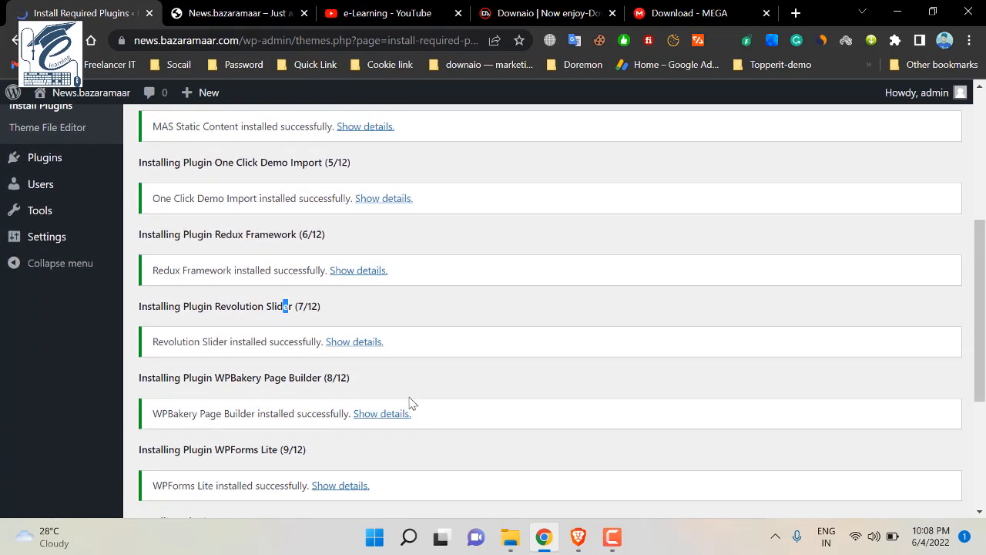
scroll(410, 403, down, 3)
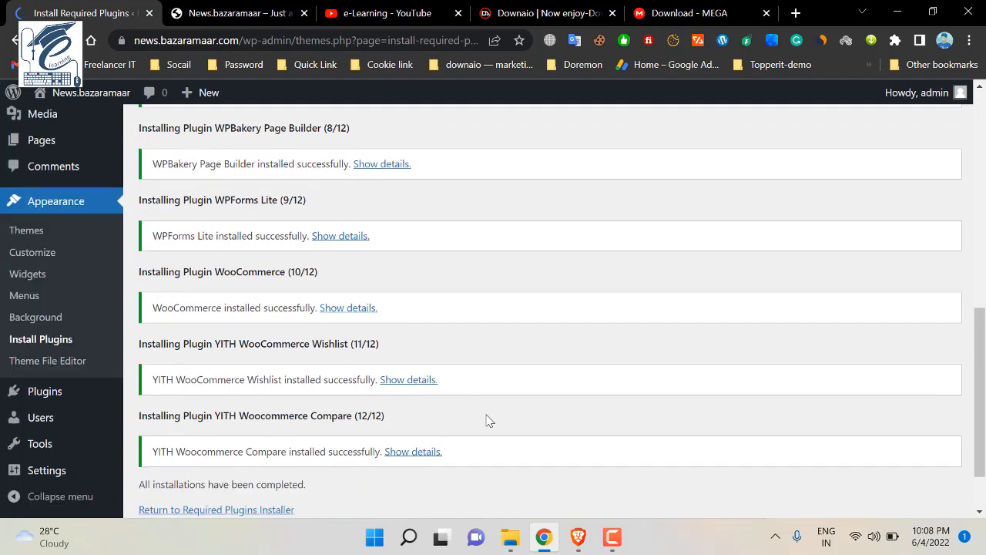
scroll(486, 420, down, 1)
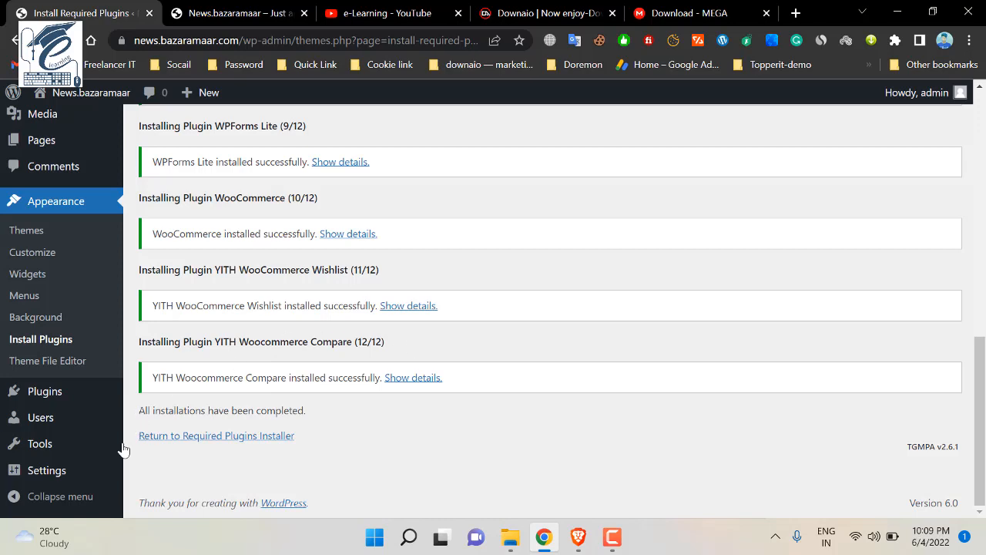
scroll(201, 433, up, 2)
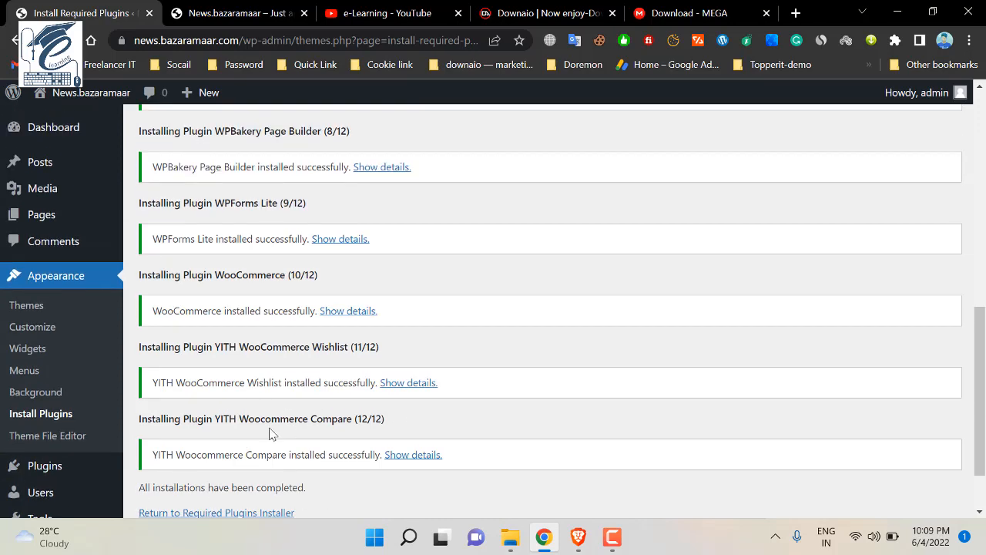
scroll(185, 436, down, 2)
- Return to the Required Plugins Installer, select all the installed plugins, and bulk activate them
click(185, 435)
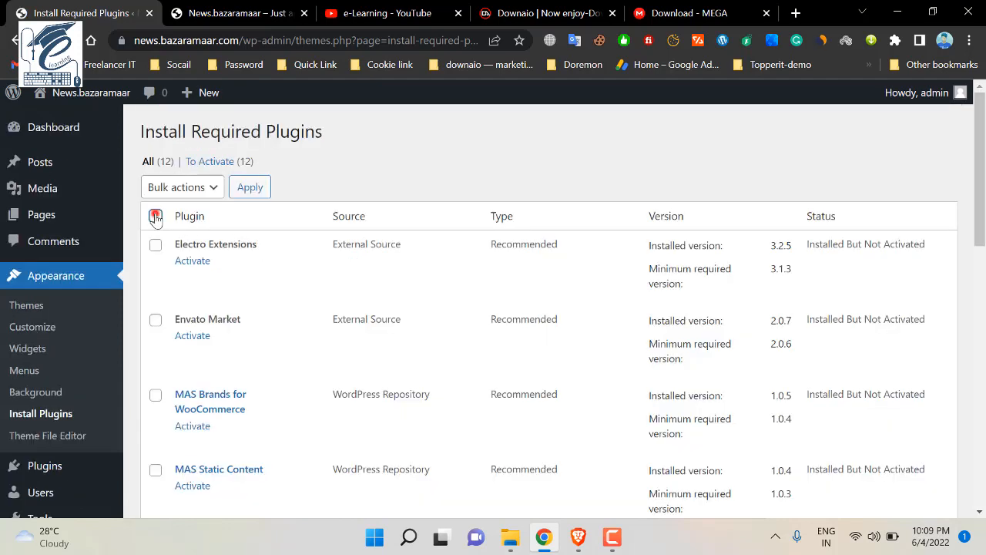
click(156, 216)
click(206, 188)
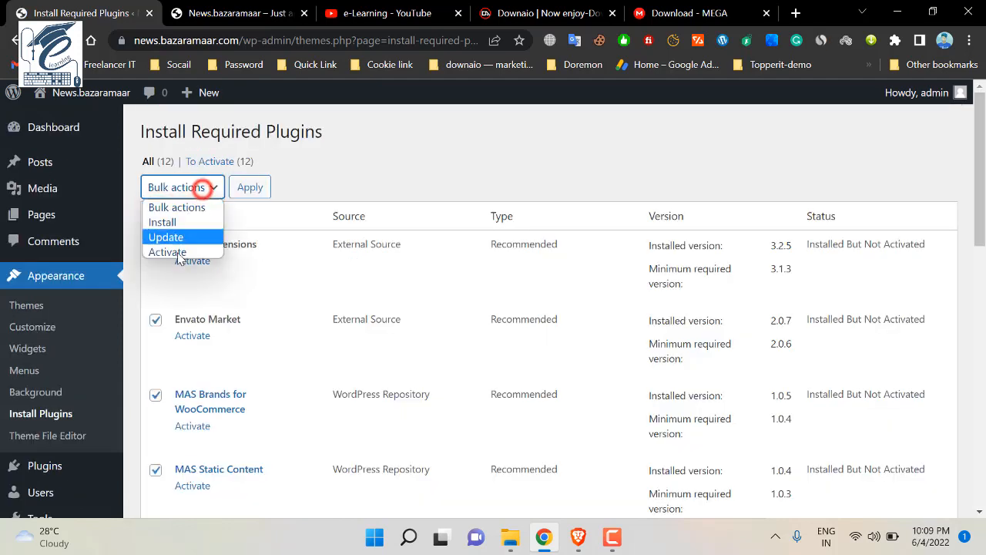
click(185, 253)
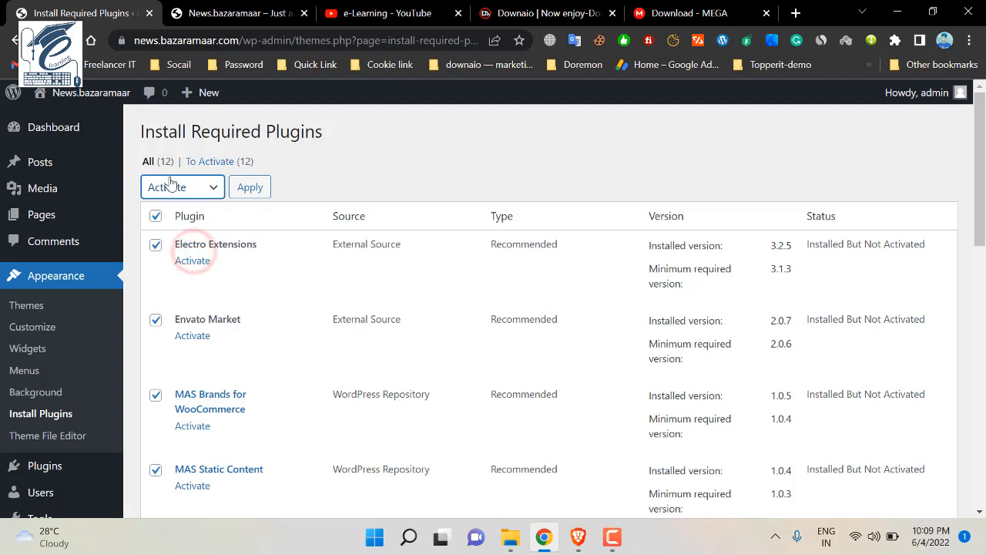
click(249, 187)
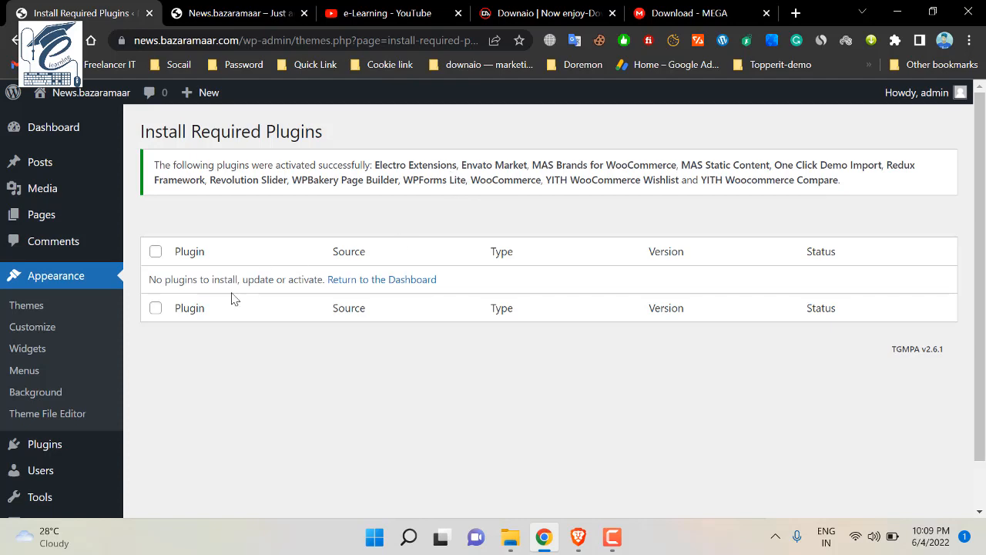
- Check the list of activated plugins and return to the WordPress Dashboard
scroll(232, 296, down, 1)
scroll(202, 289, up, 1)
click(399, 280)
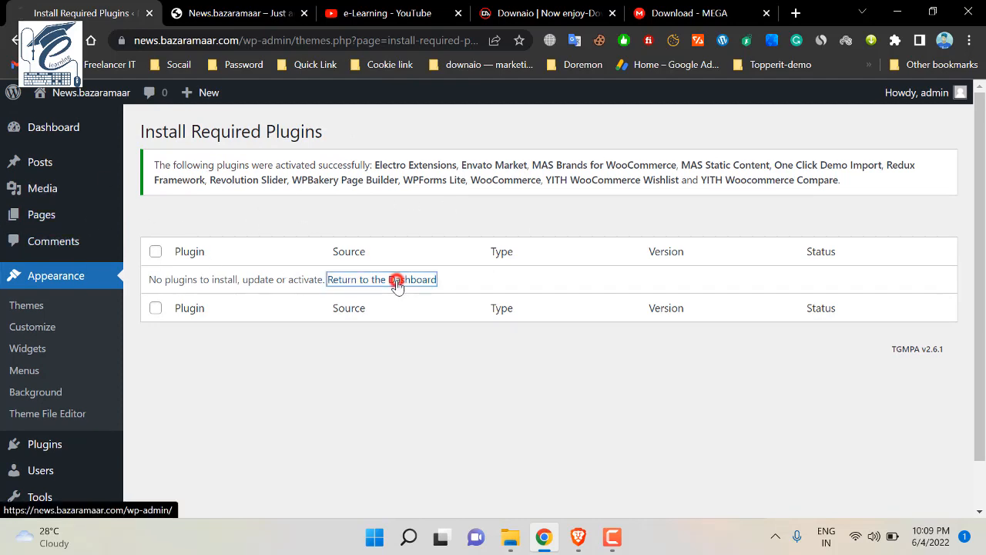
- Reload the site's front page and examine its header, sample post, newsletter bar and footer with the plugins active
click(231, 7)
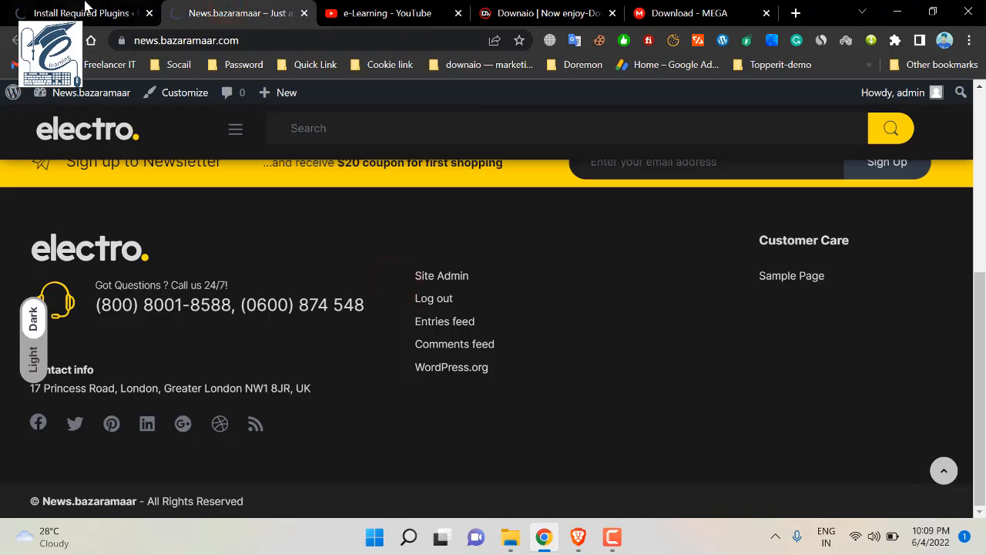
click(89, 9)
click(246, 14)
click(116, 8)
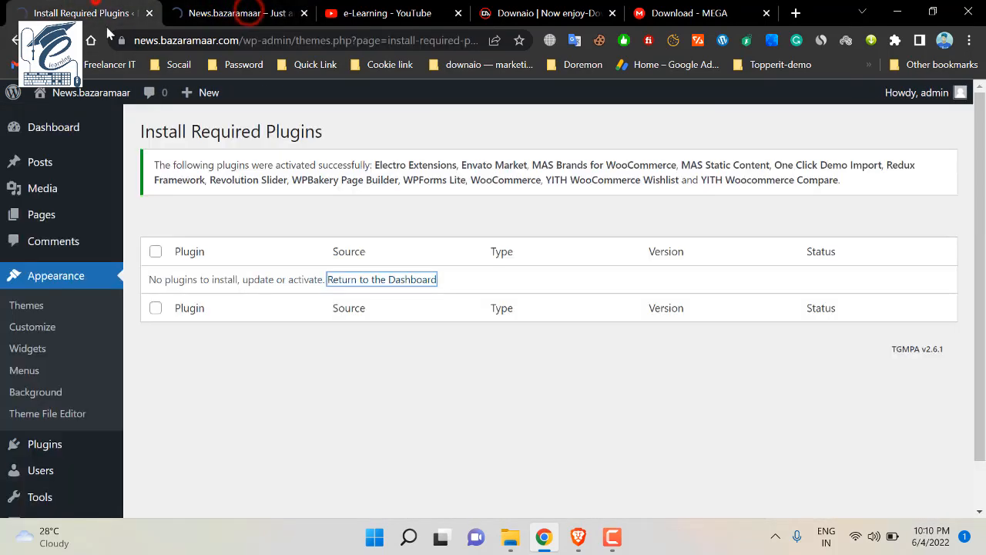
click(224, 5)
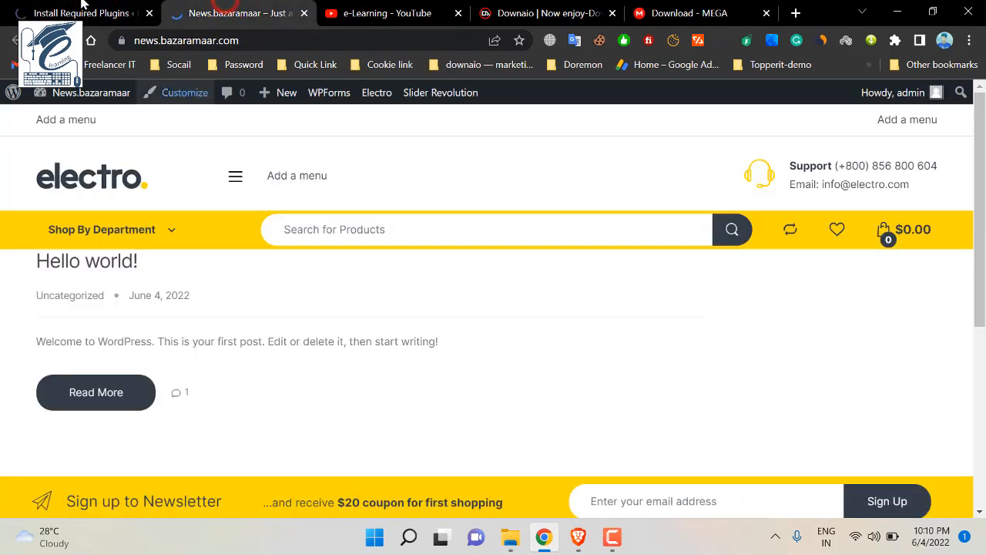
click(81, 5)
click(268, 6)
drag(983, 345, 984, 163)
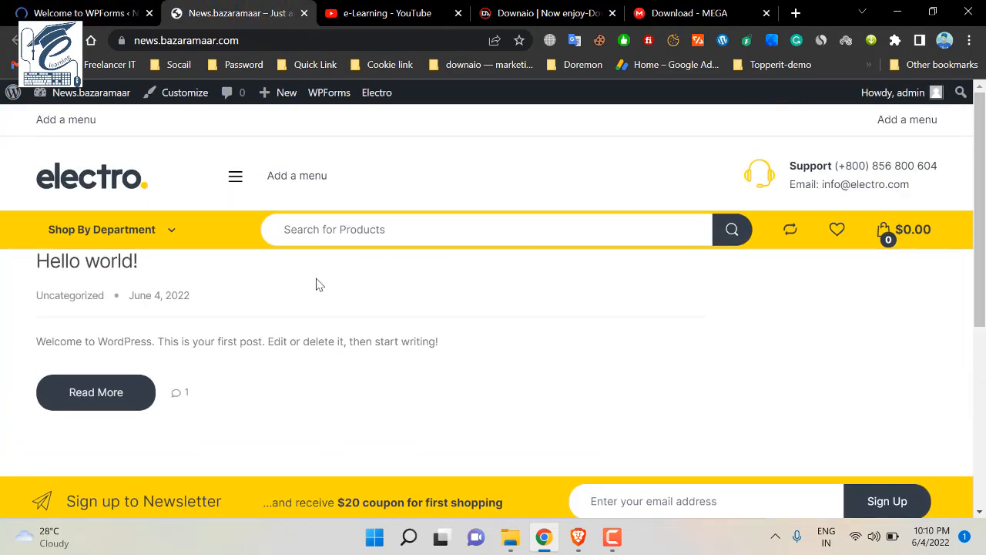
scroll(239, 403, down, 3)
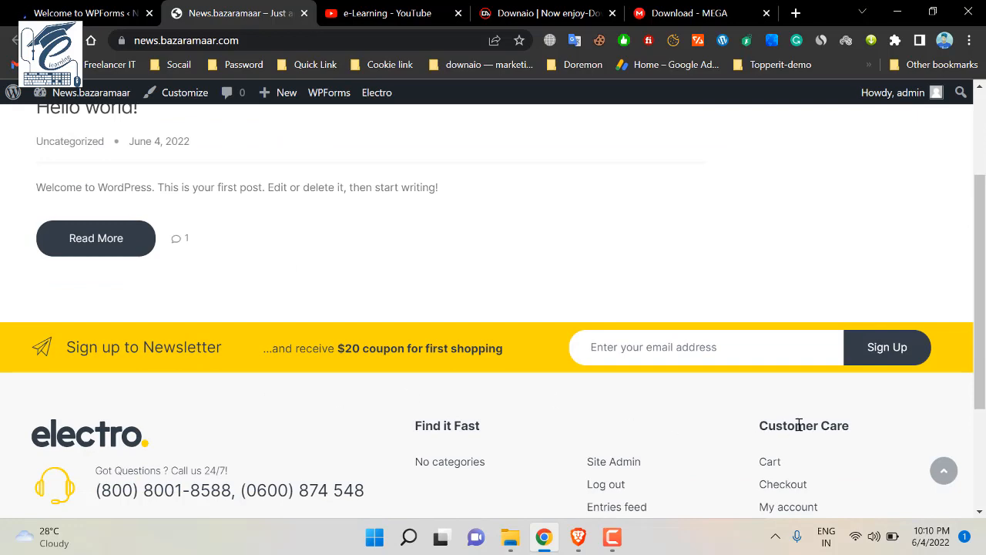
scroll(983, 463, down, 3)
drag(985, 467, 983, 305)
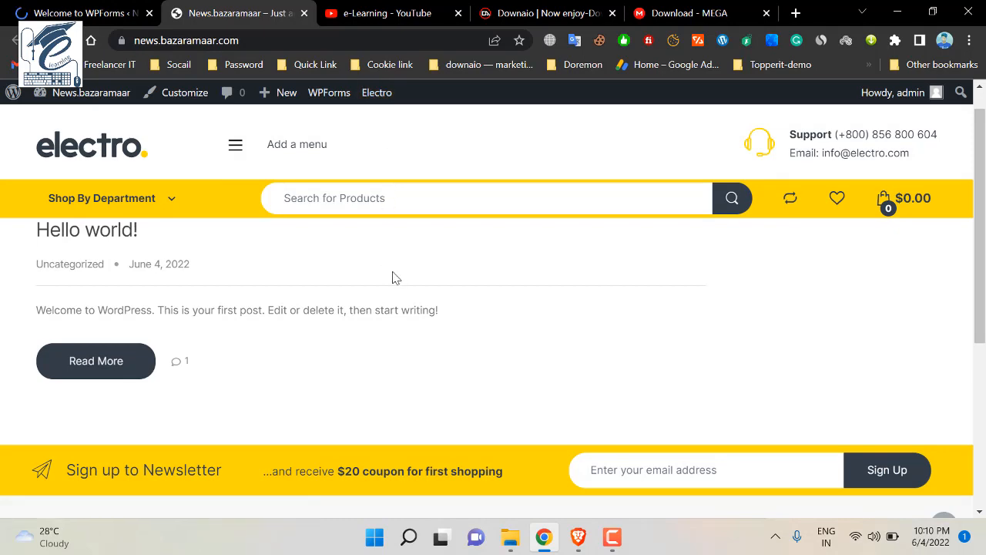
scroll(377, 270, down, 5)
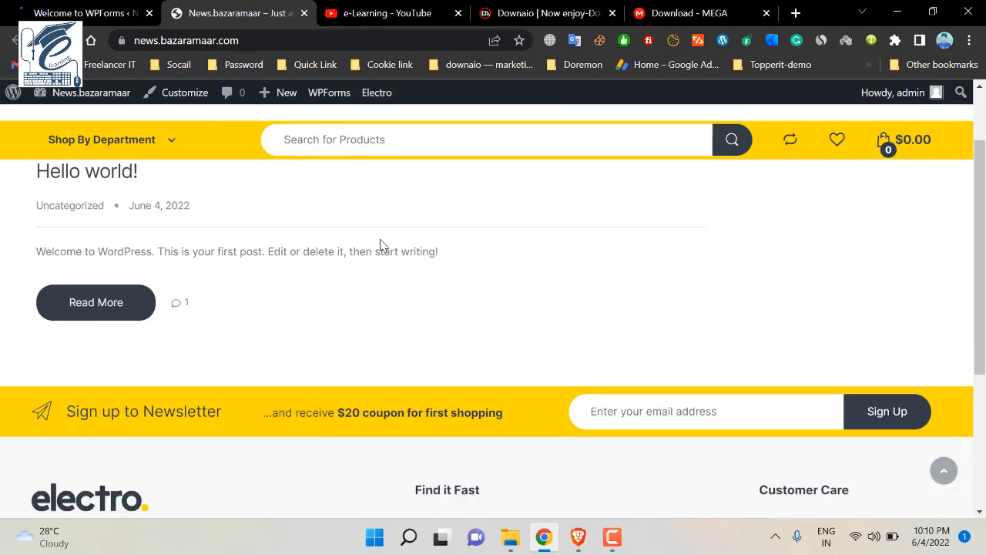
scroll(263, 322, up, 5)
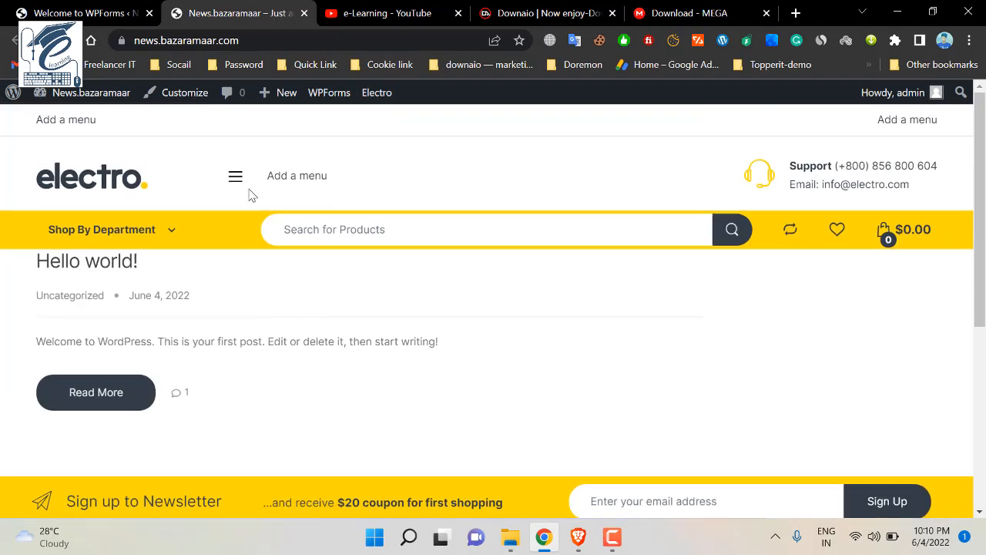
scroll(308, 139, down, 3)
- Go back to the WordPress admin and look through the WPForms welcome page and the plugins' admin entries
key(ctrl+shift+Tab)
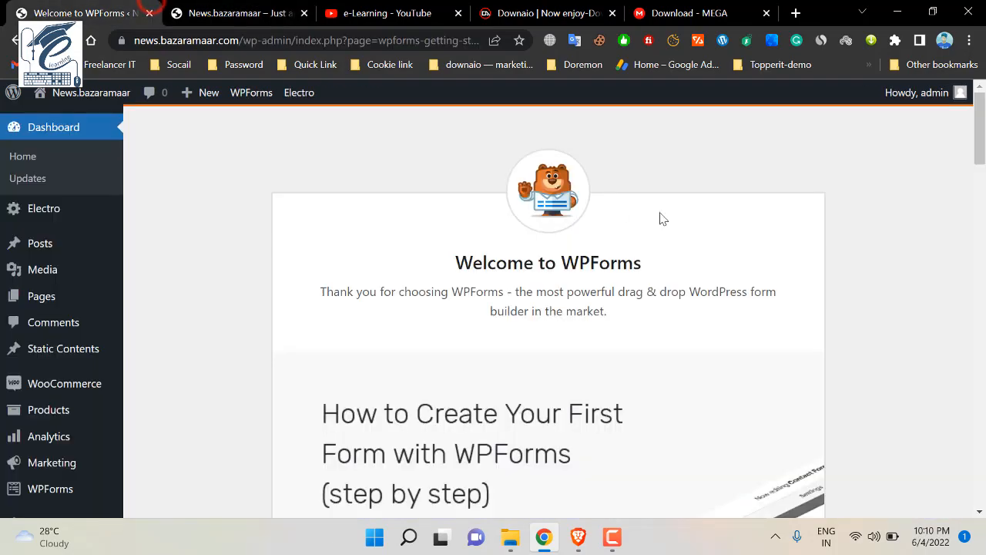
scroll(378, 308, down, 5)
scroll(154, 424, down, 5)
scroll(46, 309, up, 1)
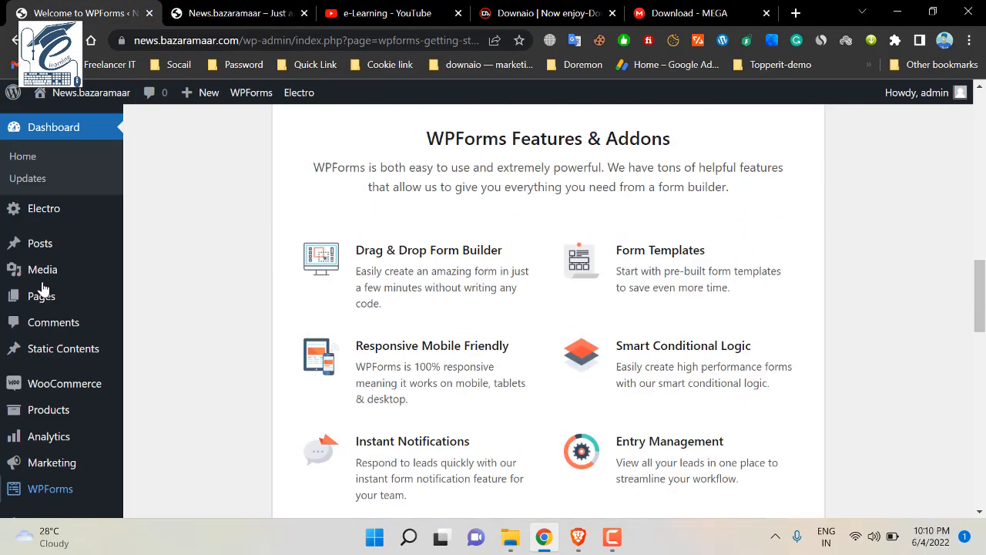
scroll(52, 326, down, 3)
scroll(52, 327, down, 5)
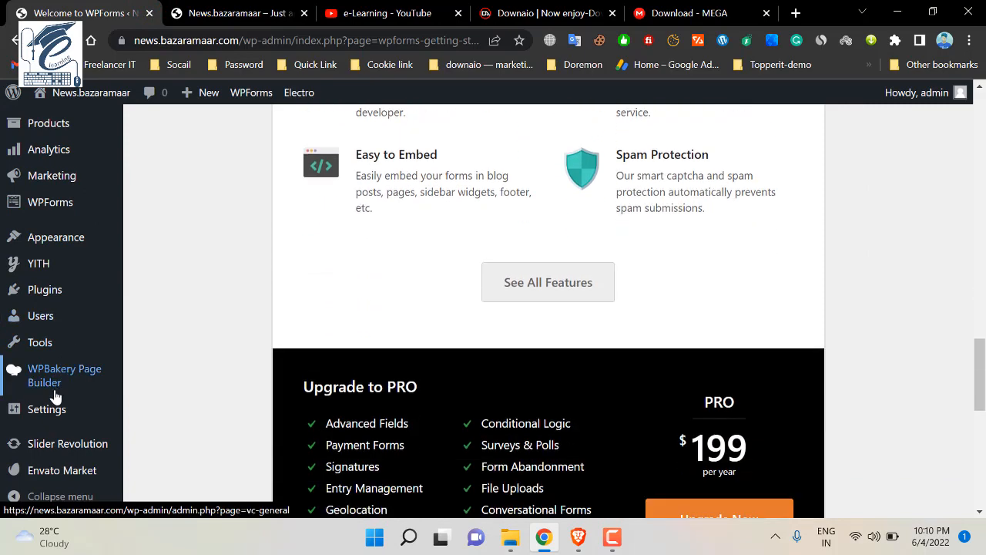
scroll(50, 308, down, 4)
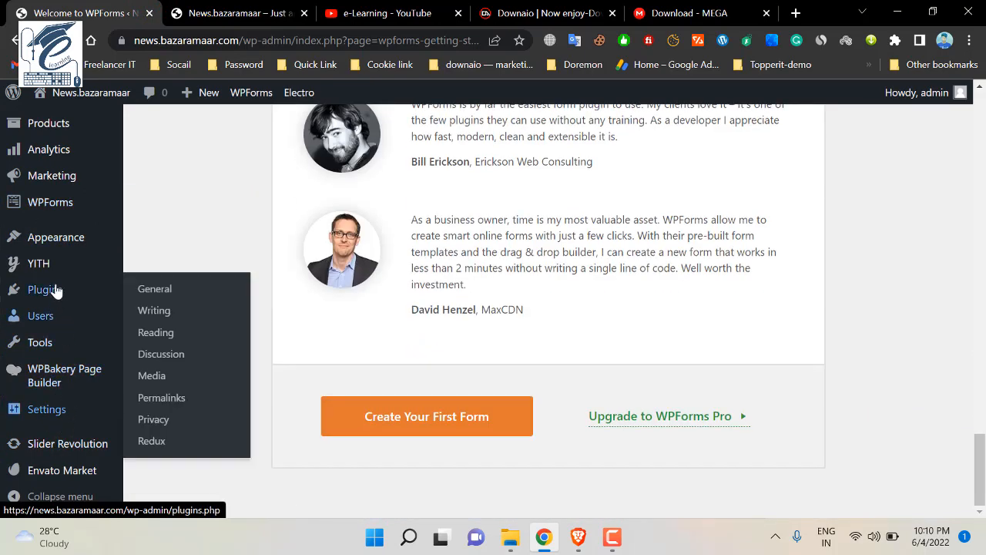
- Find the theme's appearance options in the WordPress admin and open the Import Demo Data page
mouse_move(57, 249)
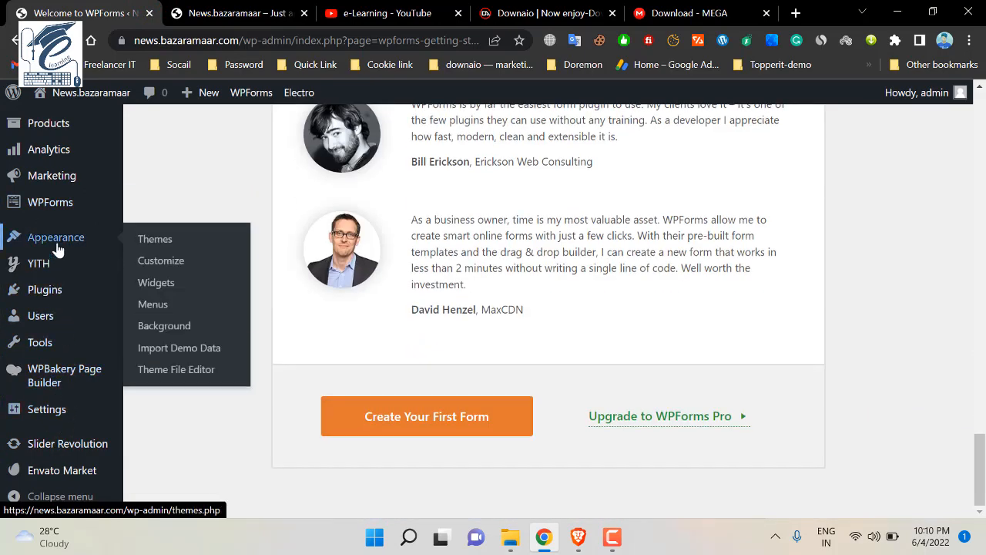
scroll(31, 312, up, 4)
scroll(47, 305, down, 3)
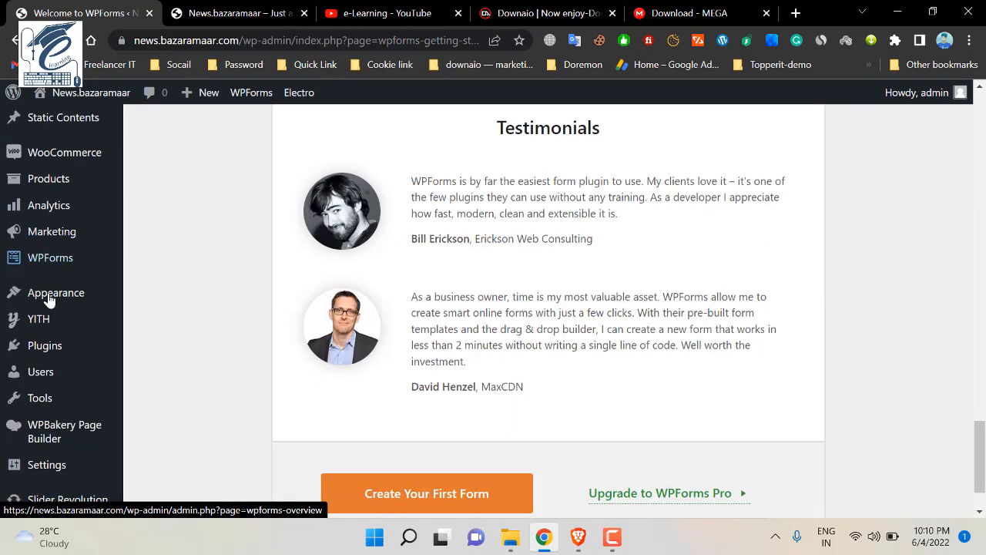
scroll(138, 271, up, 2)
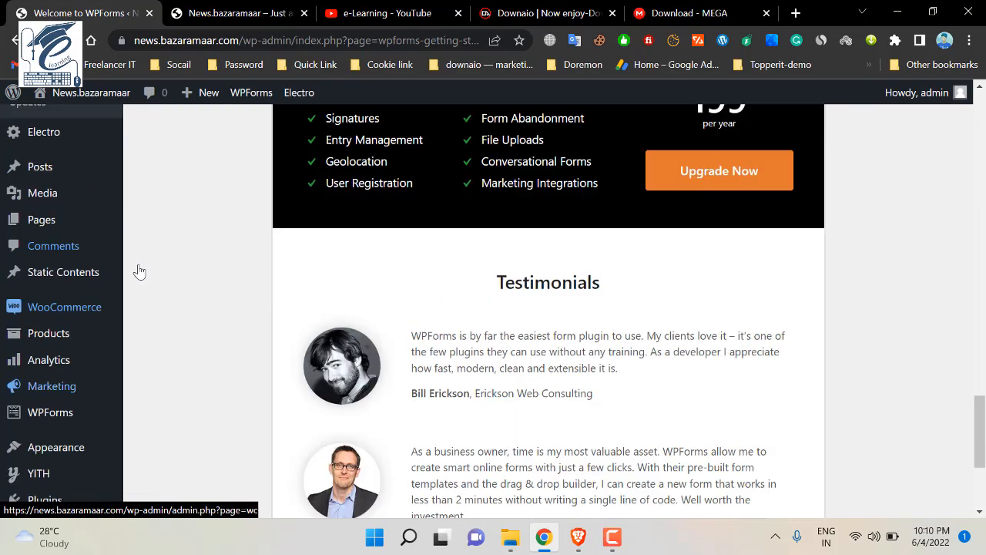
scroll(131, 262, up, 2)
scroll(116, 249, down, 4)
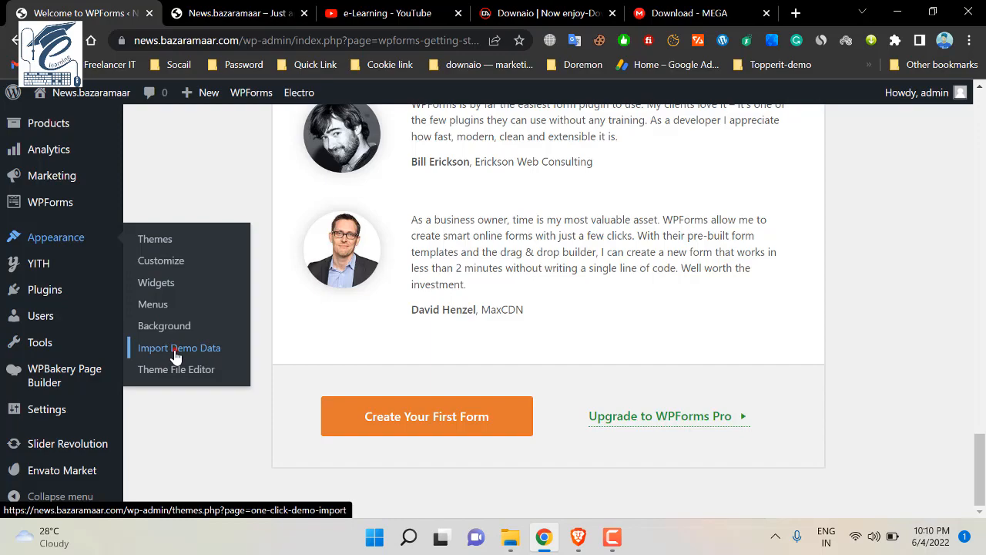
click(176, 354)
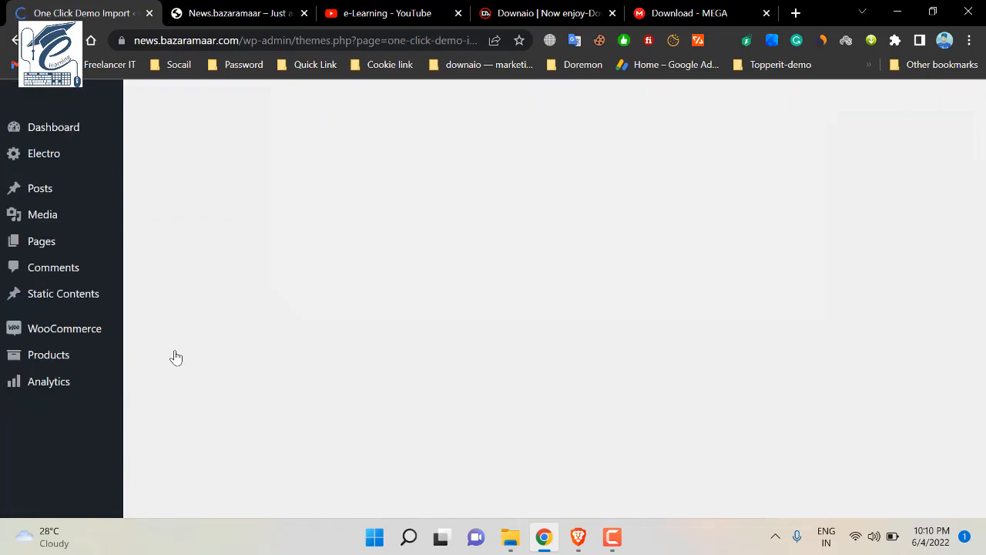
- Review the Electro demo import page and read the notice about how long the import process may take
scroll(617, 307, down, 4)
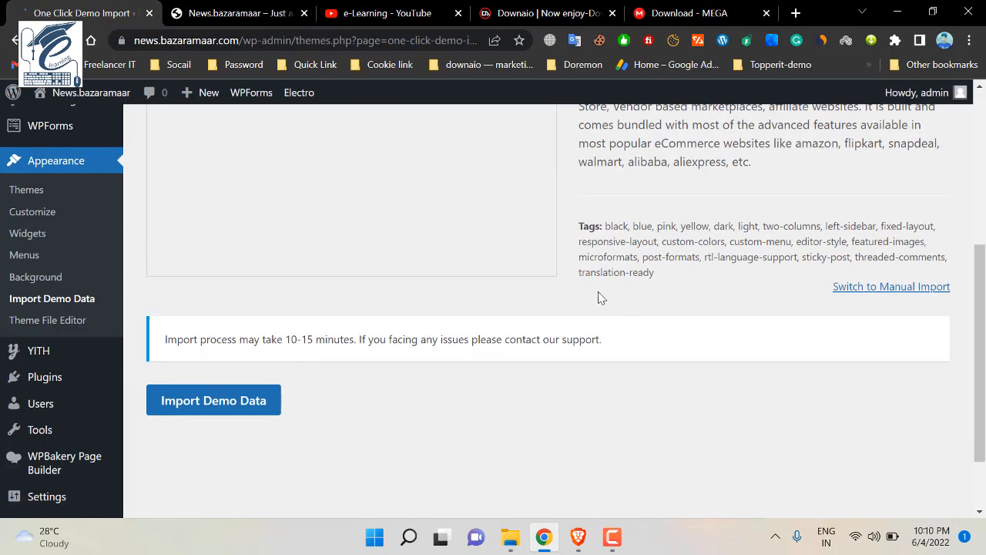
scroll(597, 298, down, 2)
scroll(512, 385, up, 5)
scroll(385, 370, down, 2)
scroll(203, 369, down, 2)
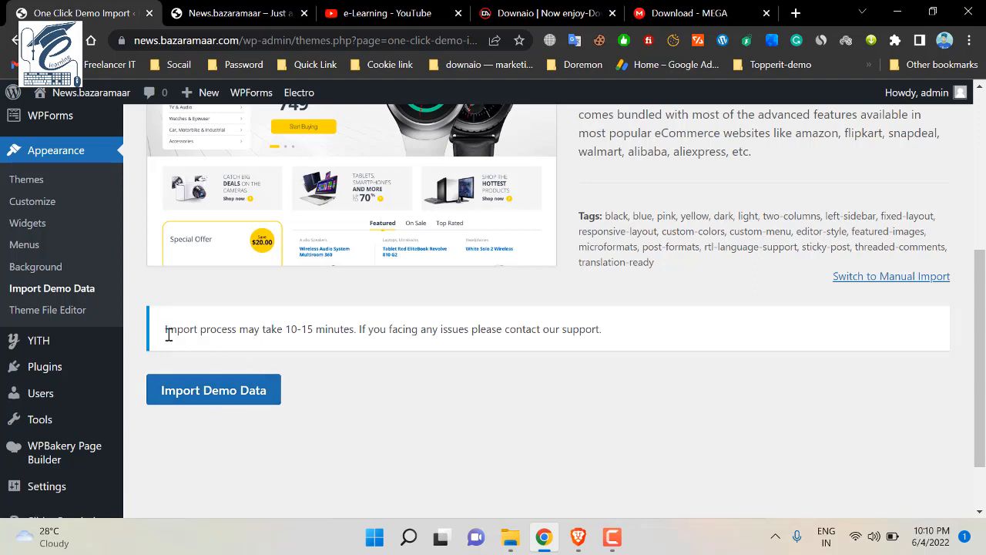
drag(164, 330, 262, 329)
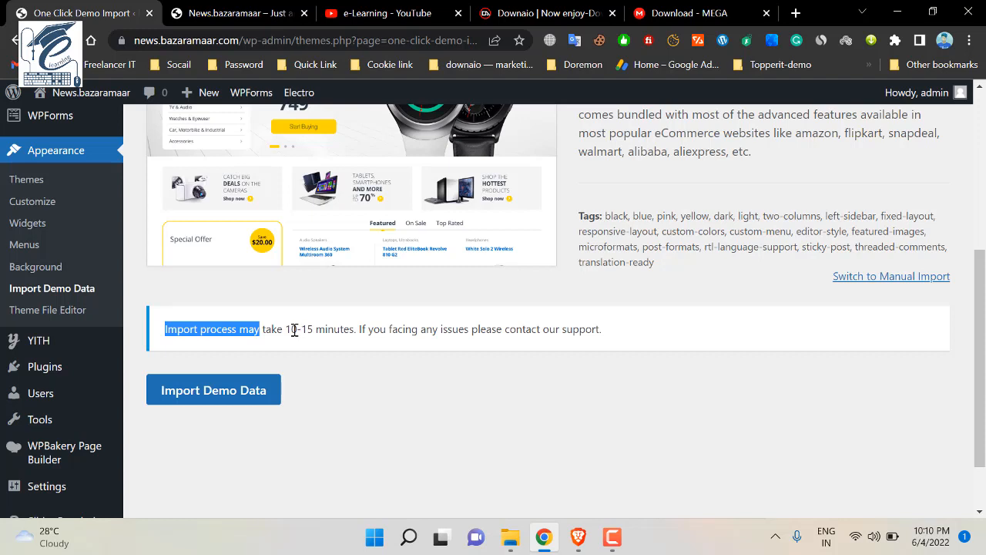
triple_click(378, 335)
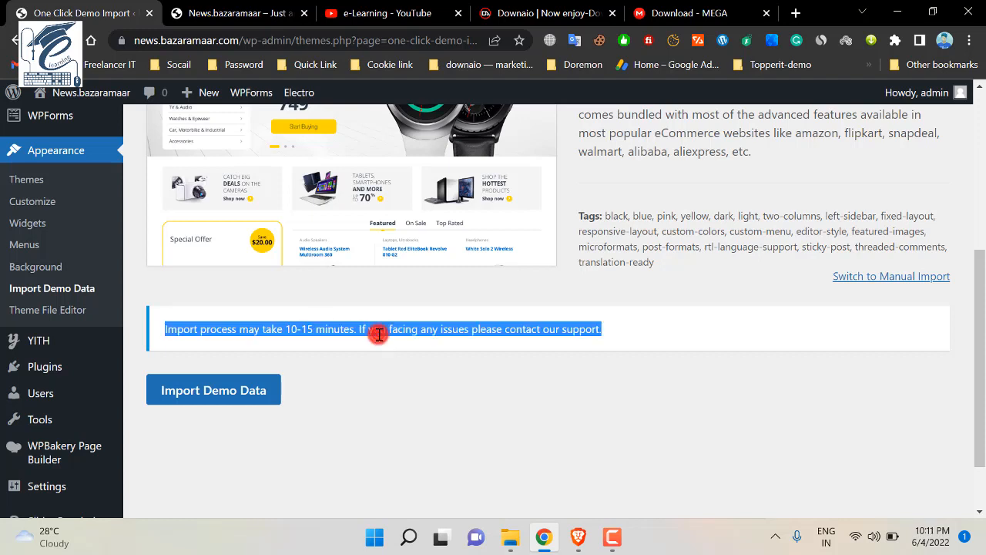
- Reread the import duration and support notice and the Electro theme details on the demo import page
double_click(421, 330)
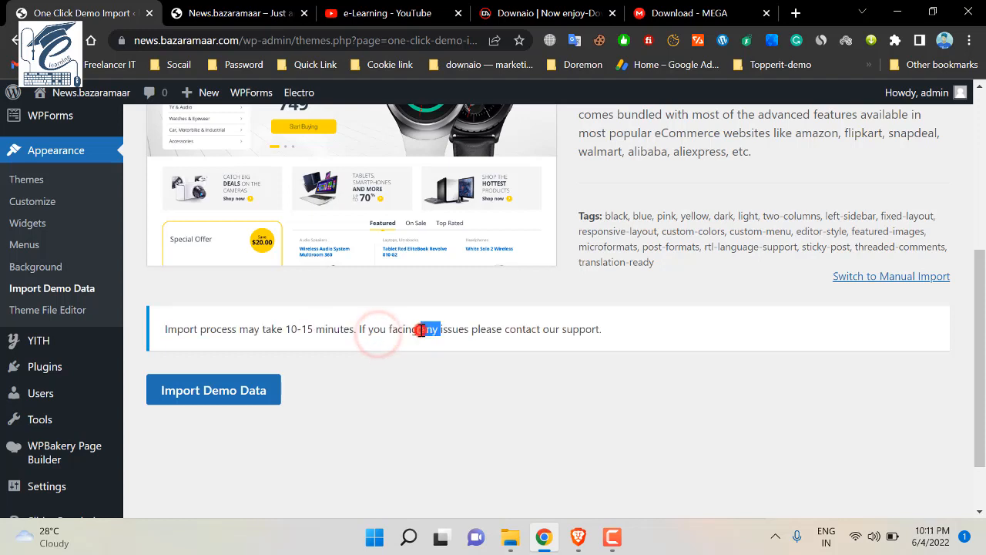
click(370, 330)
triple_click(373, 330)
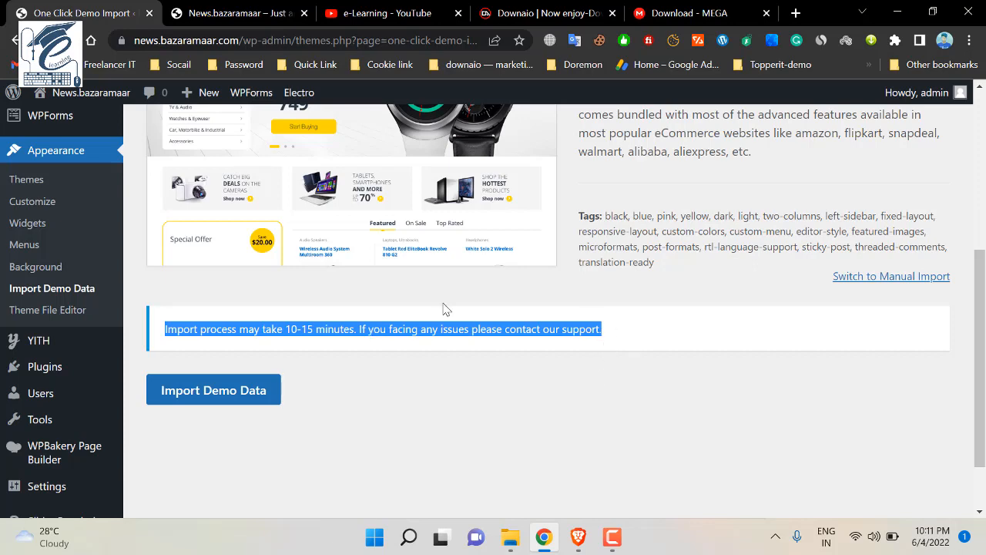
scroll(444, 309, up, 4)
scroll(661, 310, down, 2)
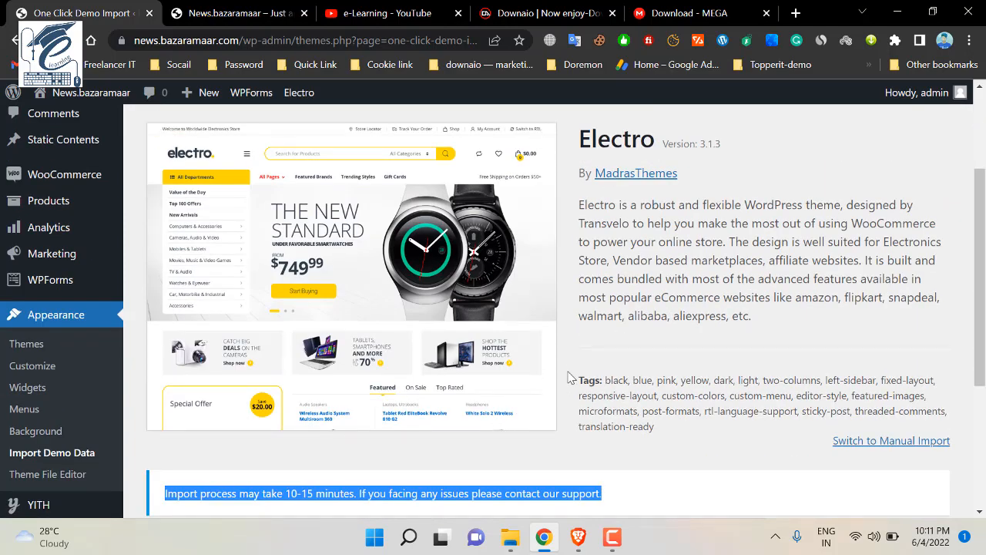
scroll(532, 354, down, 2)
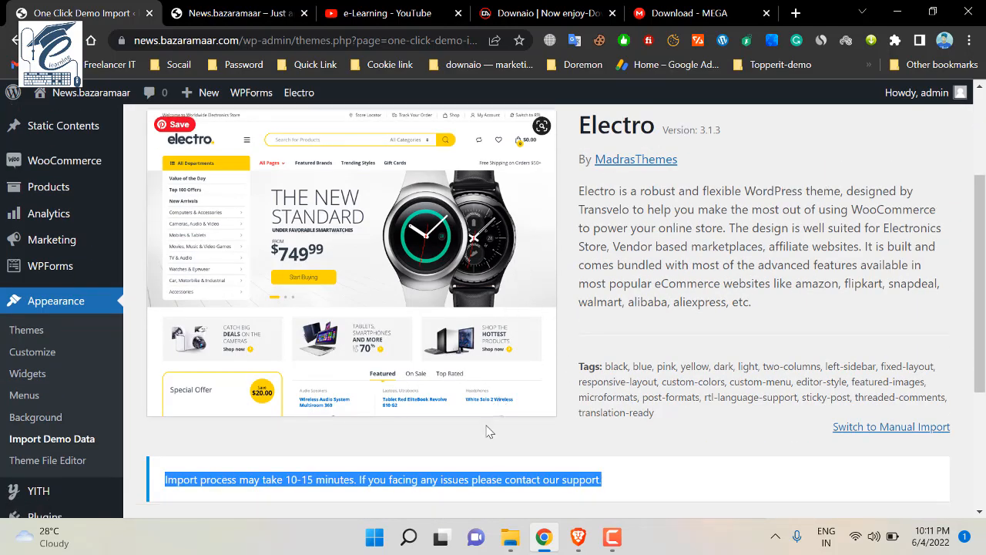
click(595, 337)
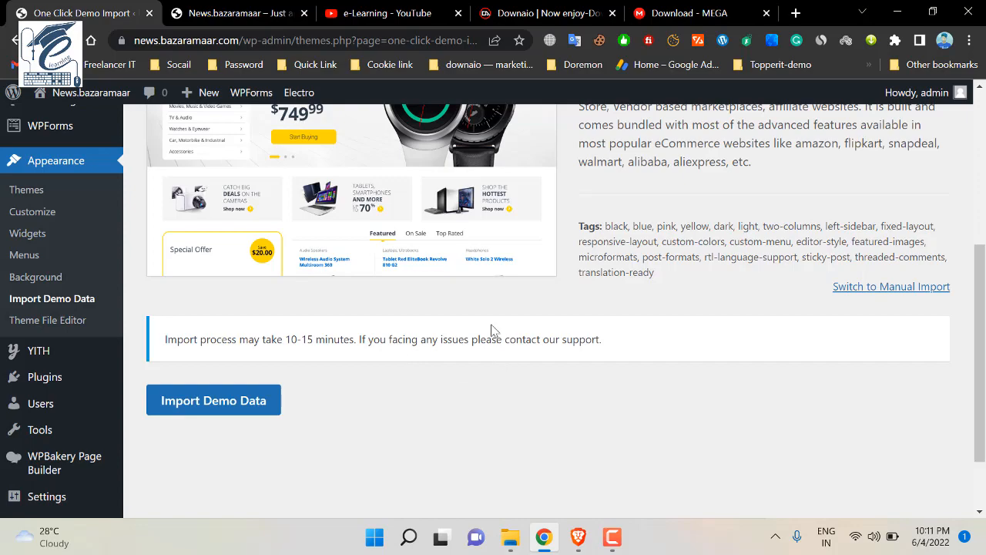
scroll(491, 330, up, 3)
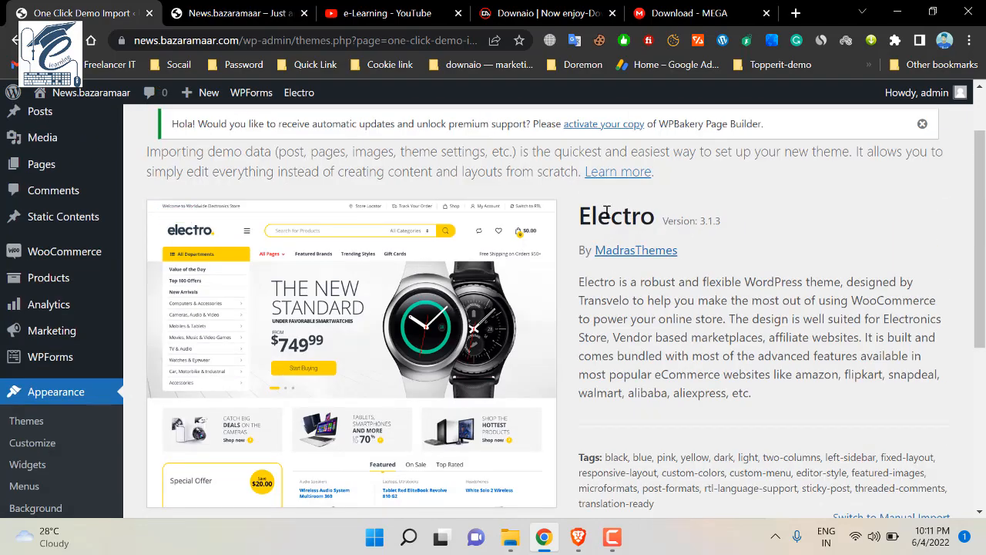
scroll(646, 209, down, 4)
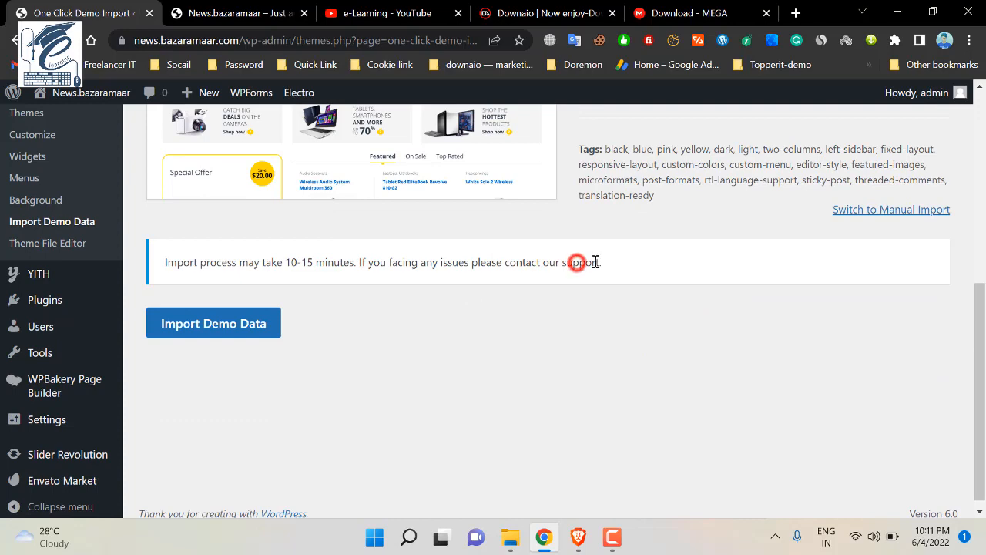
drag(605, 262, 563, 265)
scroll(264, 252, up, 3)
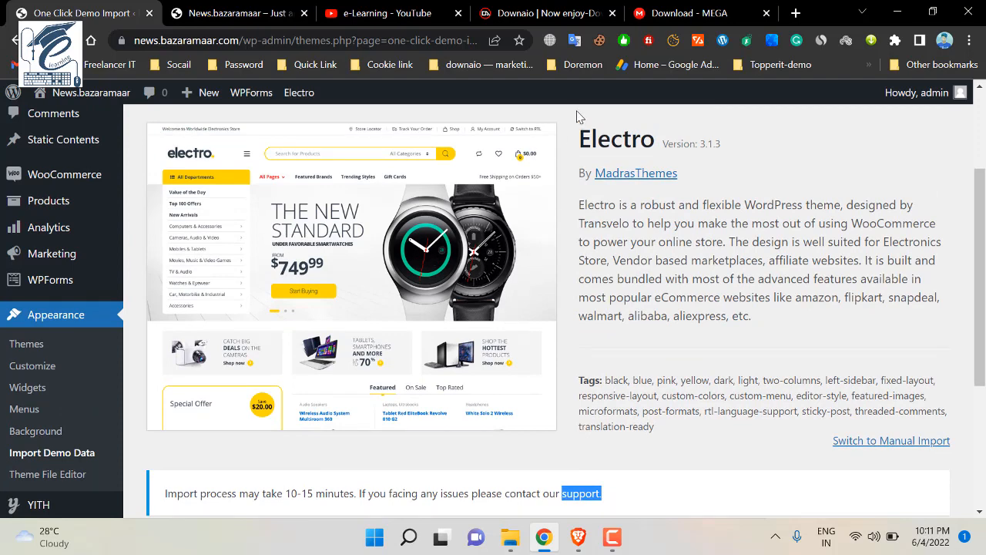
scroll(565, 264, down, 3)
triple_click(541, 256)
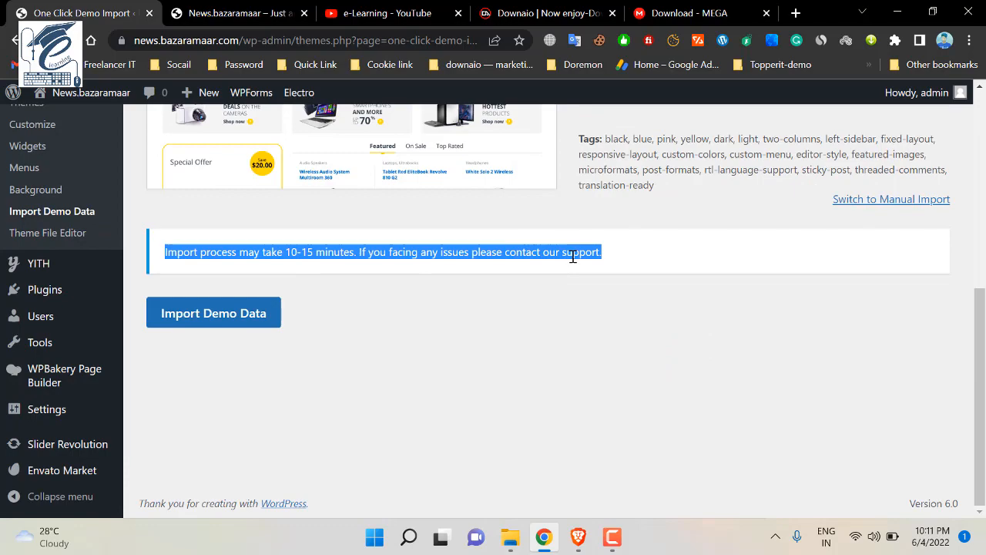
click(574, 256)
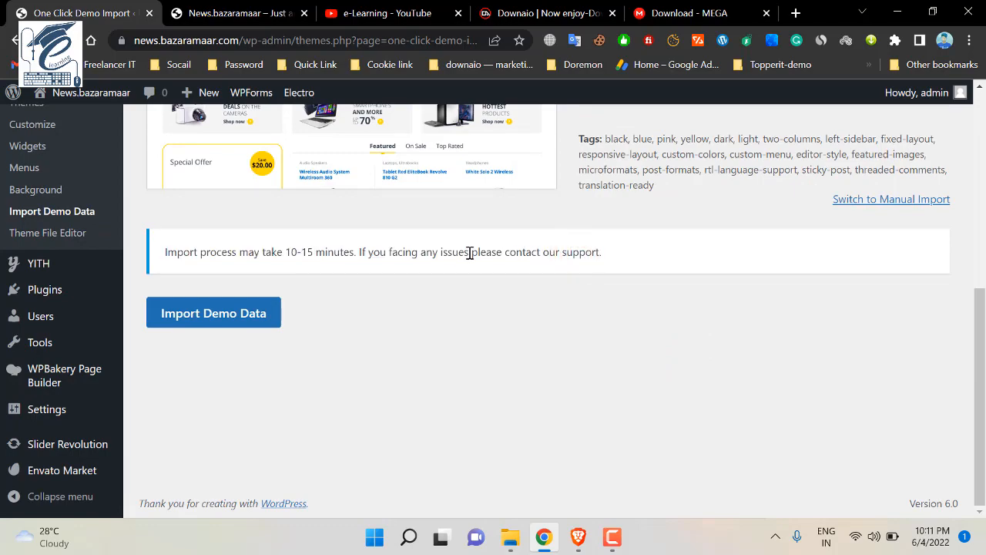
- Dismiss the WPBakery Page Builder activation notice and proceed to the Electro demo's pre-import plugin selection
scroll(420, 286, up, 10)
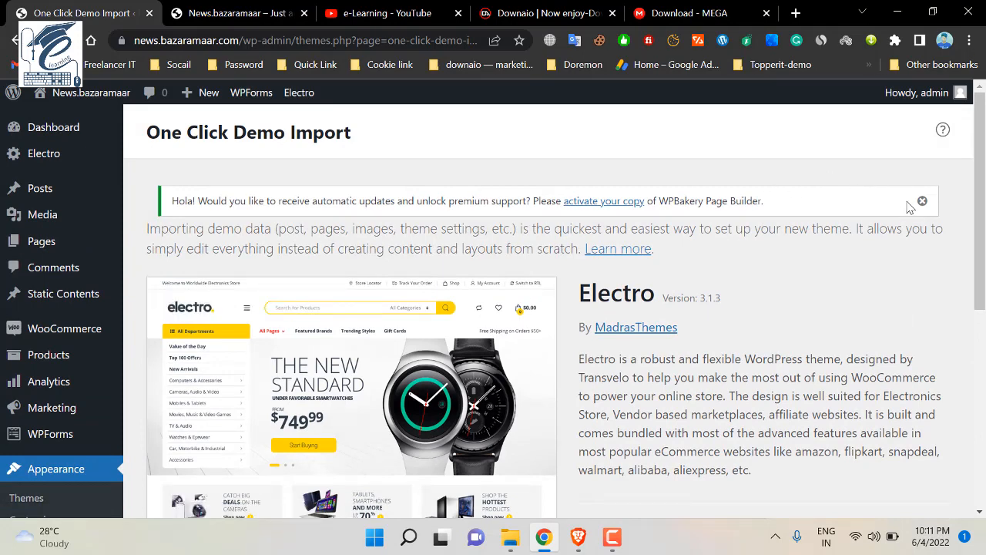
click(921, 201)
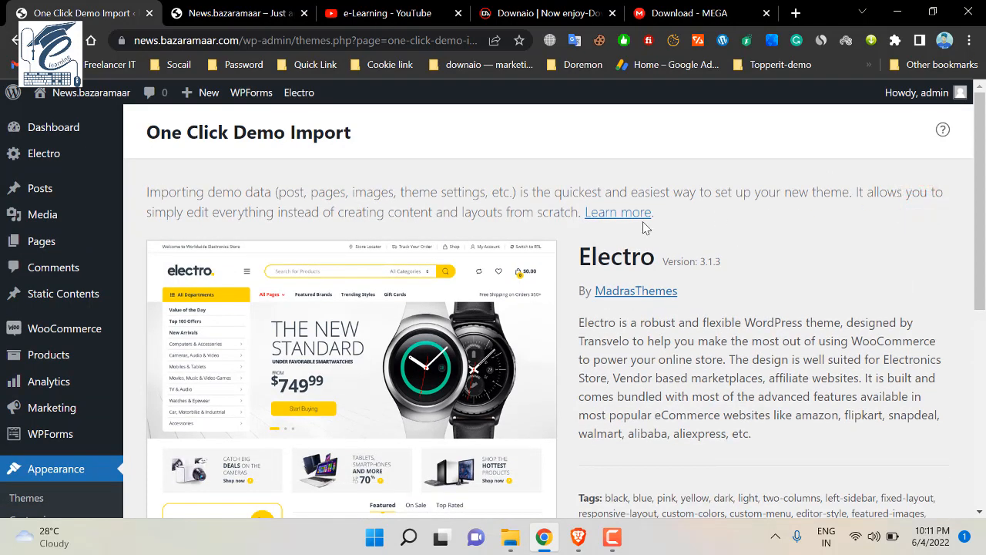
scroll(480, 324, down, 2)
scroll(367, 362, down, 3)
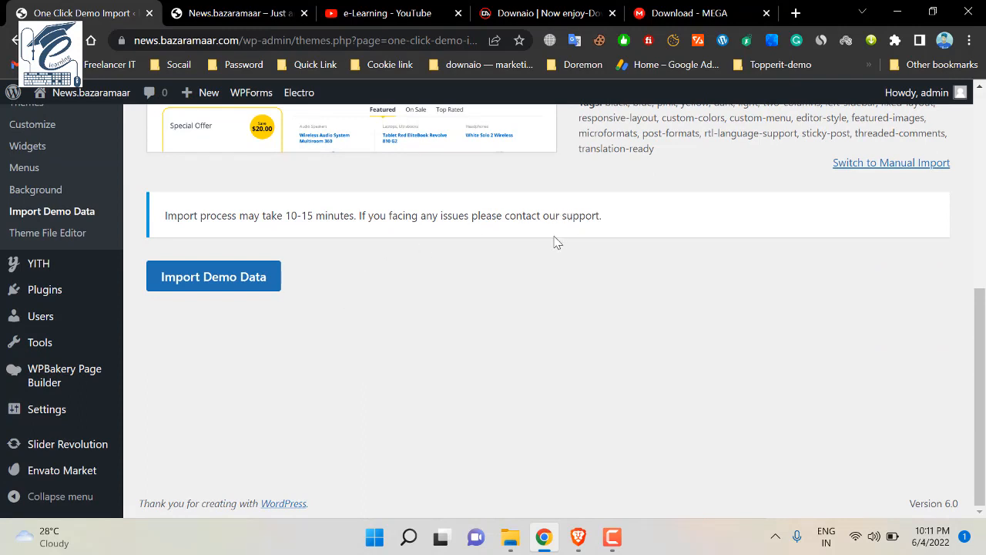
triple_click(573, 219)
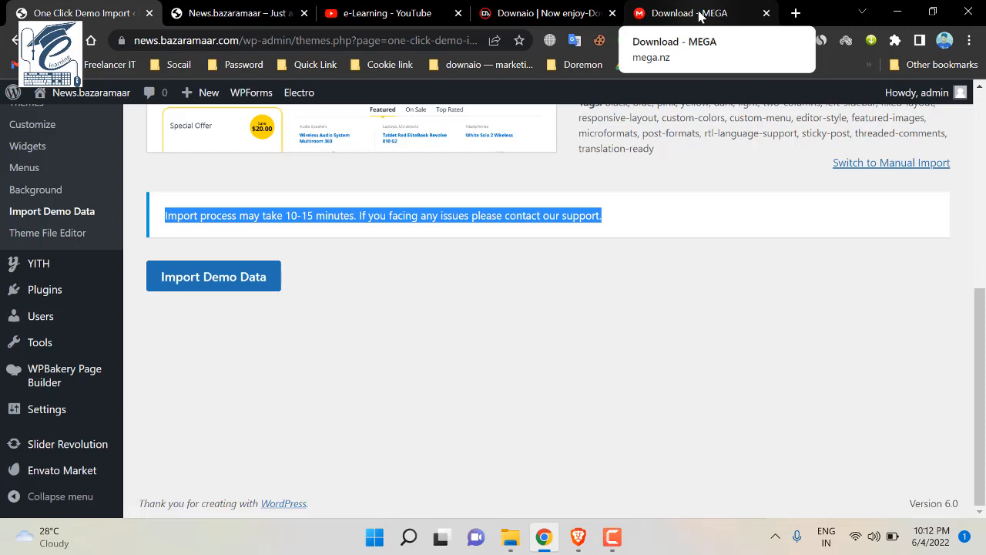
click(231, 279)
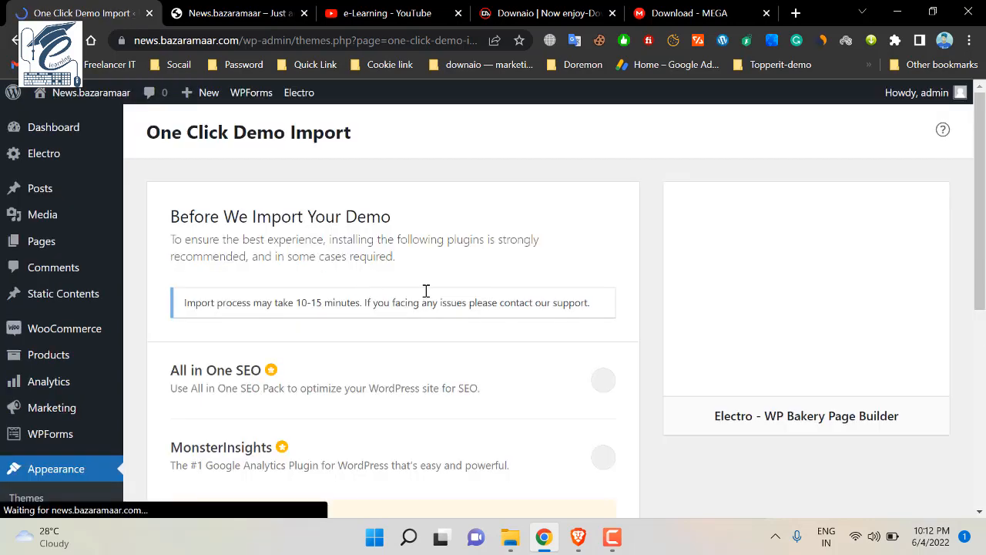
- Select the recommended All in One SEO and MonsterInsights plugins for installation with the demo
scroll(389, 308, down, 1)
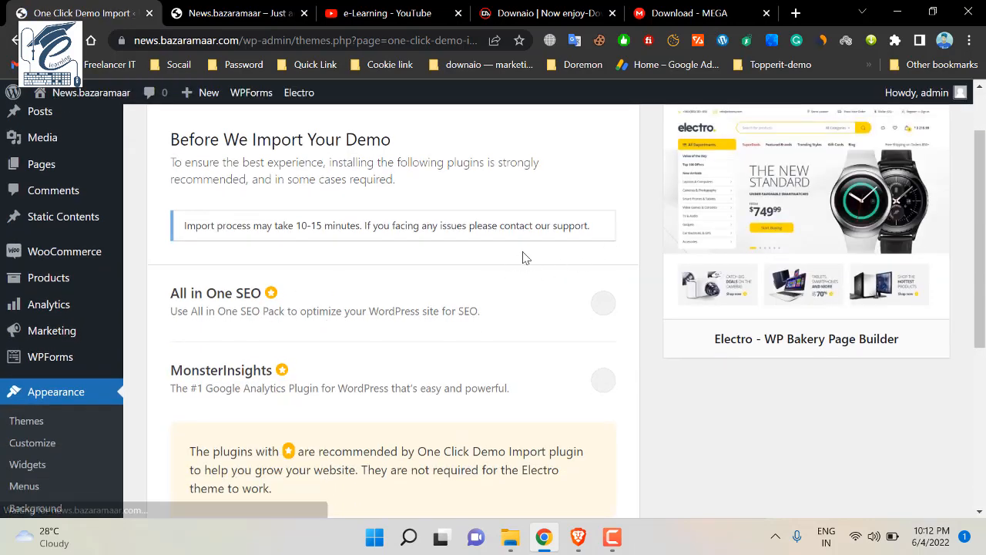
scroll(530, 221, down, 3)
scroll(530, 221, up, 4)
scroll(550, 357, down, 1)
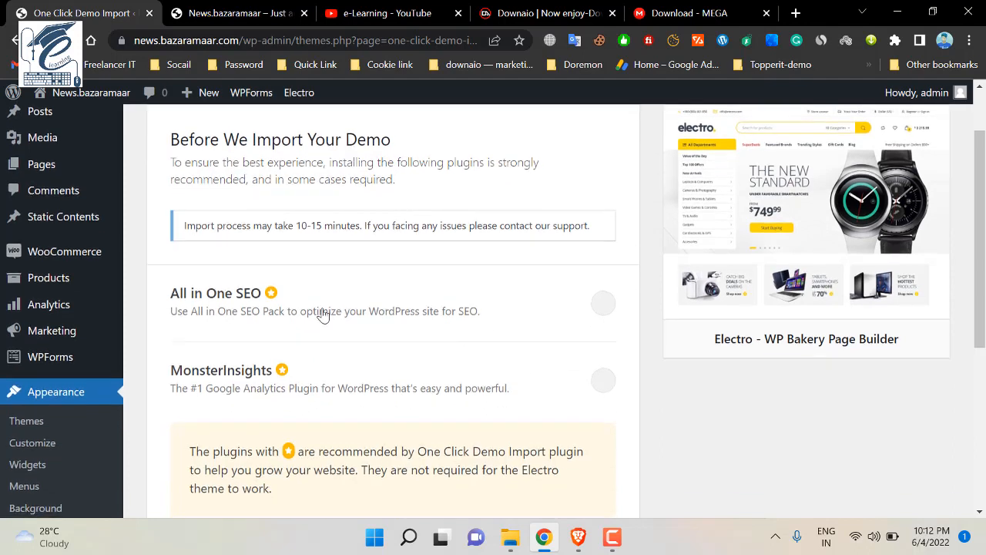
click(463, 296)
click(604, 380)
scroll(593, 277, down, 2)
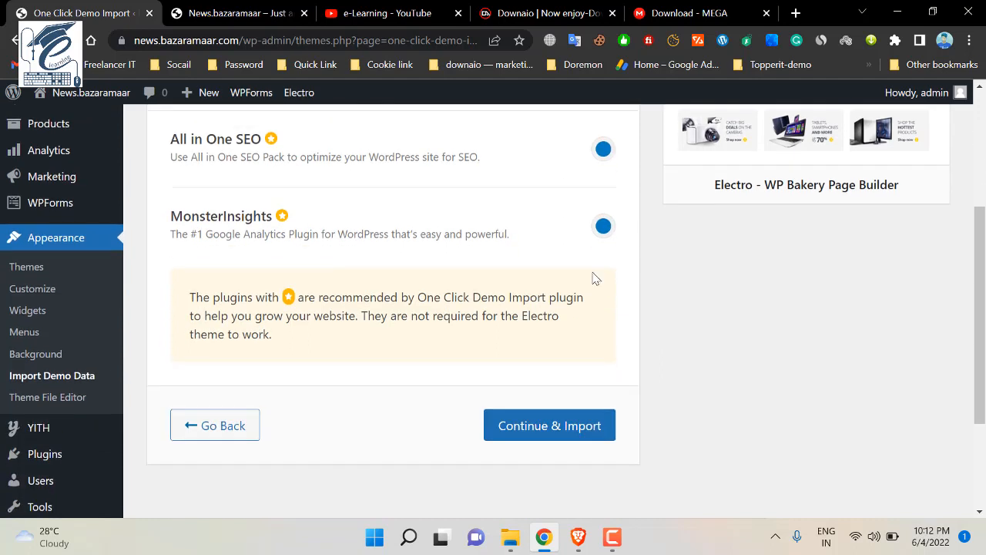
scroll(654, 337, up, 2)
scroll(601, 385, down, 2)
click(600, 227)
click(603, 150)
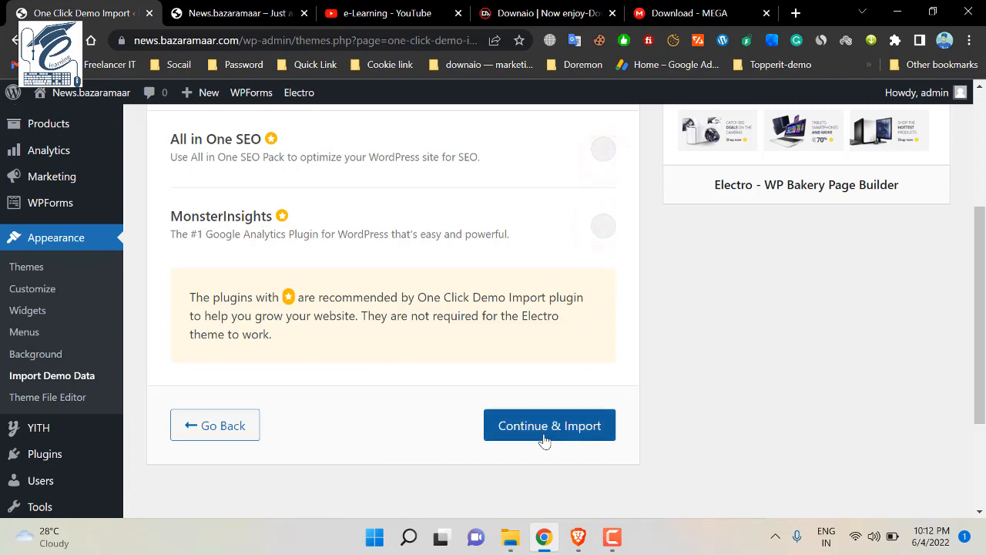
click(604, 226)
click(603, 149)
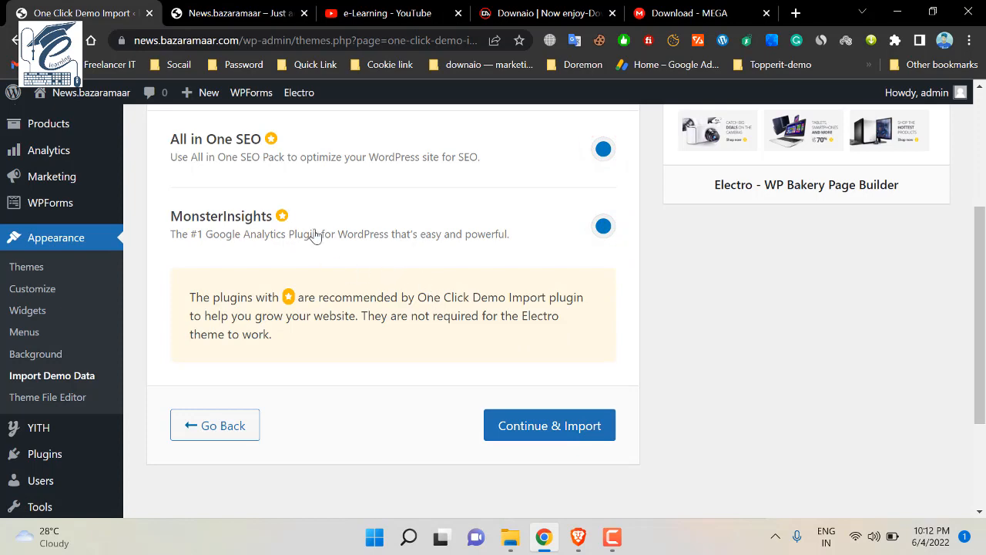
- Review the two selected plugins and the note explaining whether the recommended plugins are required for the Electro theme
drag(170, 140, 280, 141)
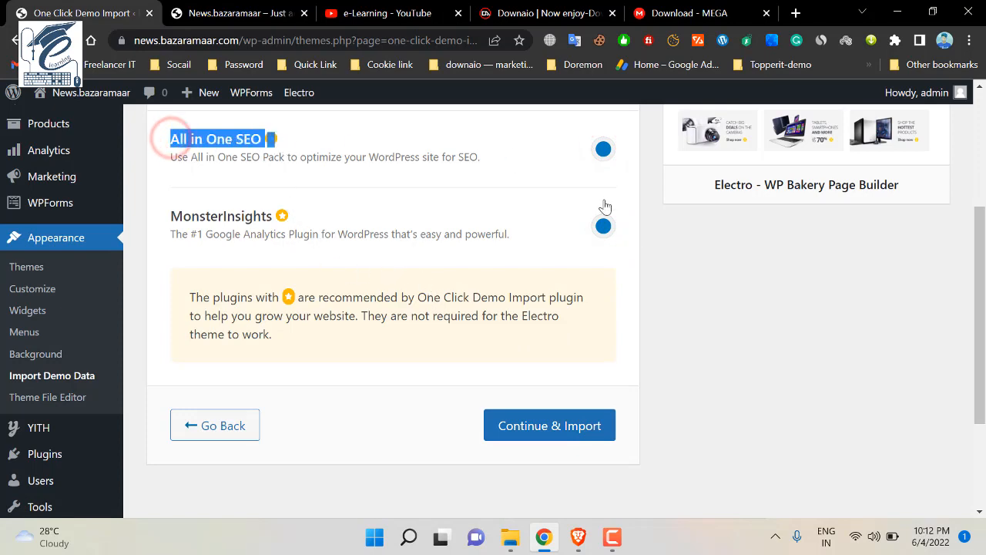
click(658, 239)
scroll(432, 207, down, 2)
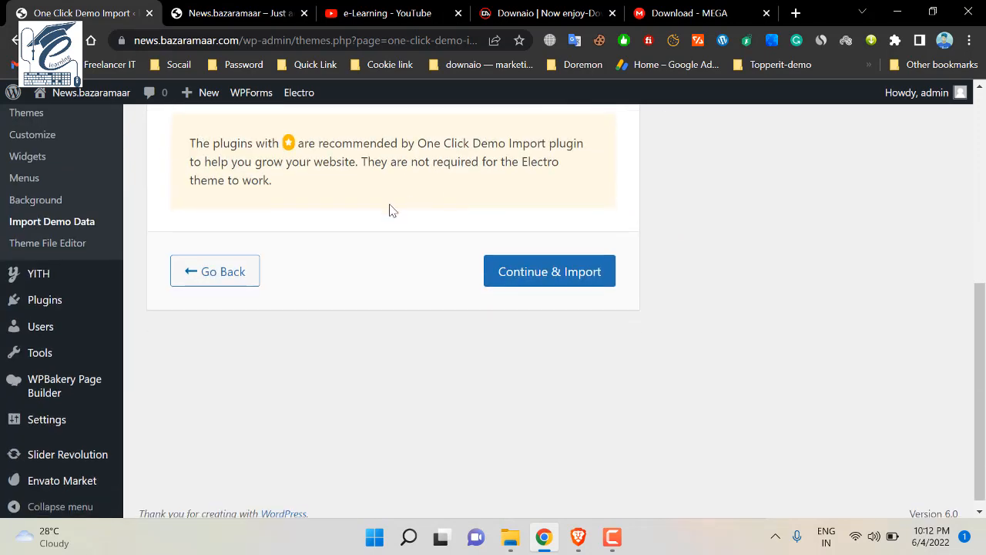
scroll(339, 238, up, 4)
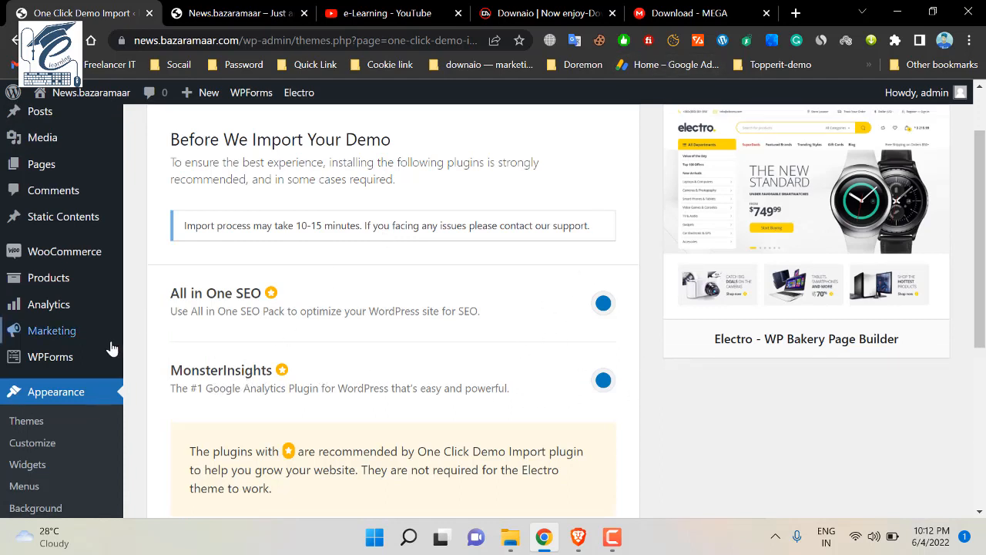
drag(196, 354, 398, 375)
scroll(532, 351, down, 2)
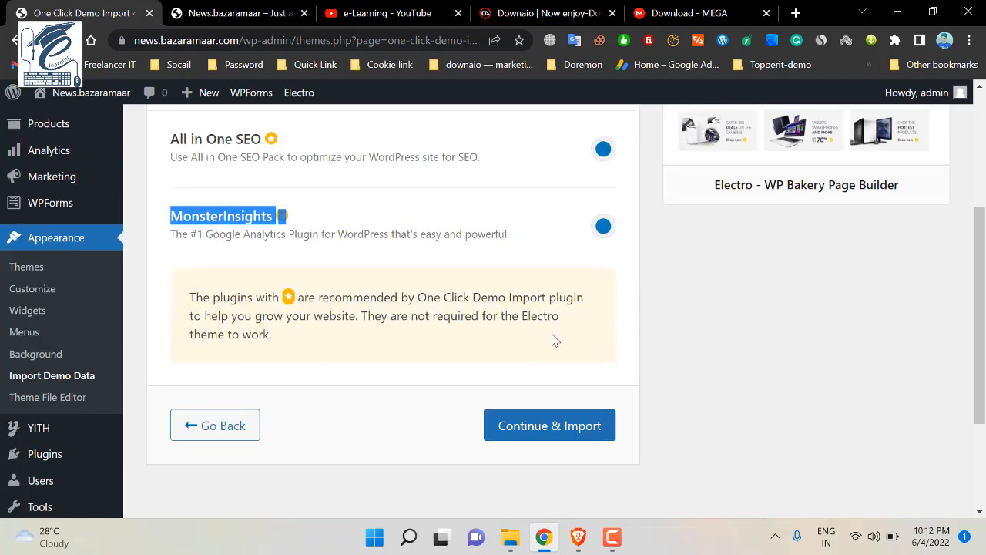
triple_click(485, 316)
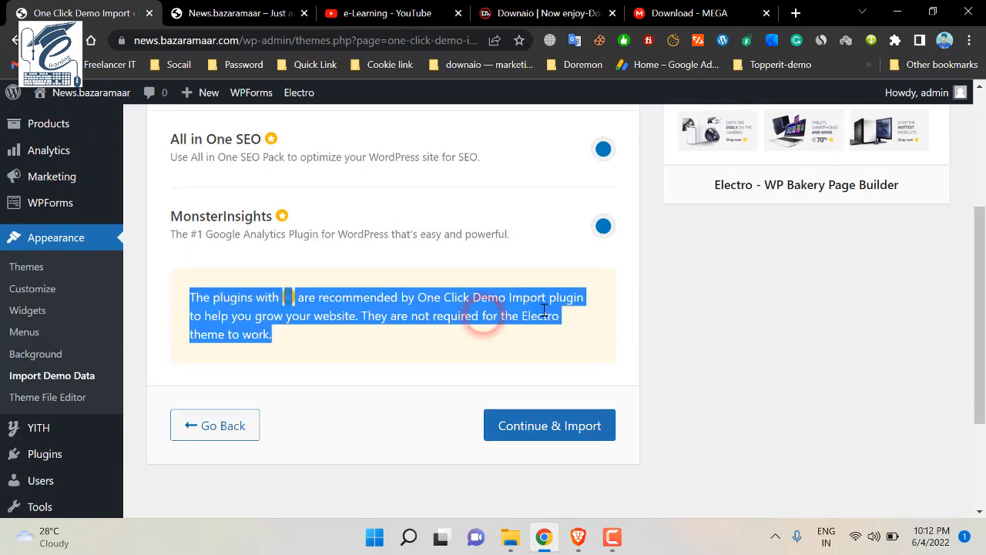
scroll(645, 304, down, 1)
click(668, 277)
drag(984, 326, 977, 229)
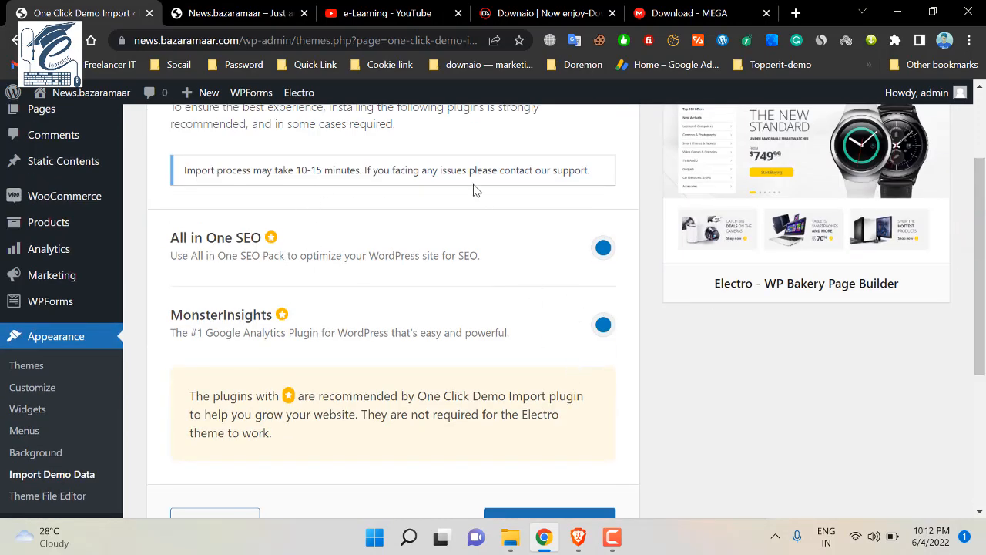
- Run the Electro demo import together with the selected All in One SEO and MonsterInsights plugins
scroll(458, 262, down, 2)
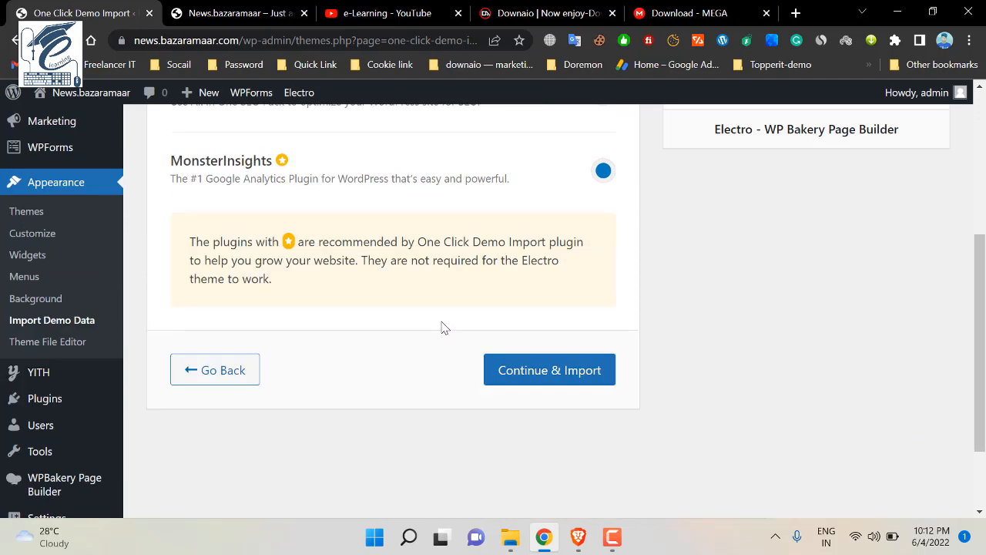
click(517, 371)
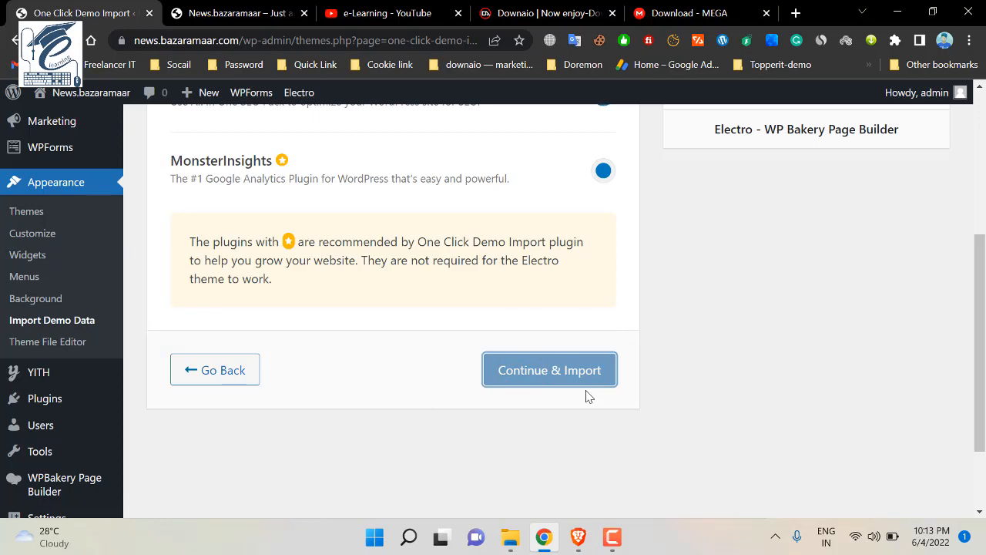
scroll(506, 341, up, 3)
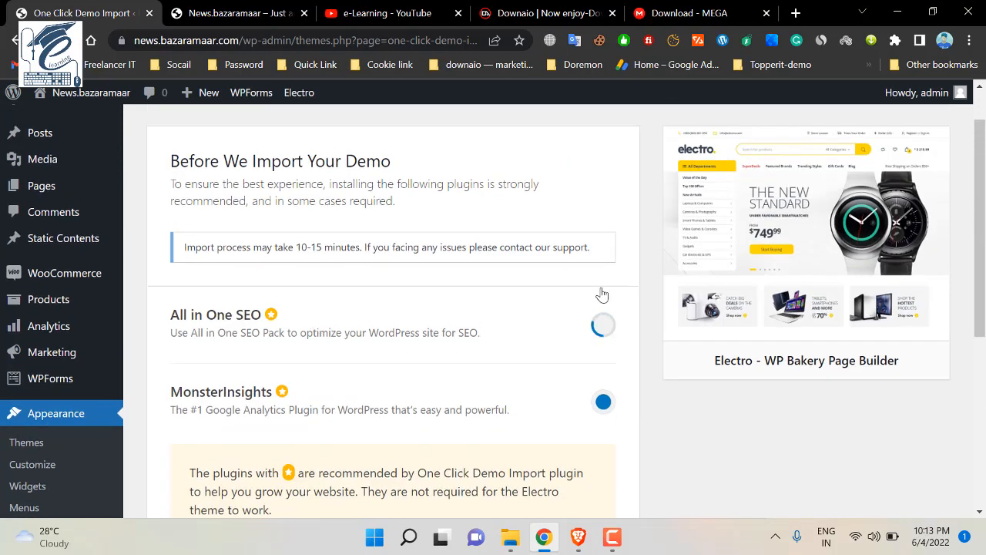
triple_click(191, 247)
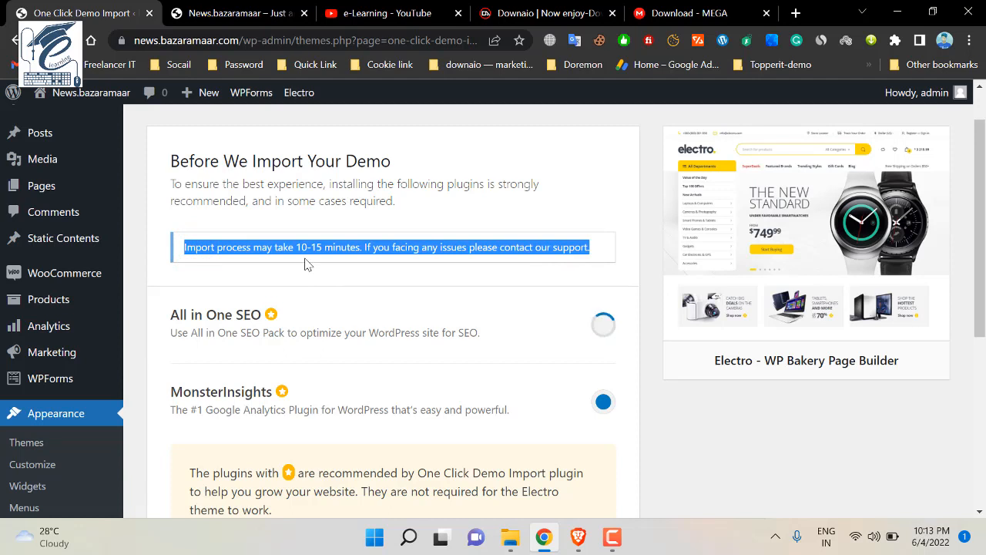
click(612, 537)
click(849, 465)
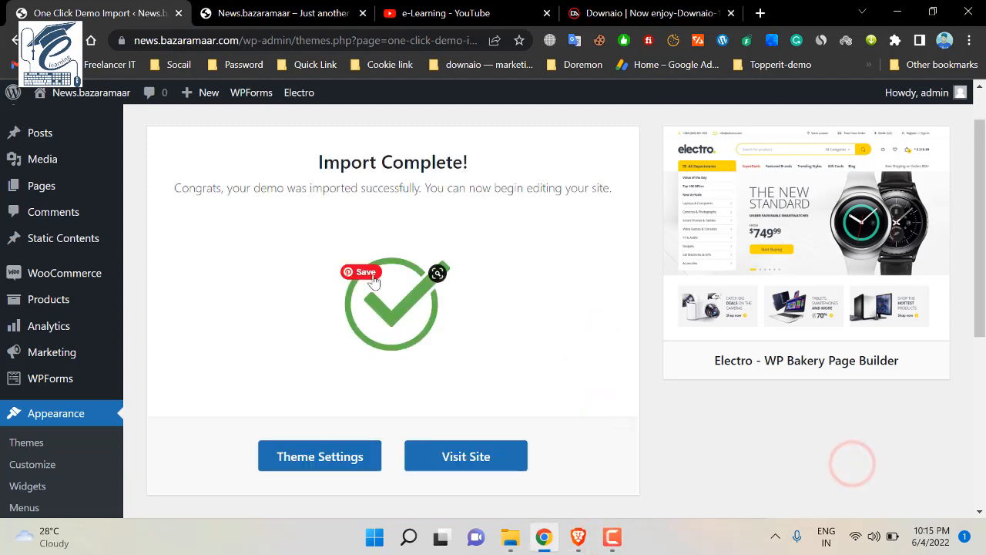
- Visit the site from the import completion page and look through the Electro home page down to its footer
scroll(447, 266, up, 1)
scroll(447, 266, up, 1)
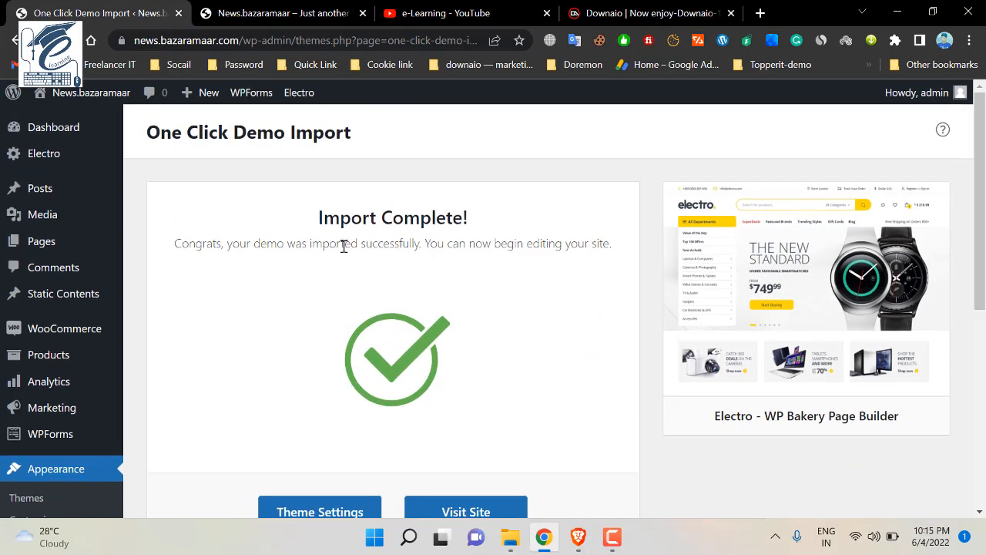
scroll(432, 423, down, 2)
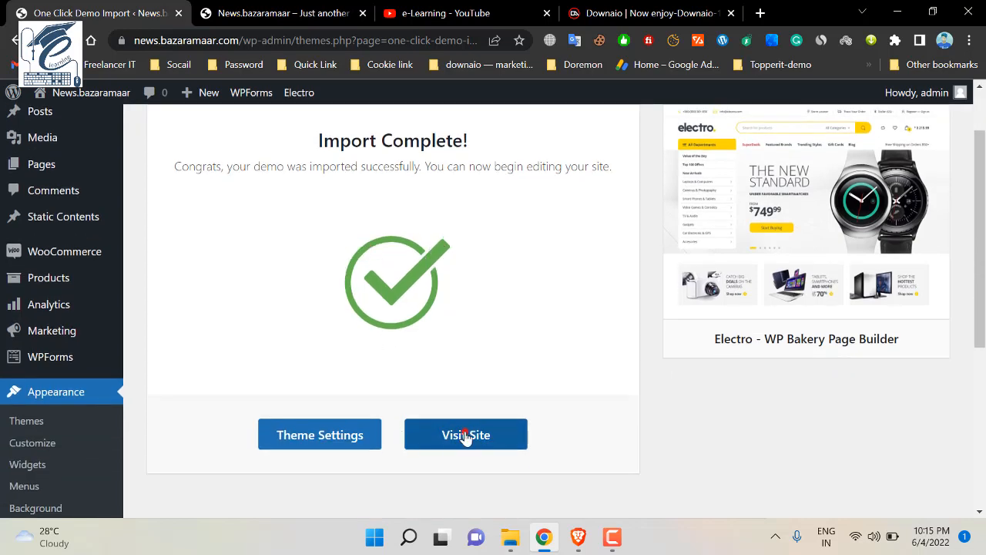
click(456, 433)
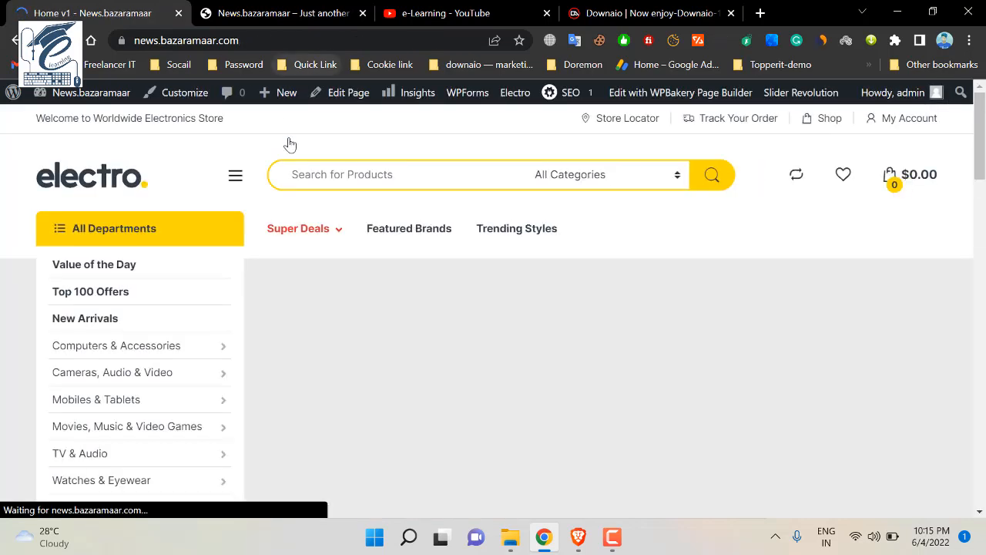
mouse_move(981, 121)
mouse_down()
mouse_move(977, 258)
mouse_move(971, 186)
mouse_move(980, 515)
mouse_up()
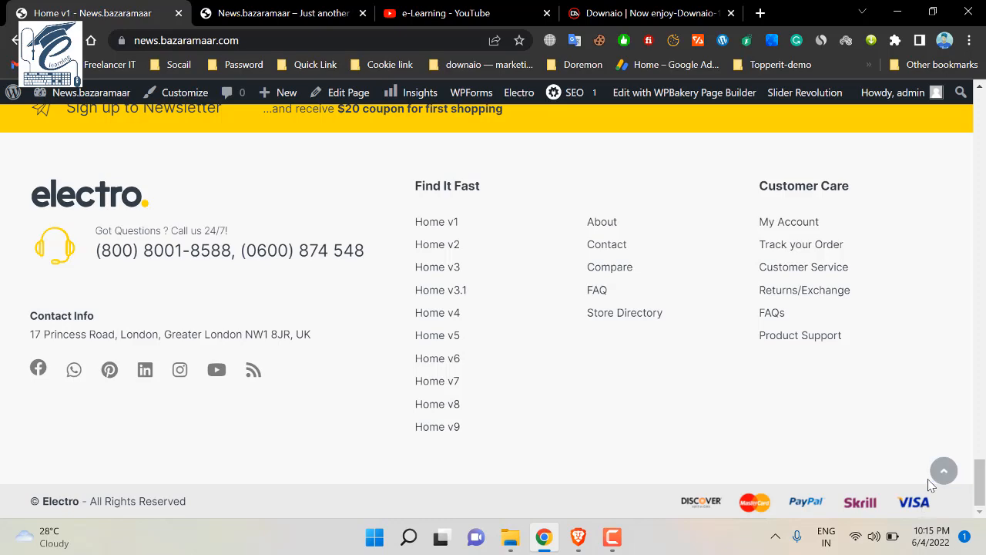
- Return to the start of the Electro home page and review its product sections, hero slider and promotional banners
click(949, 465)
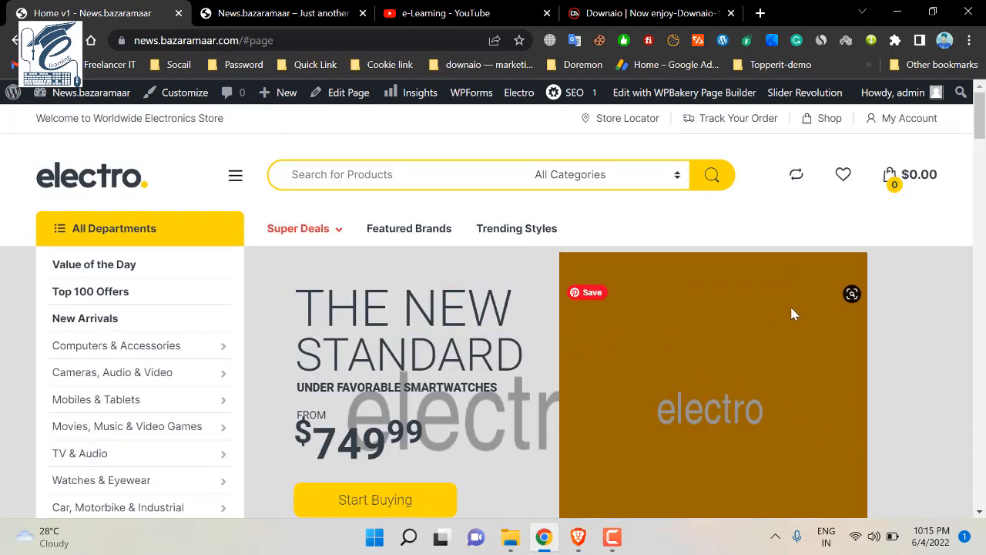
drag(980, 119, 984, 323)
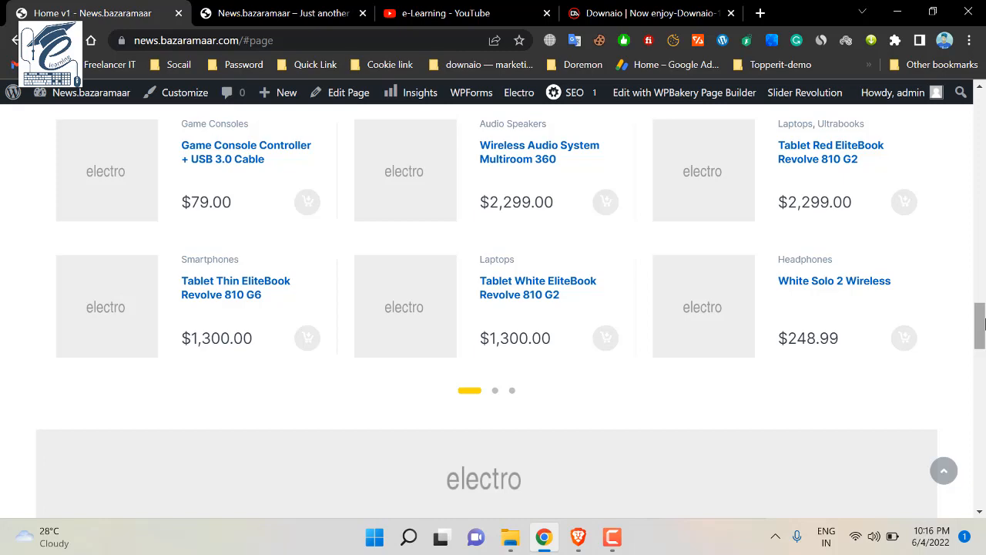
scroll(575, 255, up, 10)
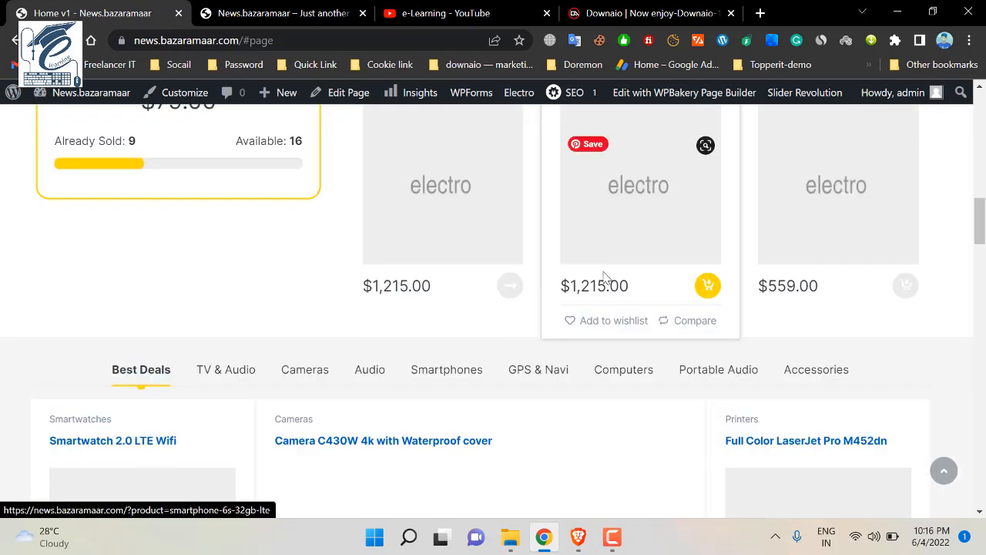
scroll(423, 359, up, 8)
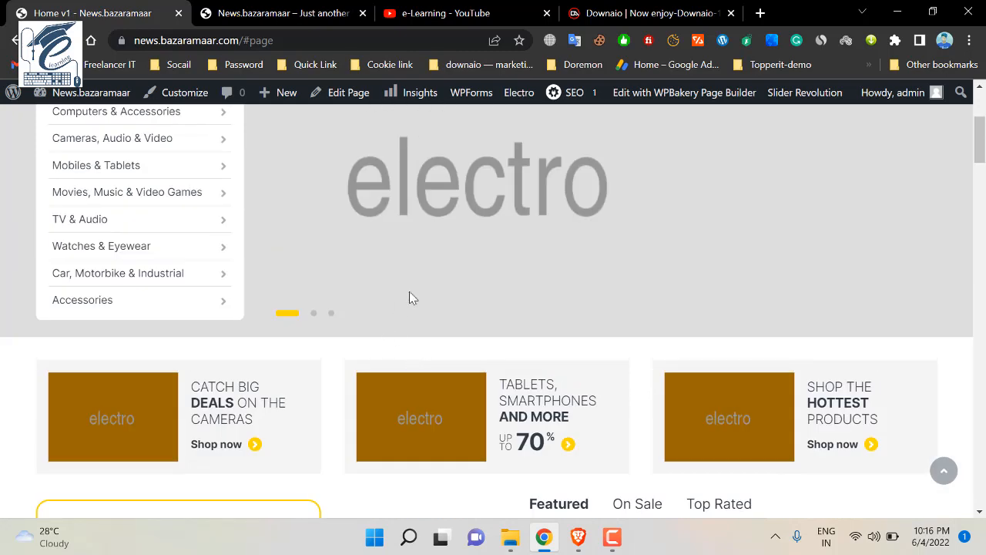
scroll(614, 262, up, 3)
click(722, 360)
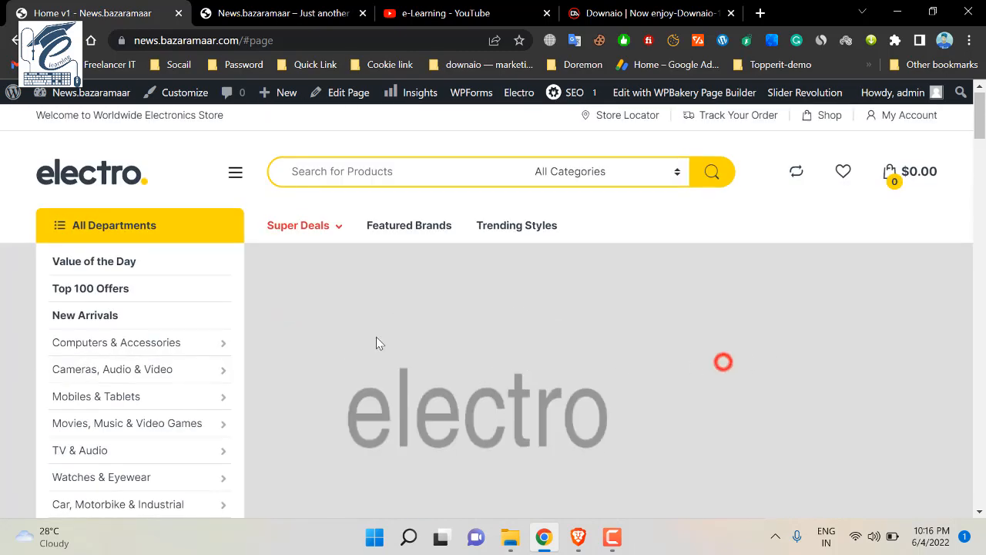
scroll(500, 332, down, 3)
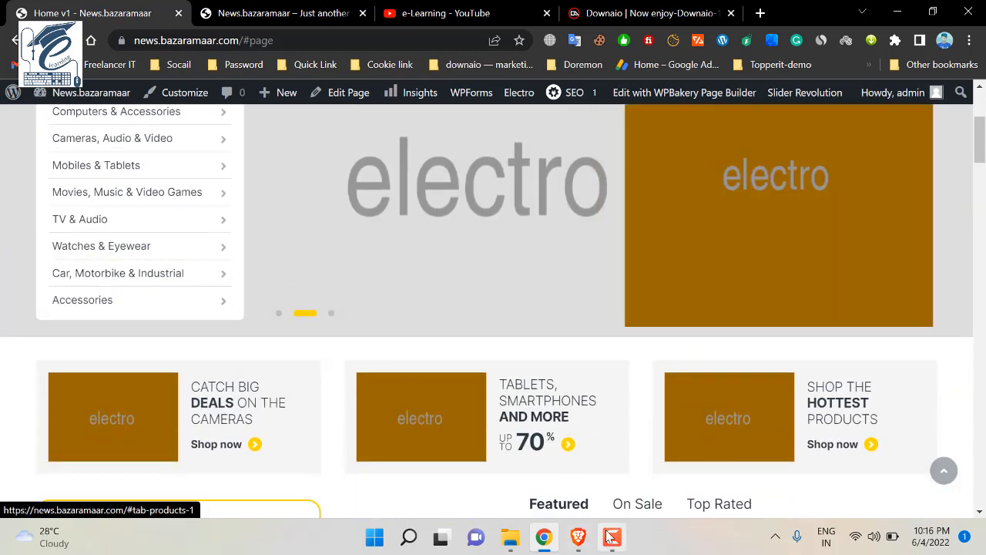